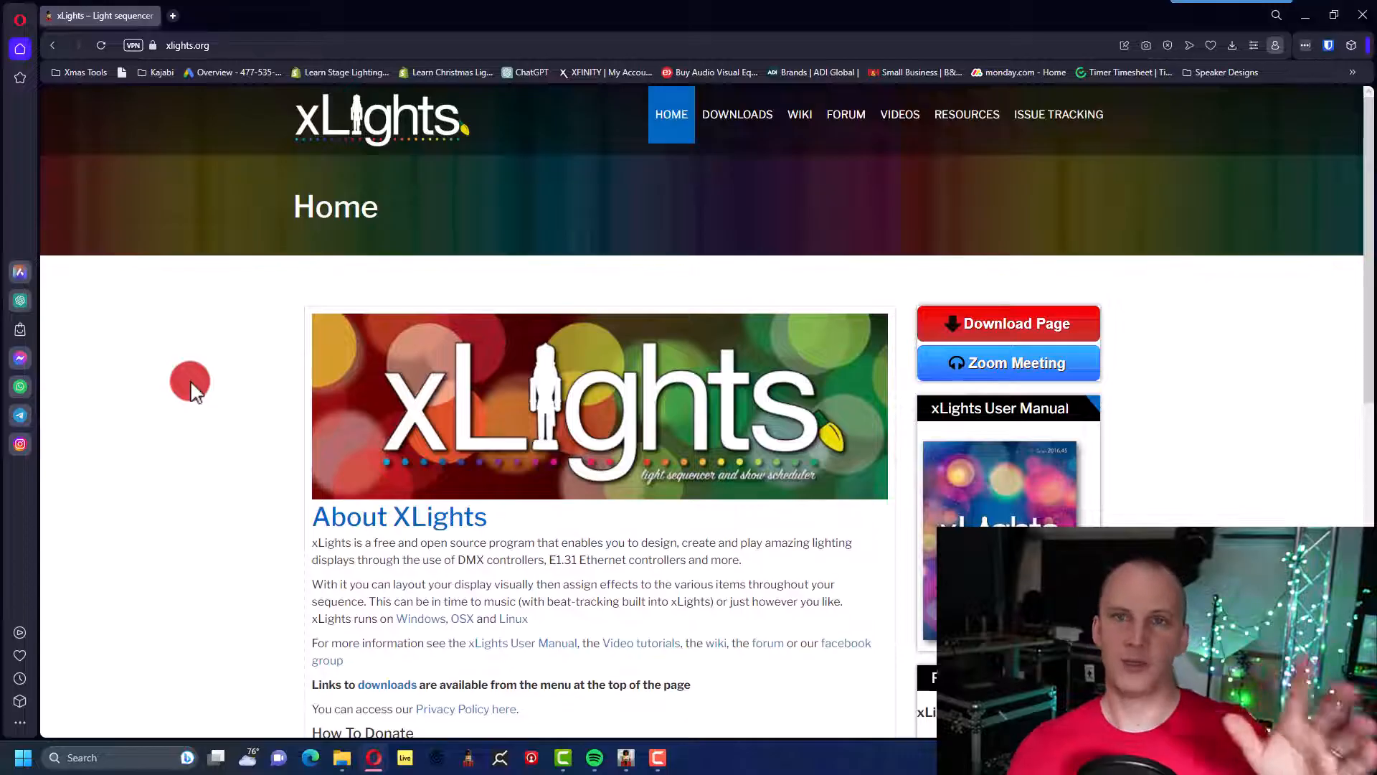
Open the downloads page of the xlights.org website.
{"action": "scroll", "coordinate": [190, 384], "scroll_direction": "down", "scroll_amount": 2}
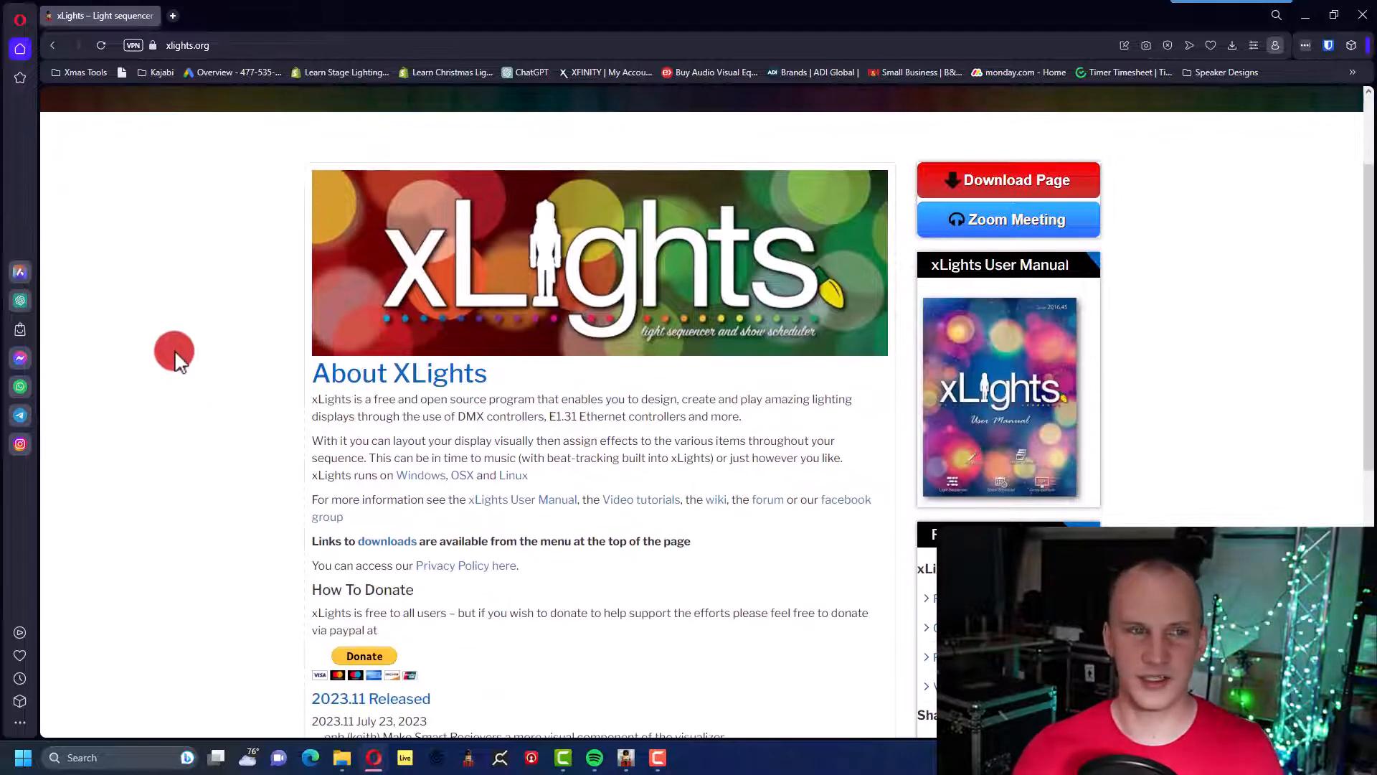
{"action": "left_click", "coordinate": [265, 47]}
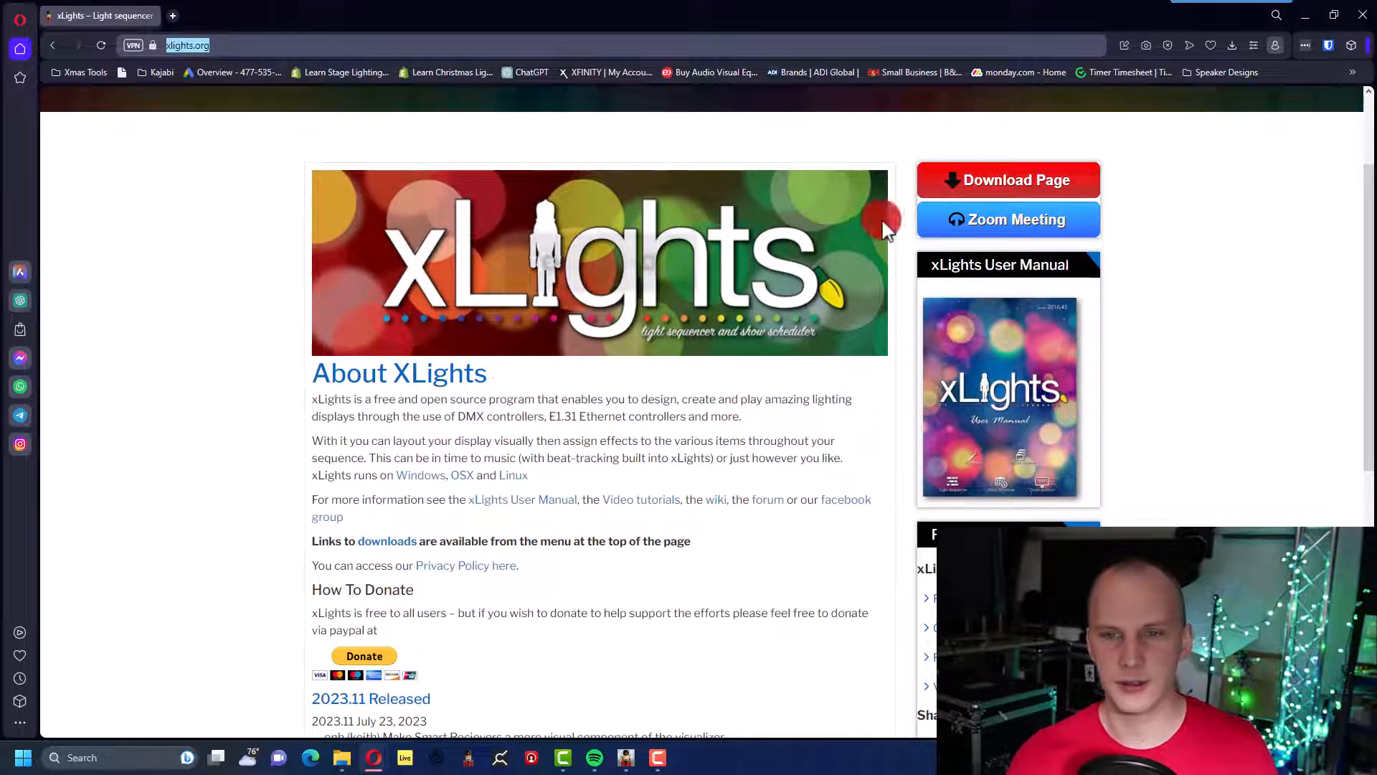
{"action": "left_click", "coordinate": [1018, 180]}
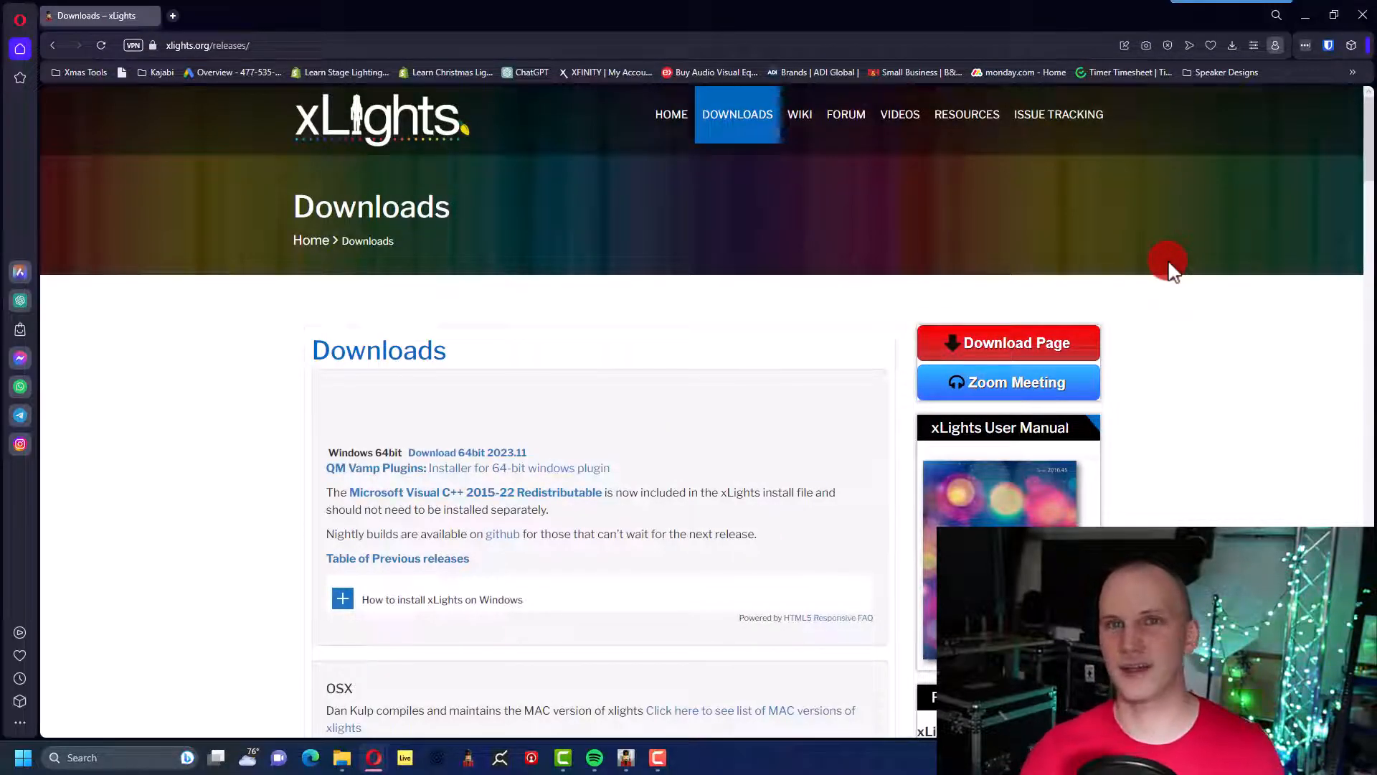
Review the xLights download options for Windows 64bit, OSX and Linux on the downloads page.
{"action": "scroll", "coordinate": [1167, 262], "scroll_direction": "down", "scroll_amount": 2}
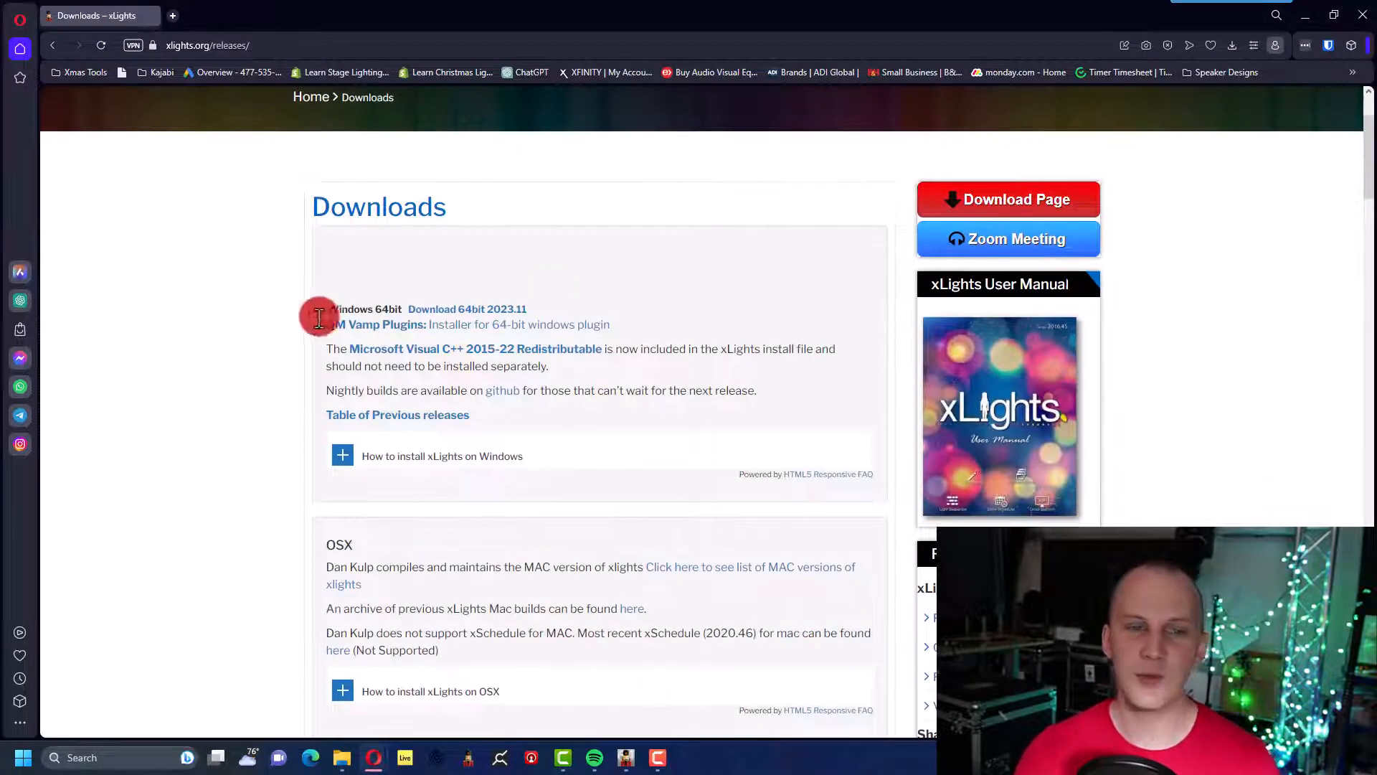
{"action": "scroll", "coordinate": [523, 307], "scroll_direction": "down", "scroll_amount": 2}
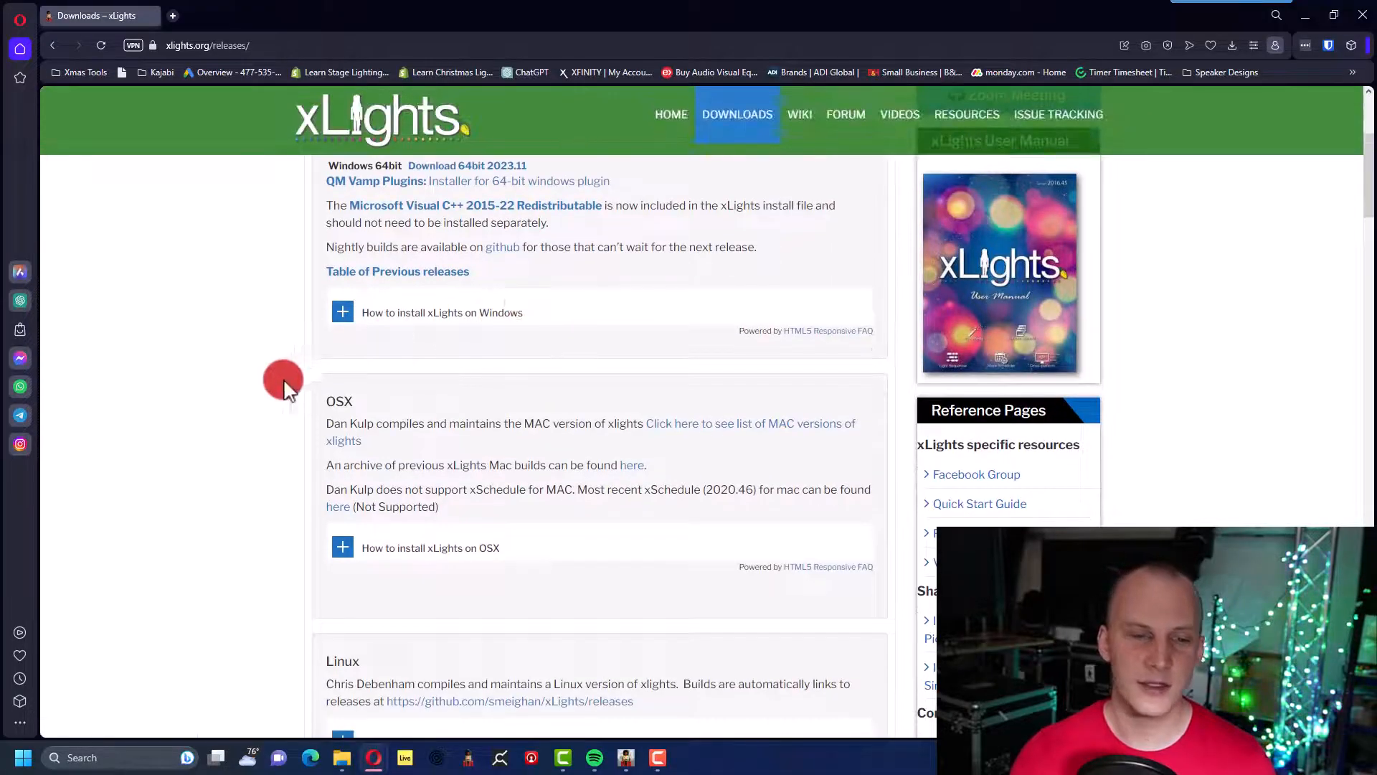
{"action": "scroll", "coordinate": [426, 407], "scroll_direction": "down", "scroll_amount": 6}
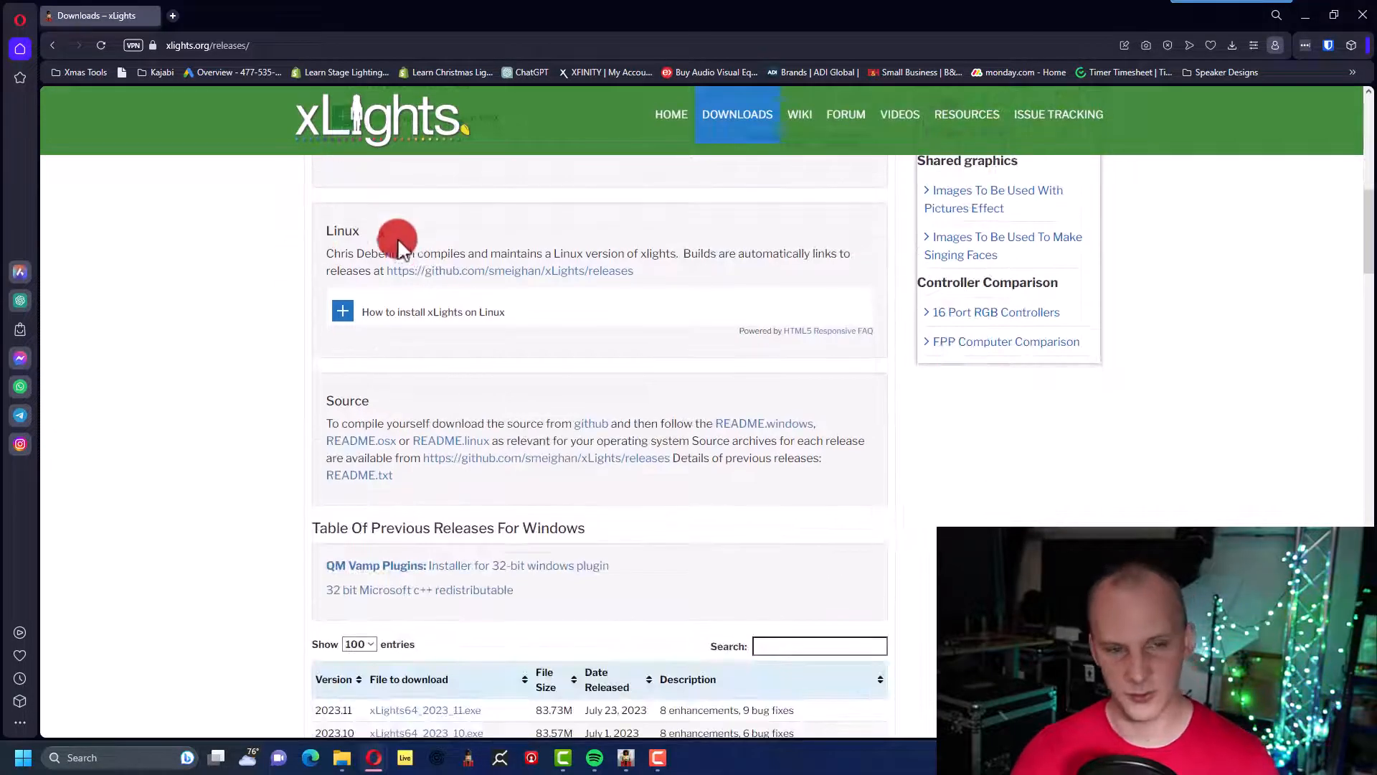
{"action": "scroll", "coordinate": [436, 243], "scroll_direction": "up", "scroll_amount": 10}
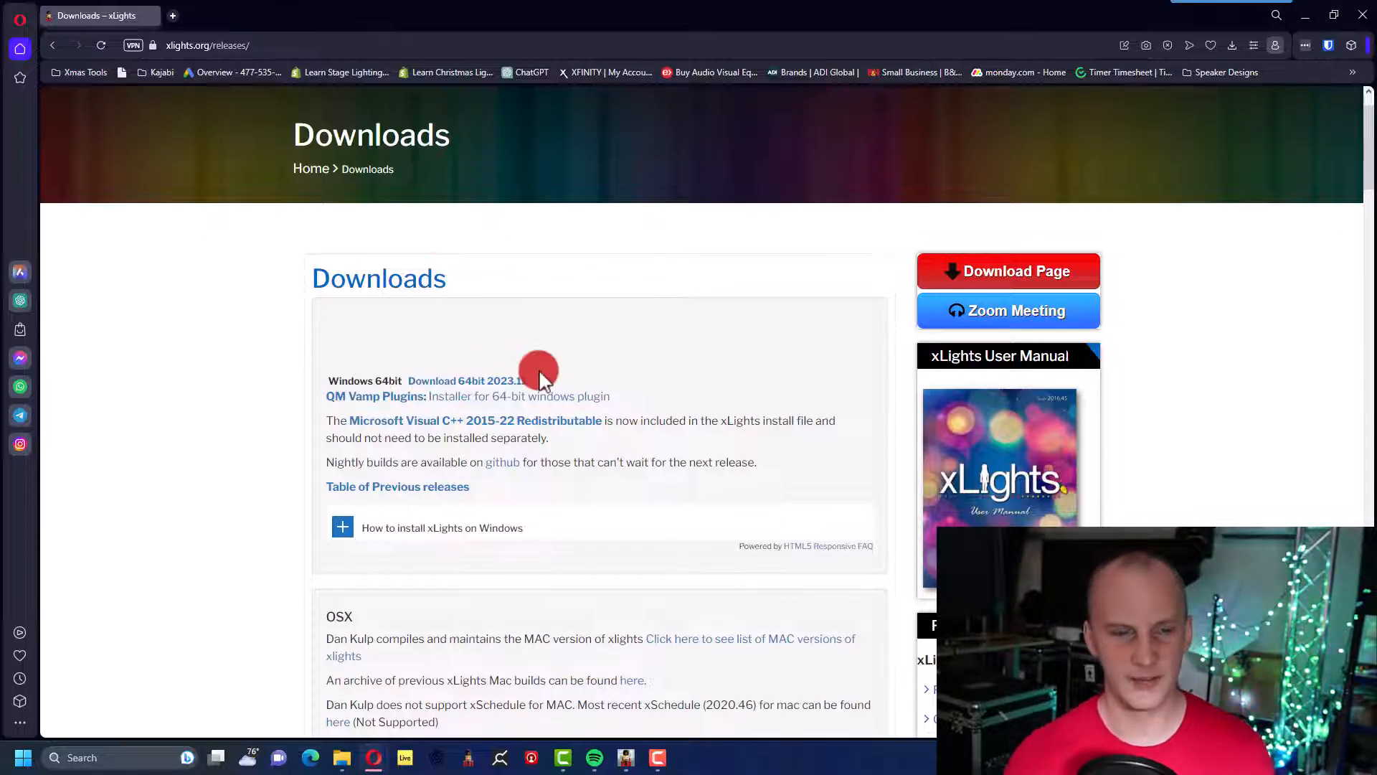
{"action": "left_click_drag", "start_coordinate": [327, 381], "coordinate": [567, 376]}
{"action": "left_click", "coordinate": [342, 380]}
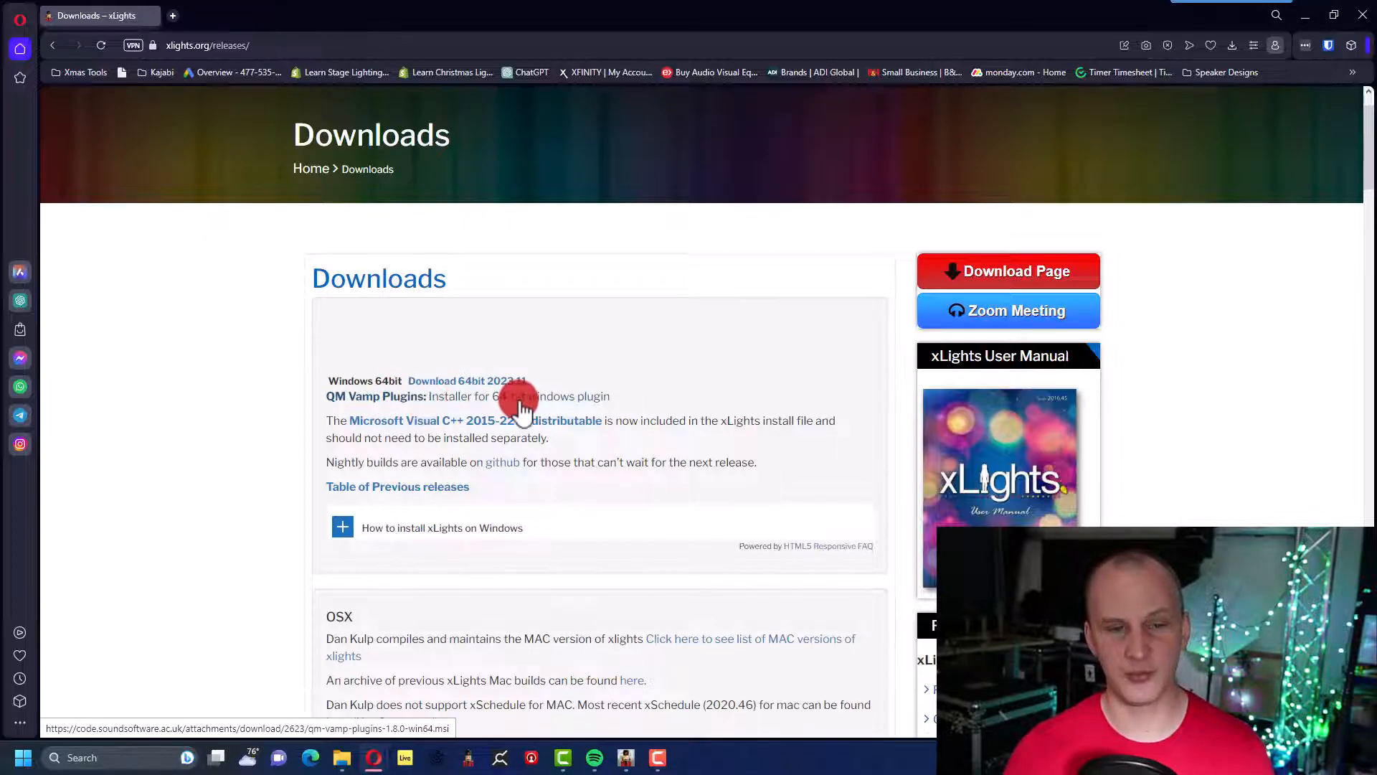
Read the instructions on how to install xLights on OSX, and collapse them again.
{"action": "scroll", "coordinate": [519, 402], "scroll_direction": "down", "scroll_amount": 3}
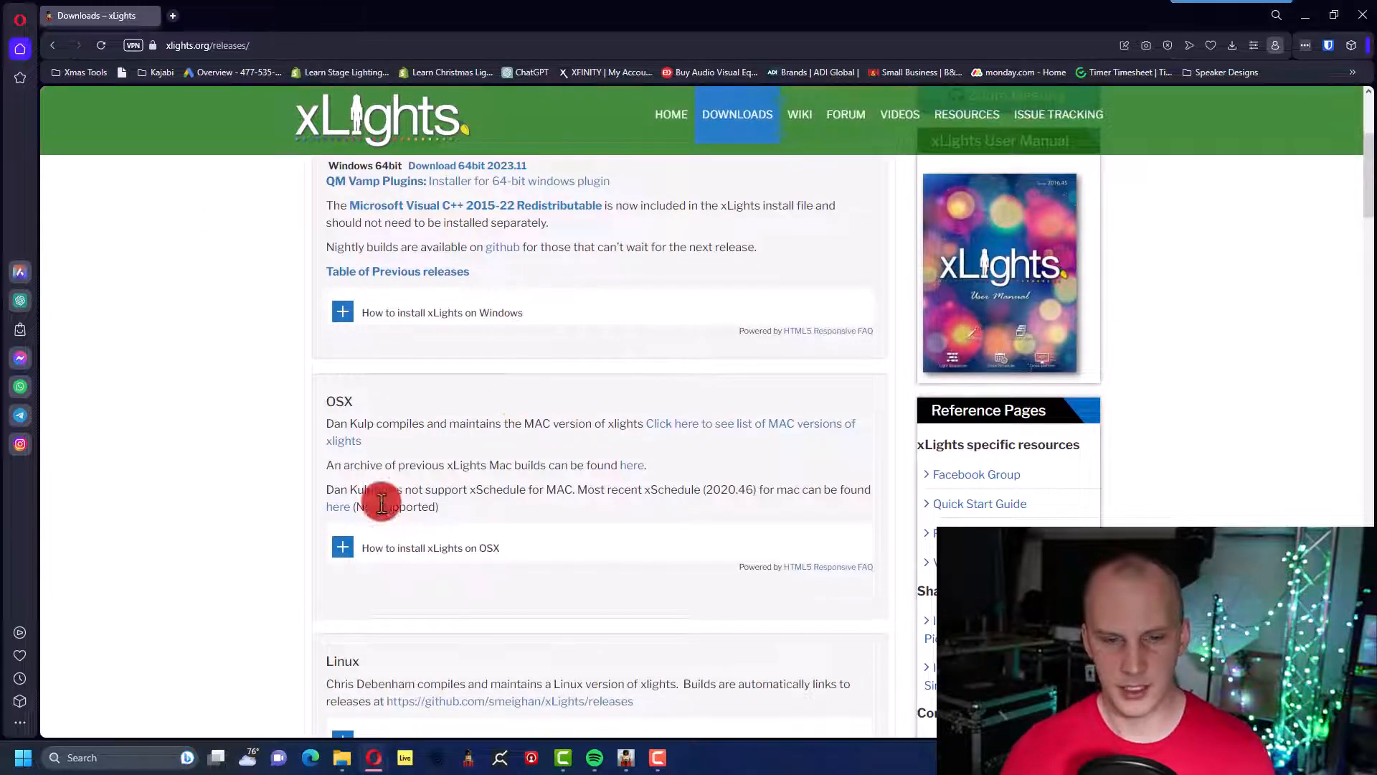
{"action": "left_click", "coordinate": [343, 548]}
{"action": "scroll", "coordinate": [342, 530], "scroll_direction": "down", "scroll_amount": 1}
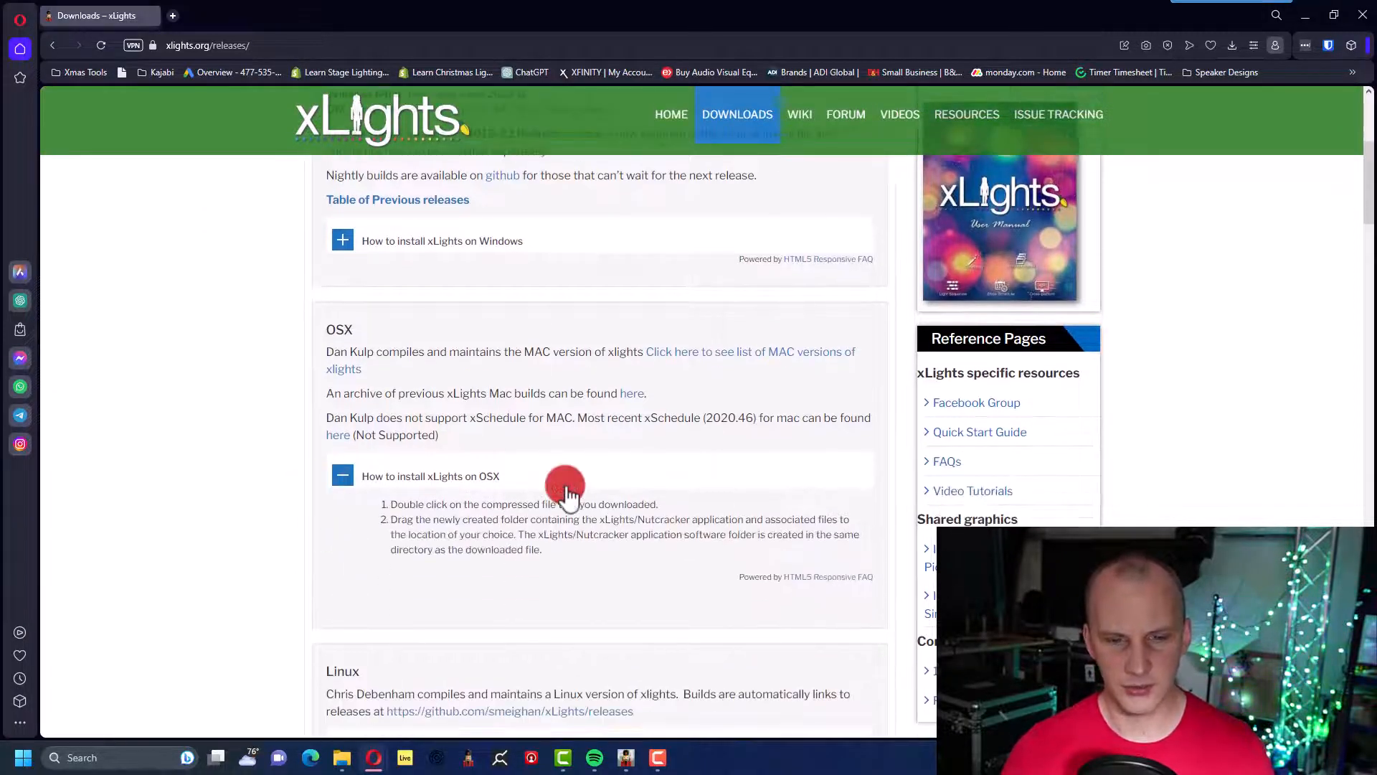
{"action": "left_click", "coordinate": [363, 473]}
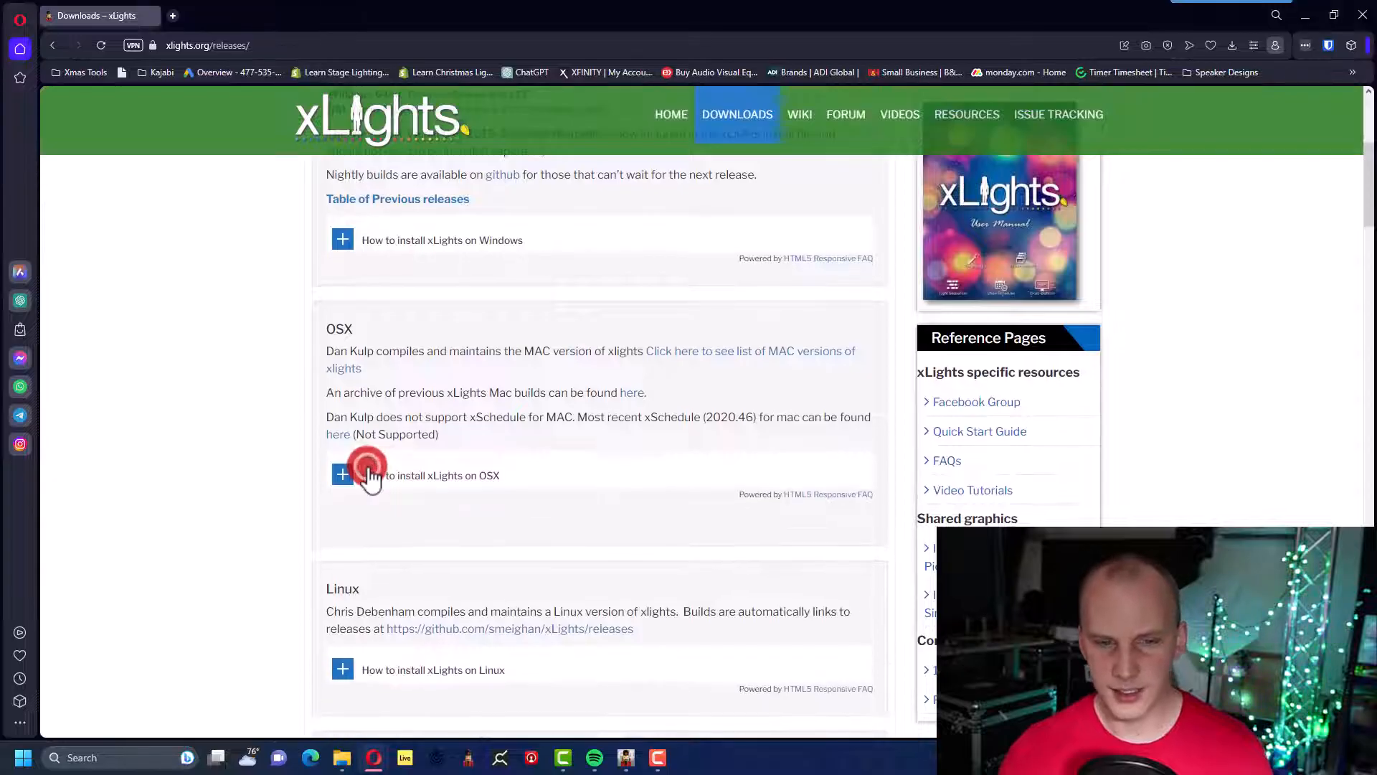
Look through the table of previous Windows releases and return to the current Windows 64bit download.
{"action": "scroll", "coordinate": [371, 473], "scroll_direction": "down", "scroll_amount": 2}
{"action": "scroll", "coordinate": [371, 473], "scroll_direction": "down", "scroll_amount": 8}
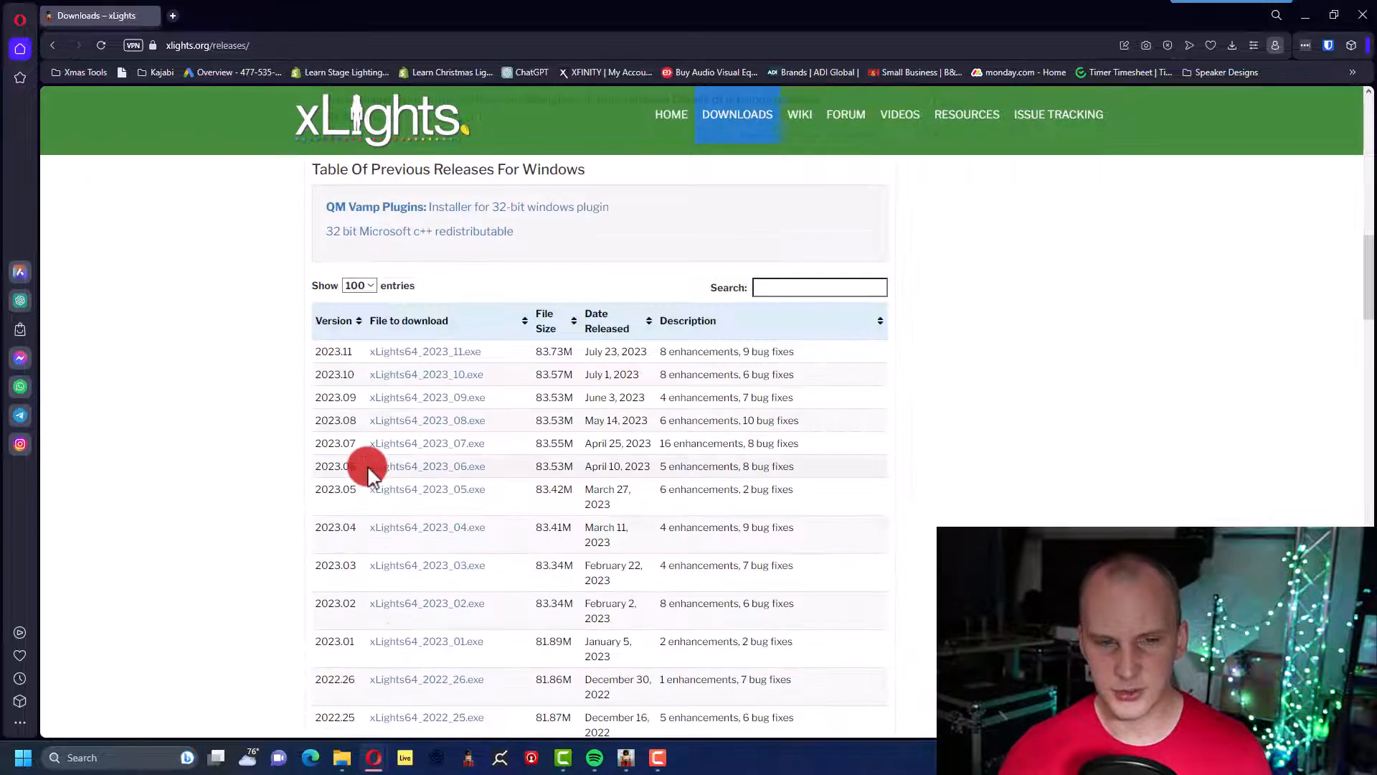
{"action": "scroll", "coordinate": [367, 474], "scroll_direction": "down", "scroll_amount": 5}
{"action": "scroll", "coordinate": [367, 474], "scroll_direction": "up", "scroll_amount": 20}
{"action": "scroll", "coordinate": [367, 474], "scroll_direction": "down", "scroll_amount": 4}
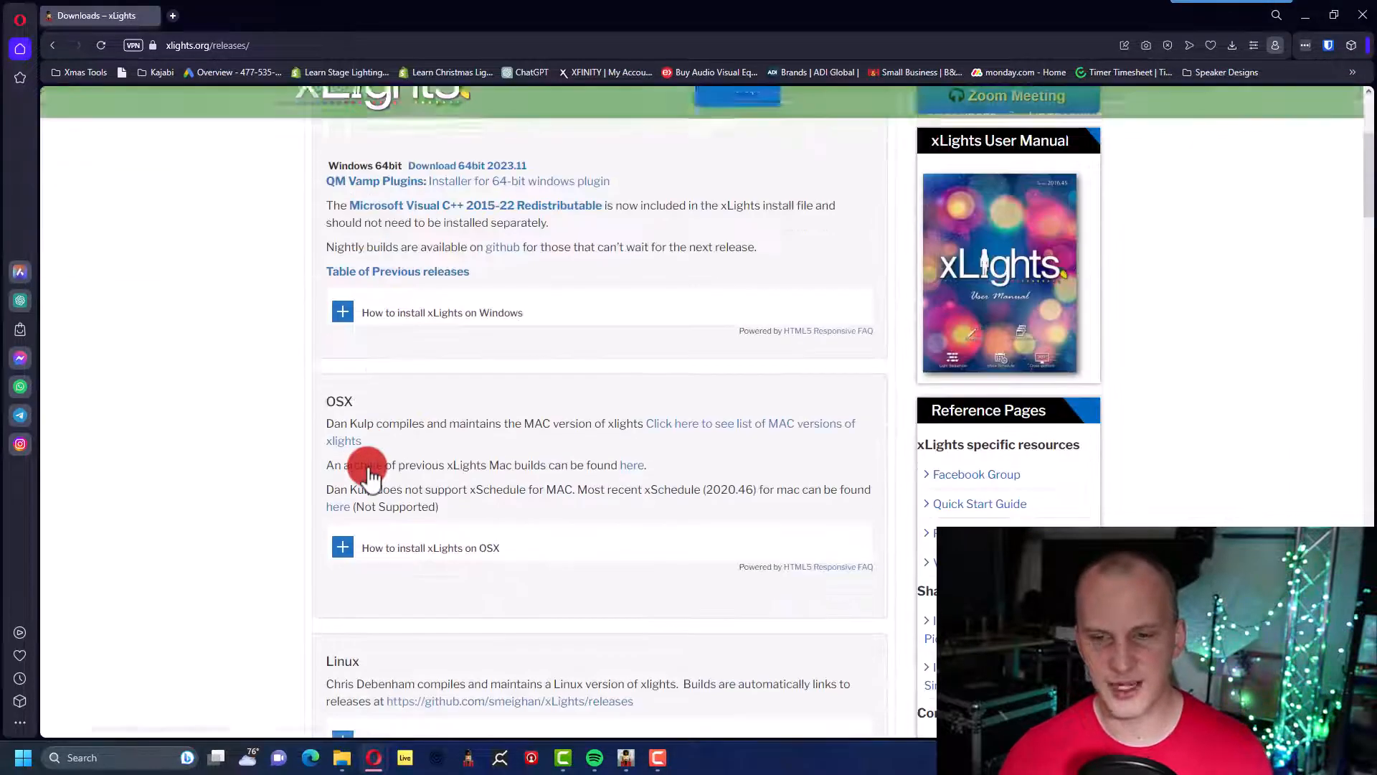
{"action": "scroll", "coordinate": [739, 489], "scroll_direction": "up", "scroll_amount": 2}
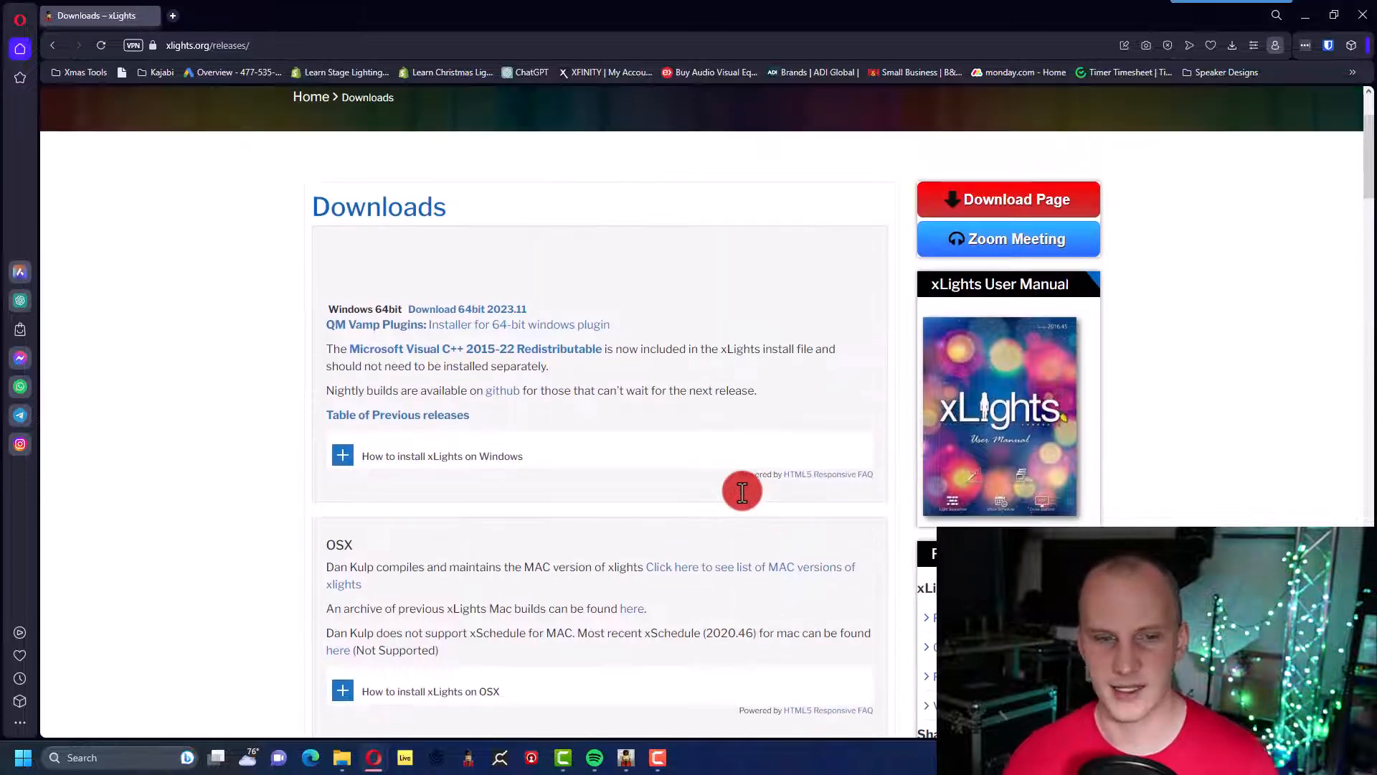
{"action": "scroll", "coordinate": [742, 491], "scroll_direction": "up", "scroll_amount": 2}
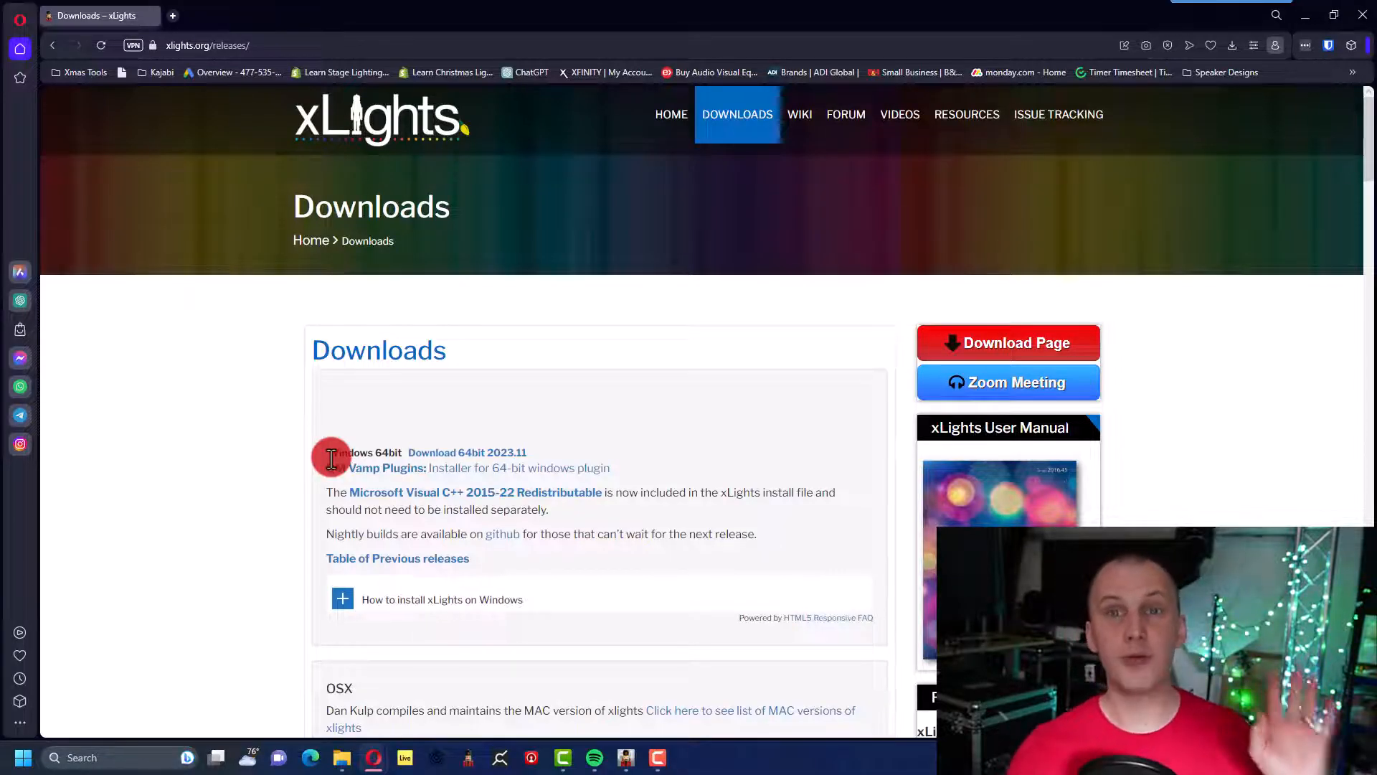
Minimize the browser, finish the xLights setup with View README.txt and Launch application enabled, and move the README window out of the way.
{"action": "left_click", "coordinate": [1303, 16]}
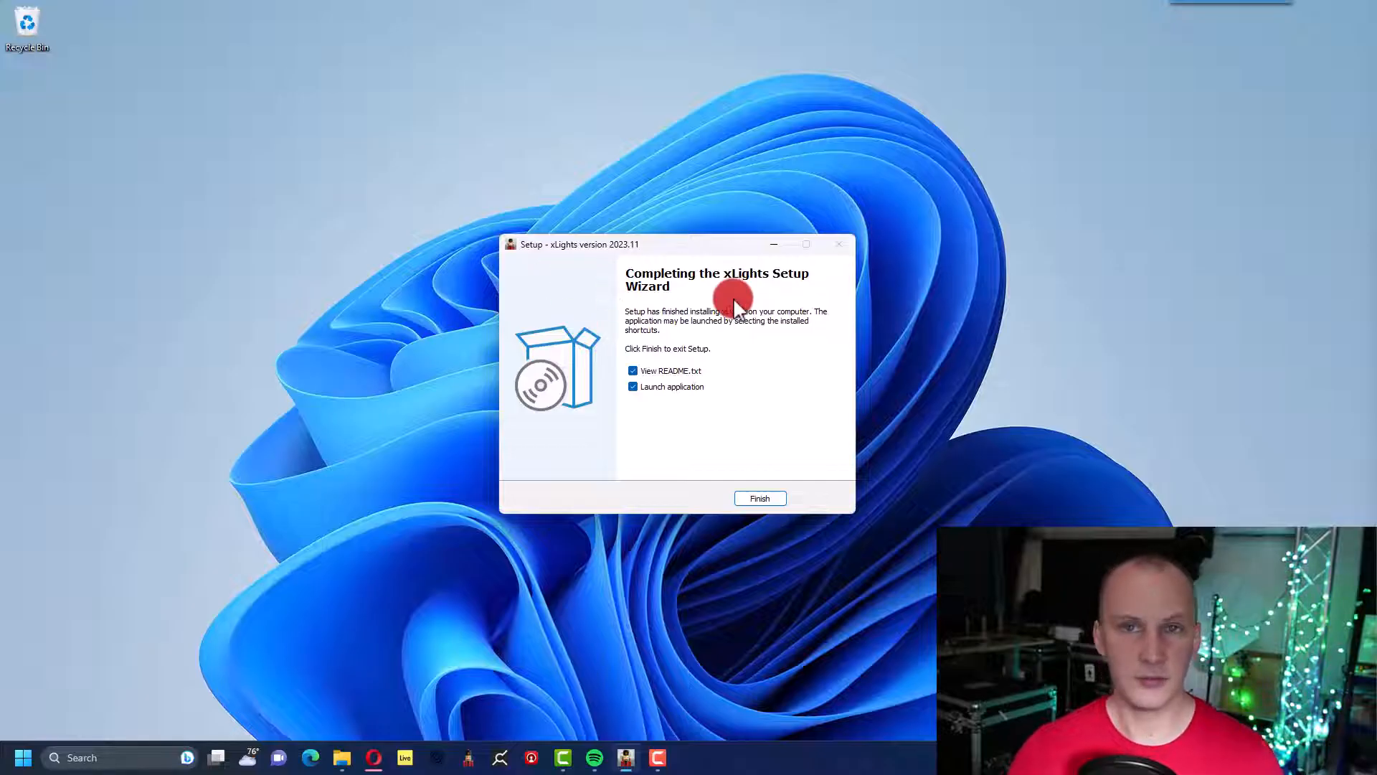
{"action": "left_click", "coordinate": [641, 369]}
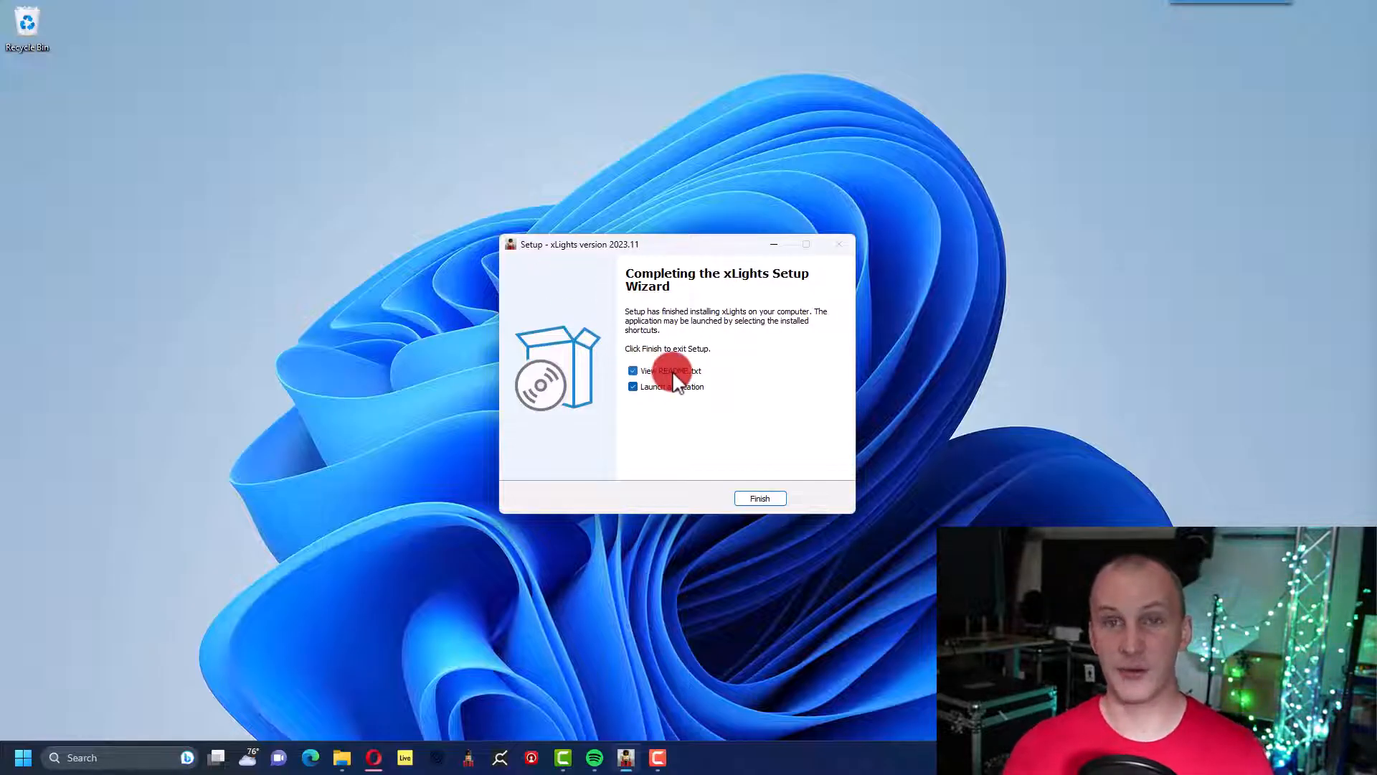
{"action": "left_click", "coordinate": [673, 371]}
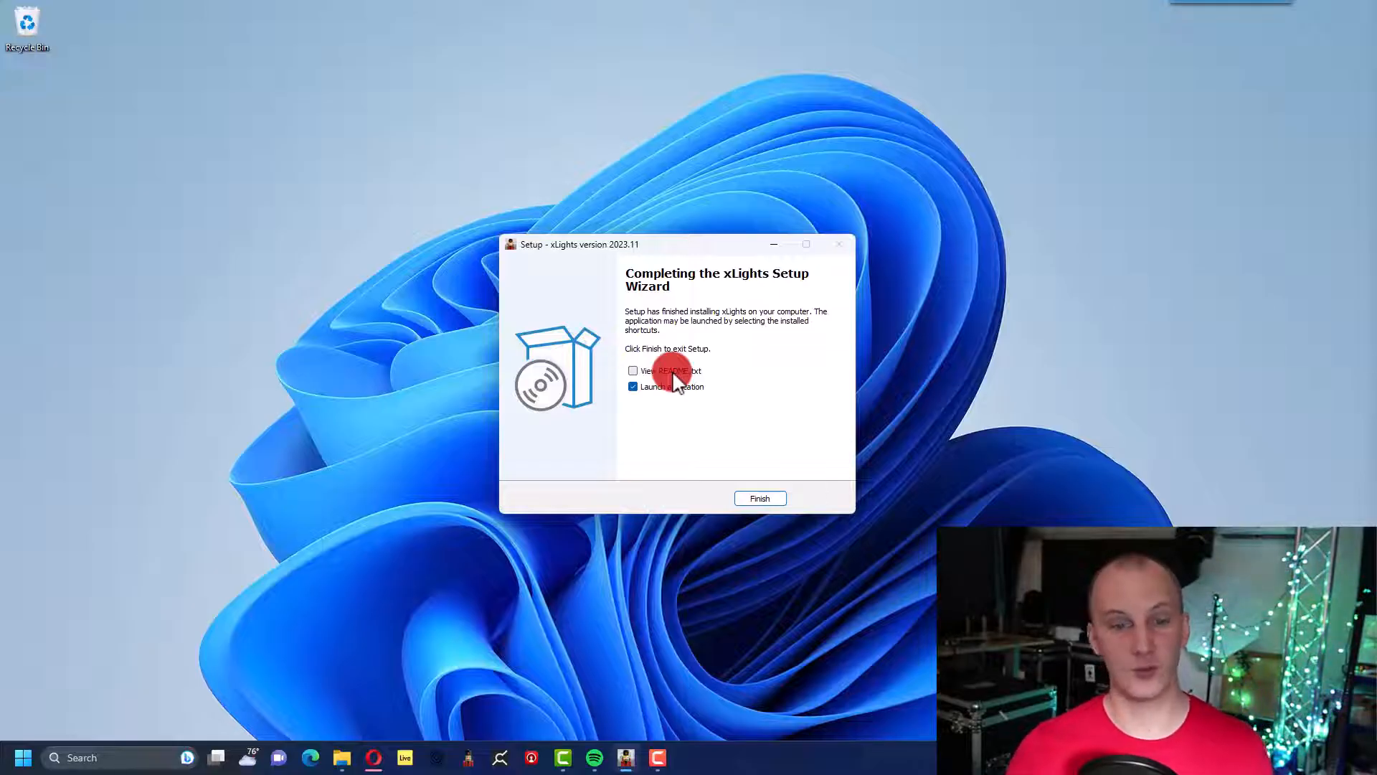
{"action": "left_click", "coordinate": [673, 372]}
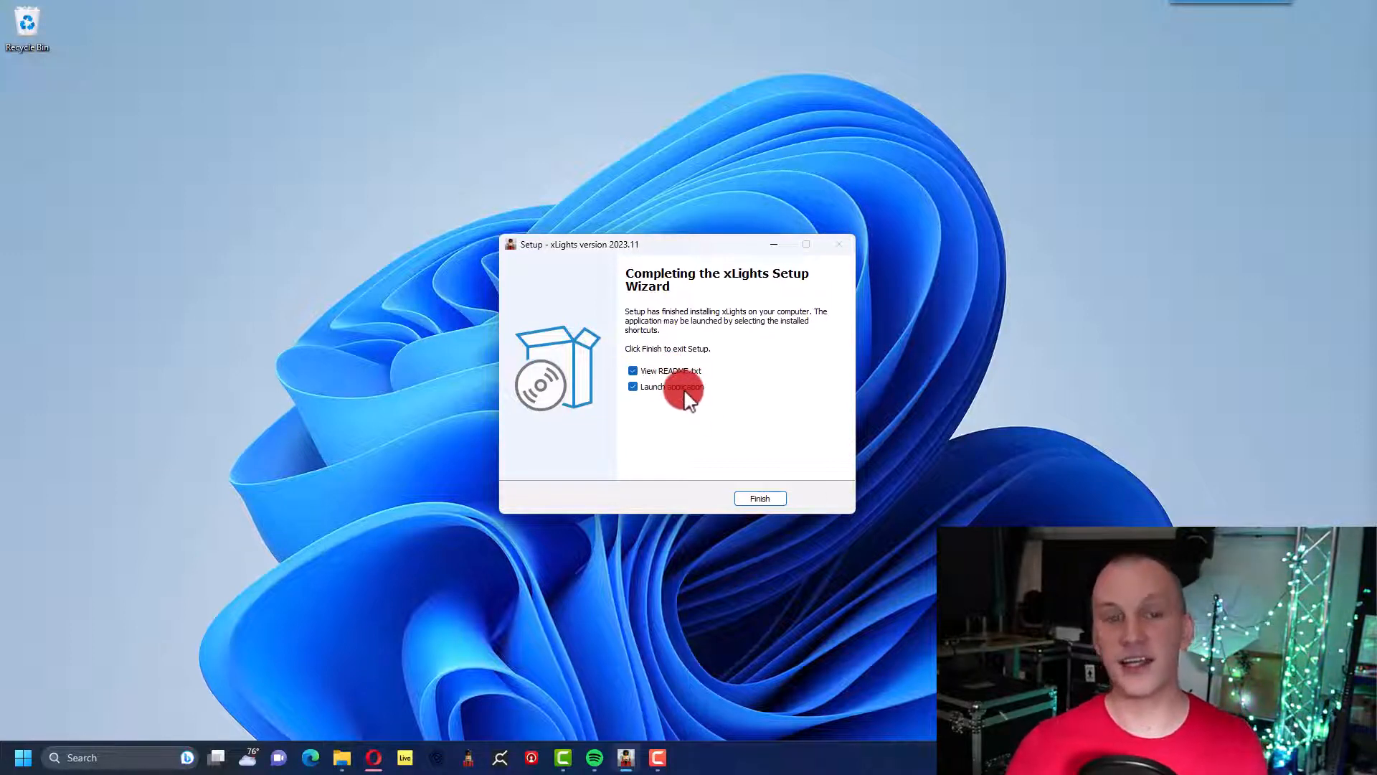
{"action": "left_click", "coordinate": [760, 499]}
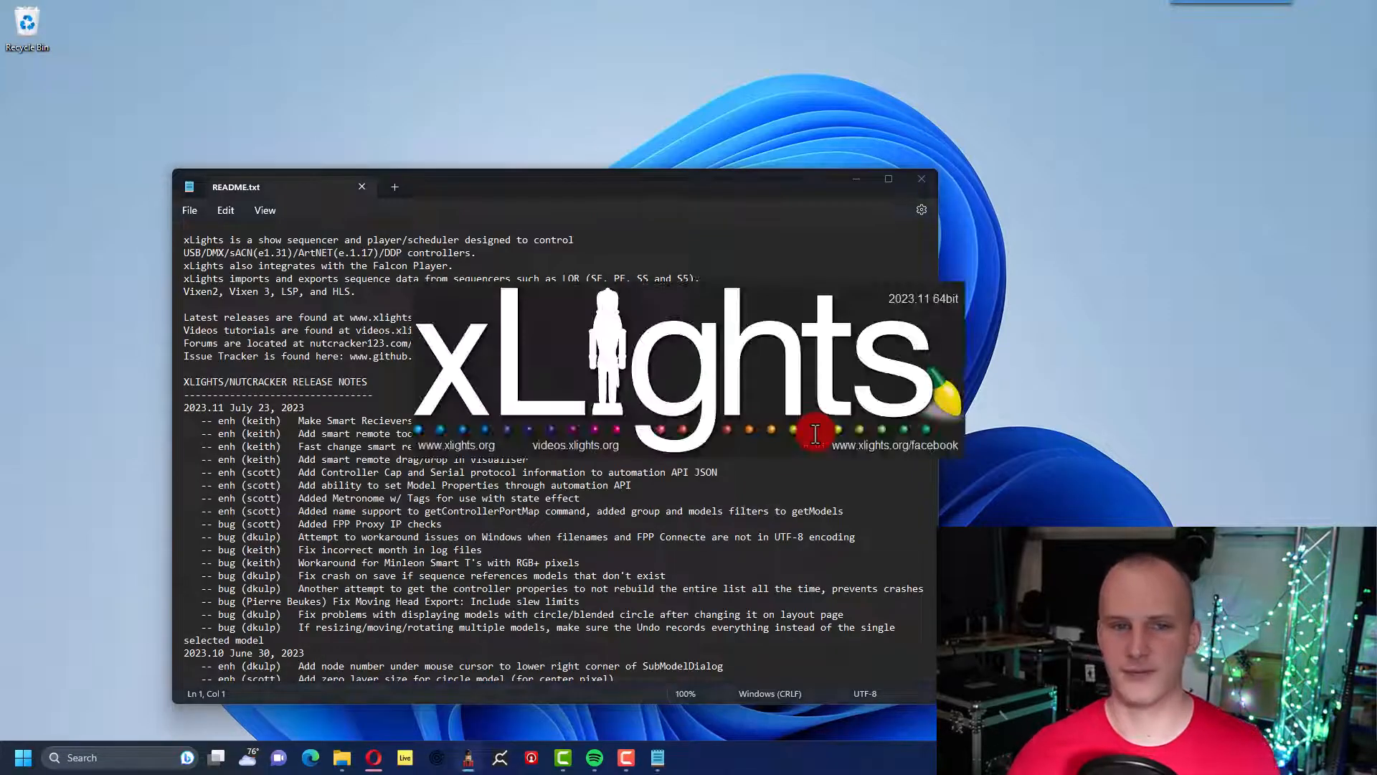
{"action": "left_click_drag", "start_coordinate": [614, 188], "coordinate": [1376, 201]}
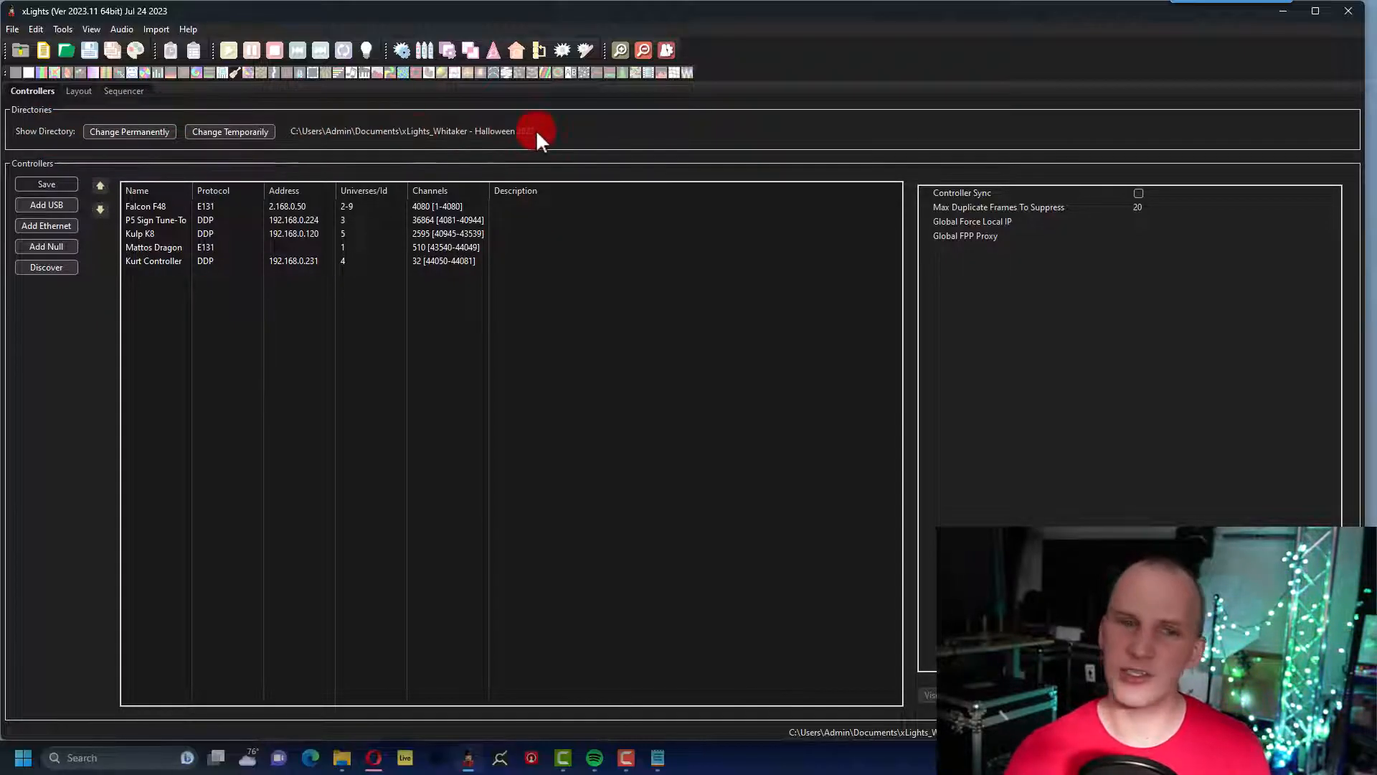
Create a folder named "xLights Youtube 2023" in Documents and set it as the permanent show directory.
{"action": "left_click", "coordinate": [122, 131]}
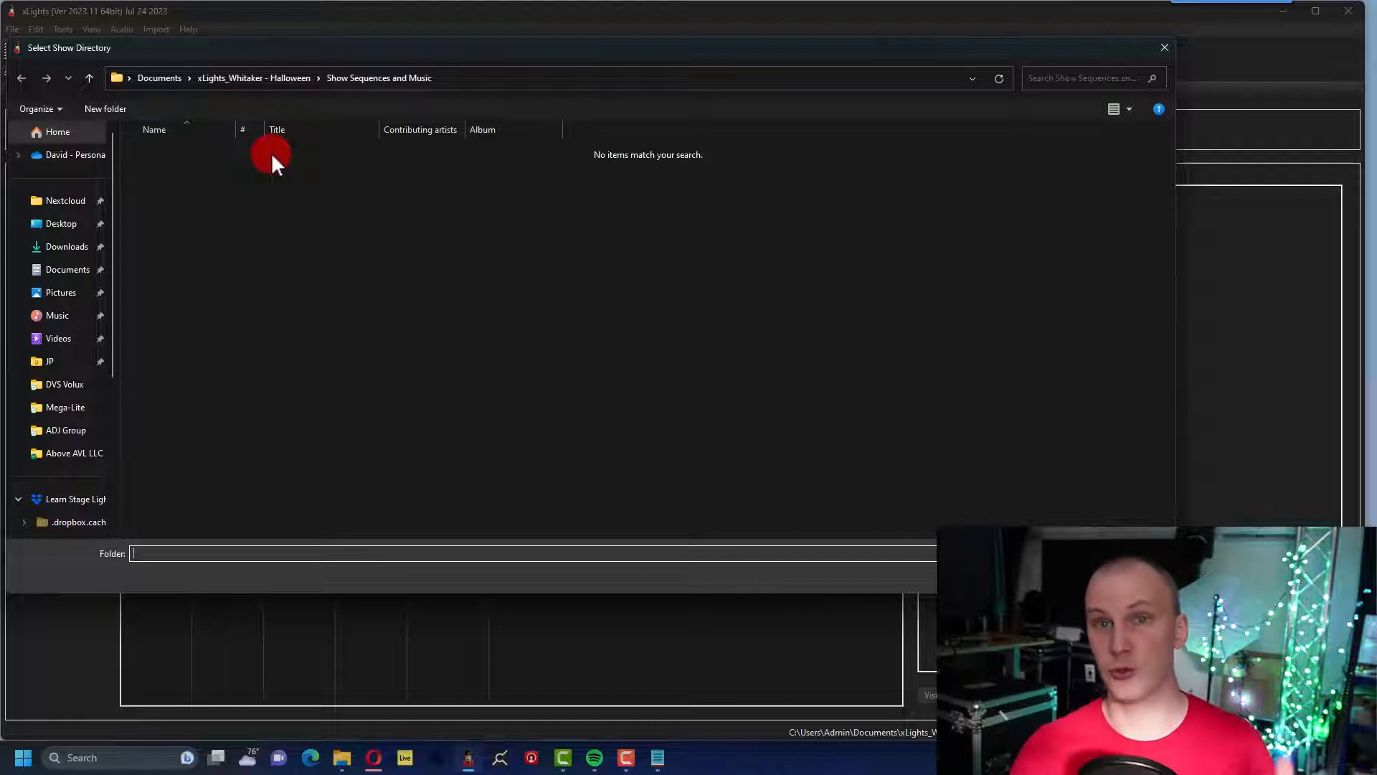
{"action": "left_click", "coordinate": [189, 78]}
{"action": "left_click", "coordinate": [175, 78]}
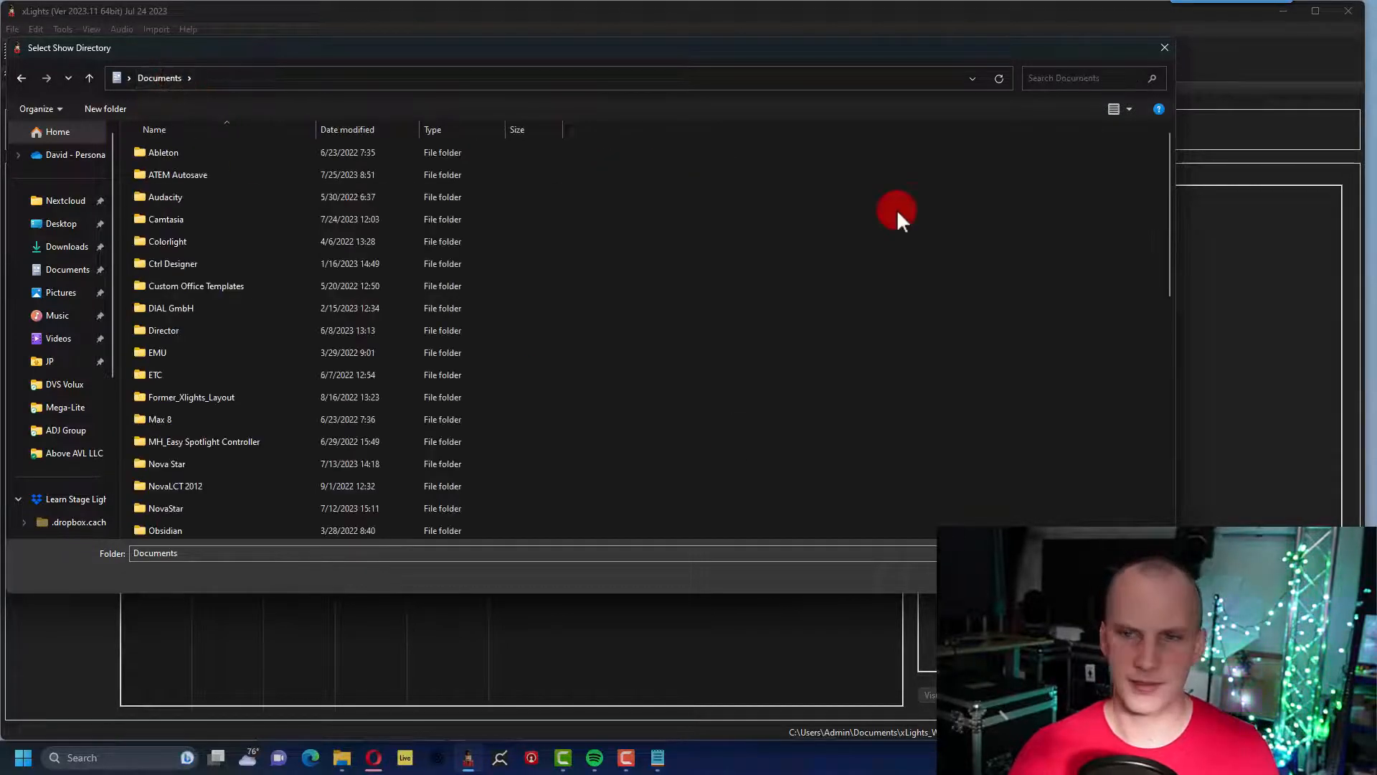
{"action": "left_click", "coordinate": [112, 108]}
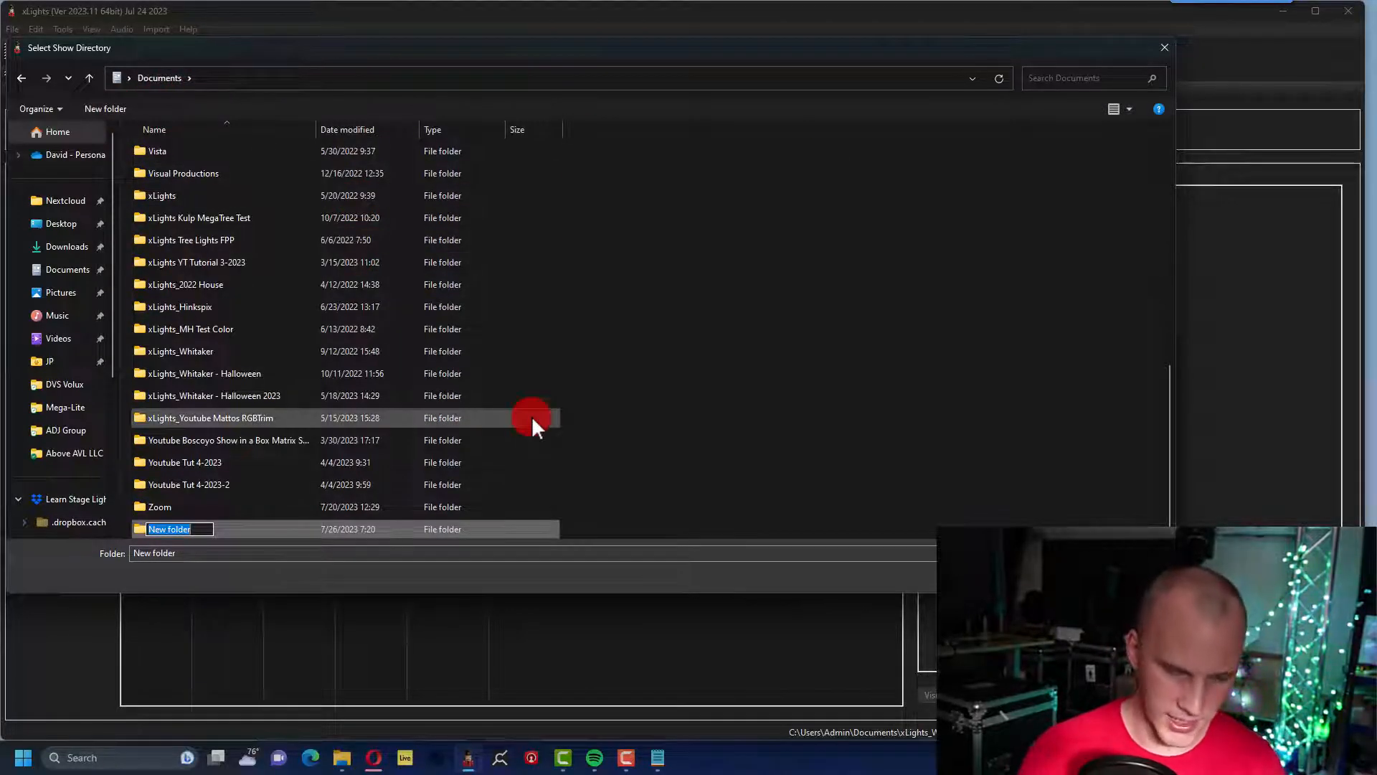
{"action": "type", "text": "xLights"}
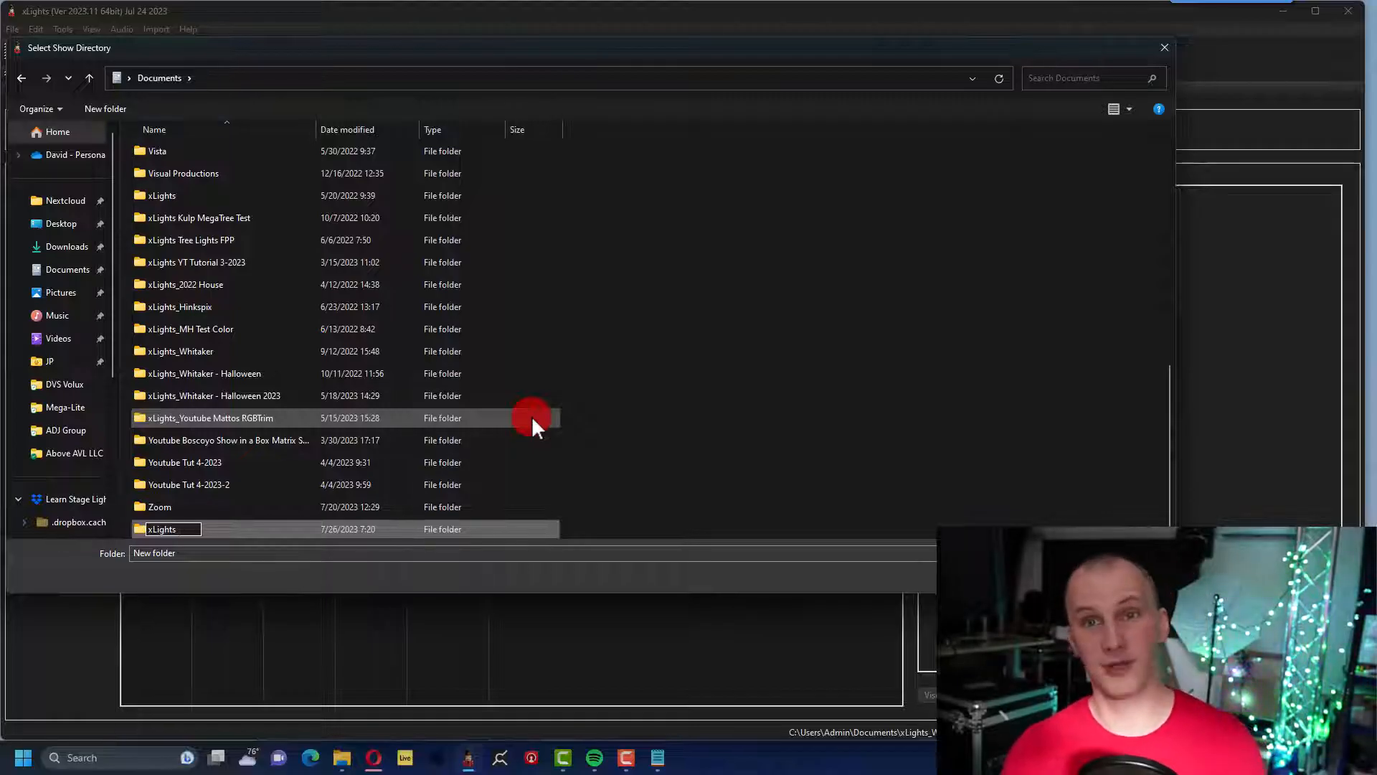
{"action": "type", "text": " Youtube 2023"}
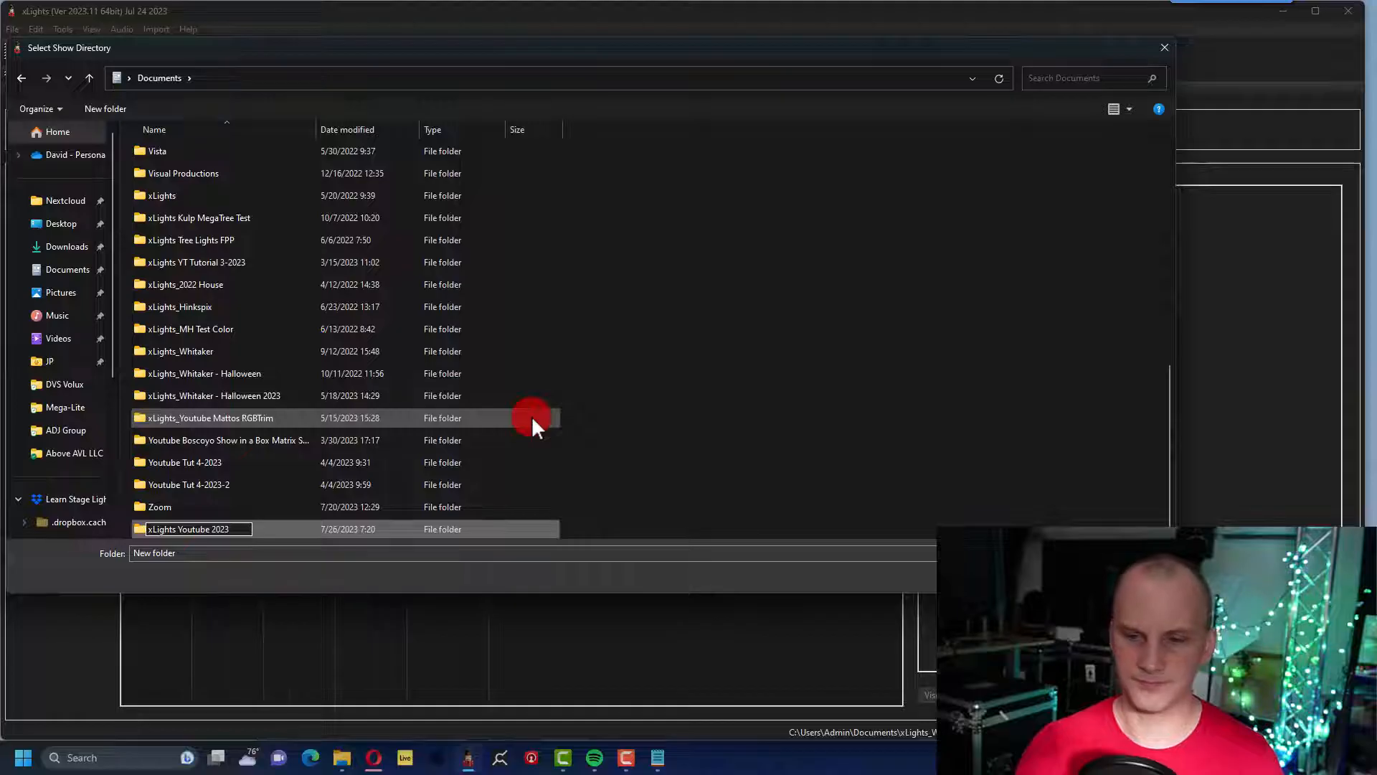
{"action": "key", "text": "Return"}
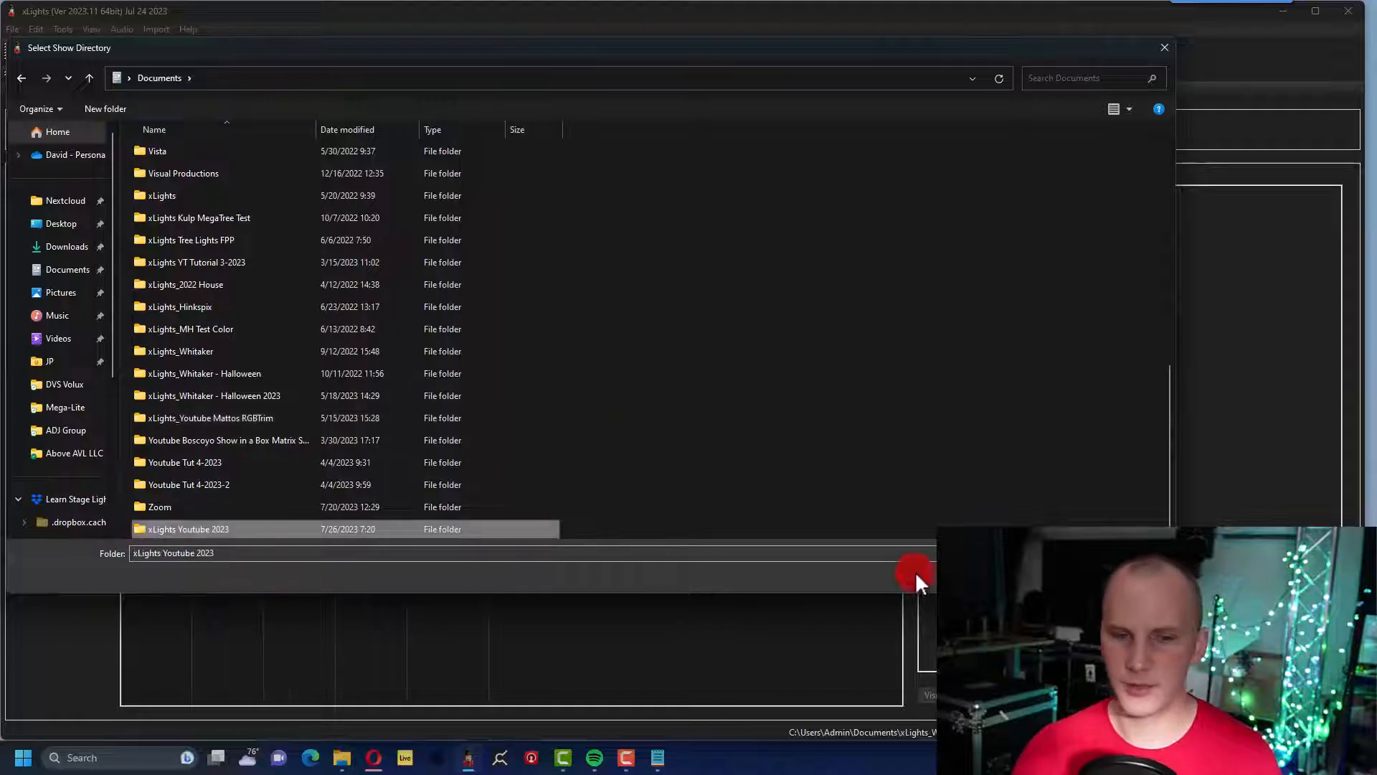
{"action": "key", "text": "Return"}
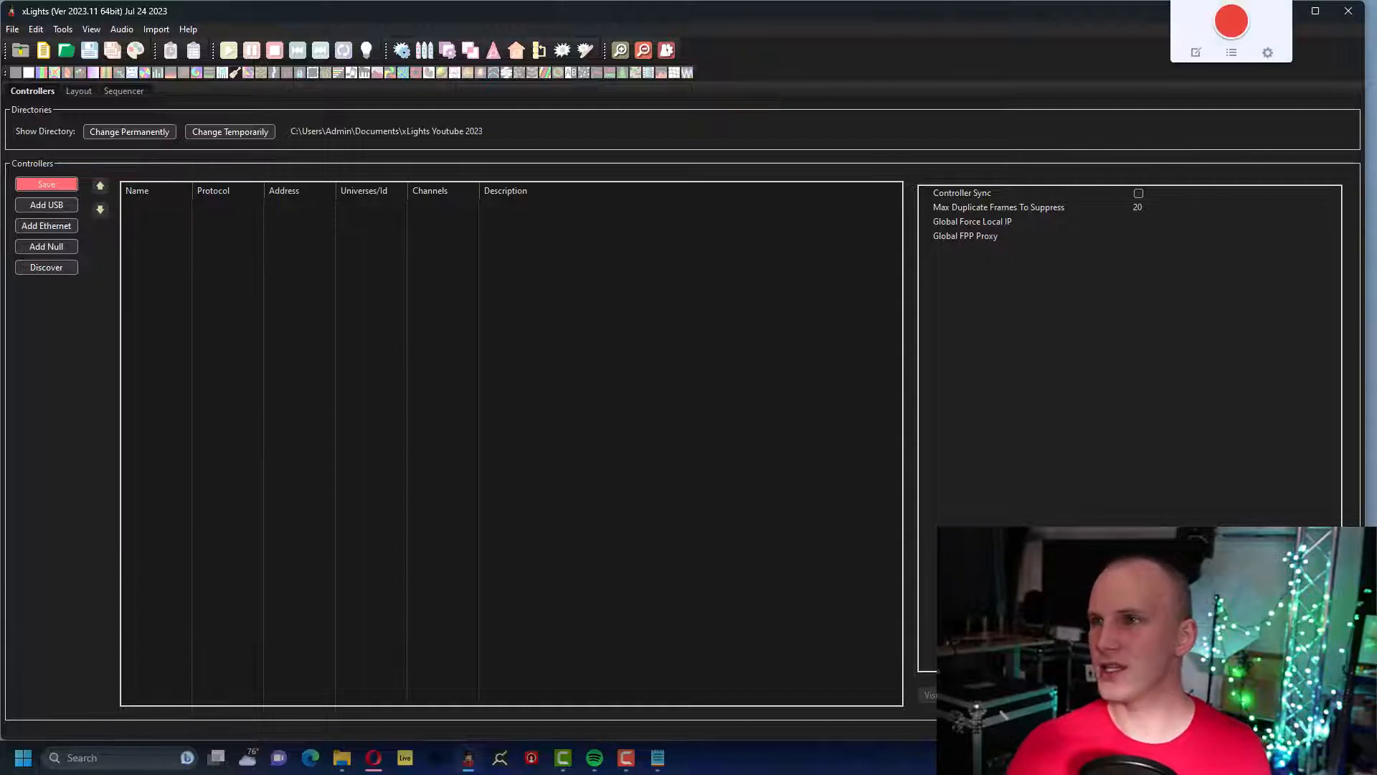
{"action": "key", "text": "alt+Tab"}
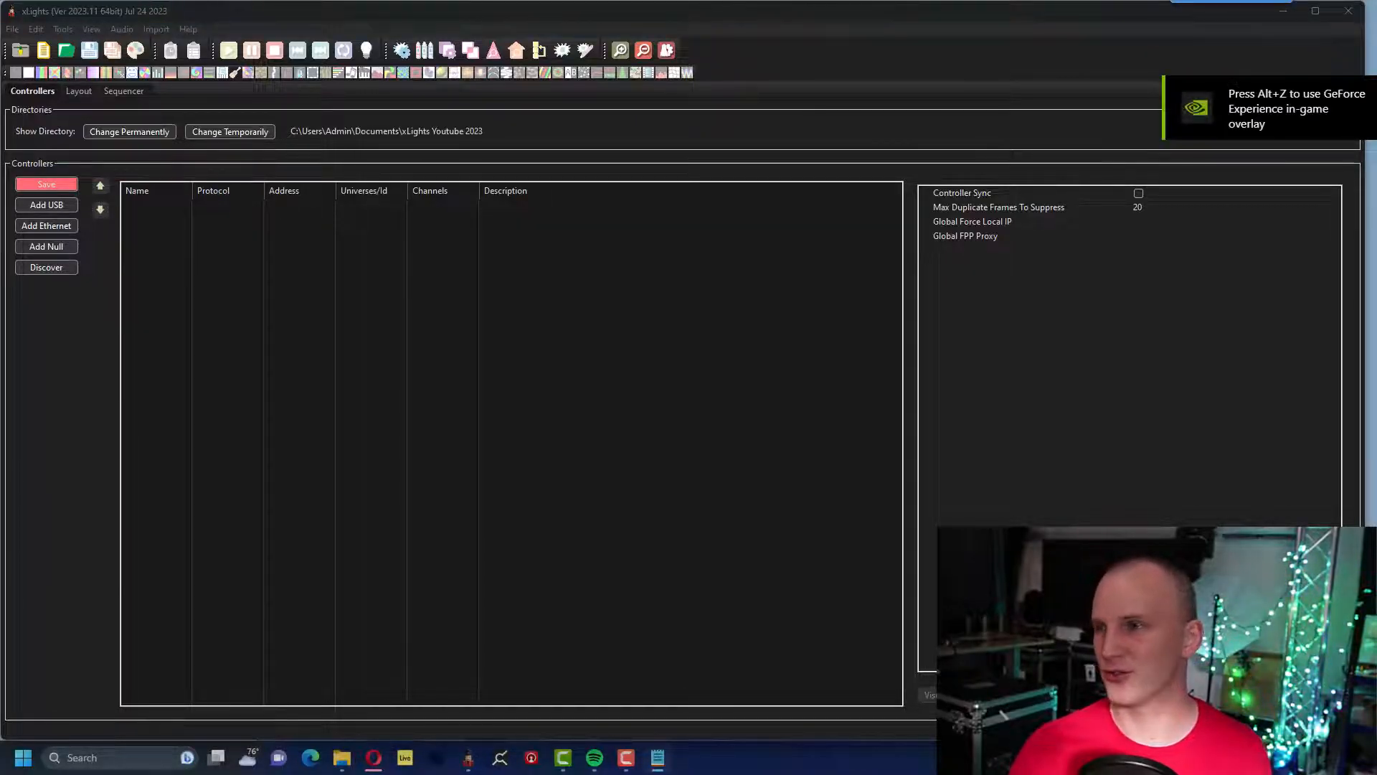
{"action": "left_click", "coordinate": [875, 40]}
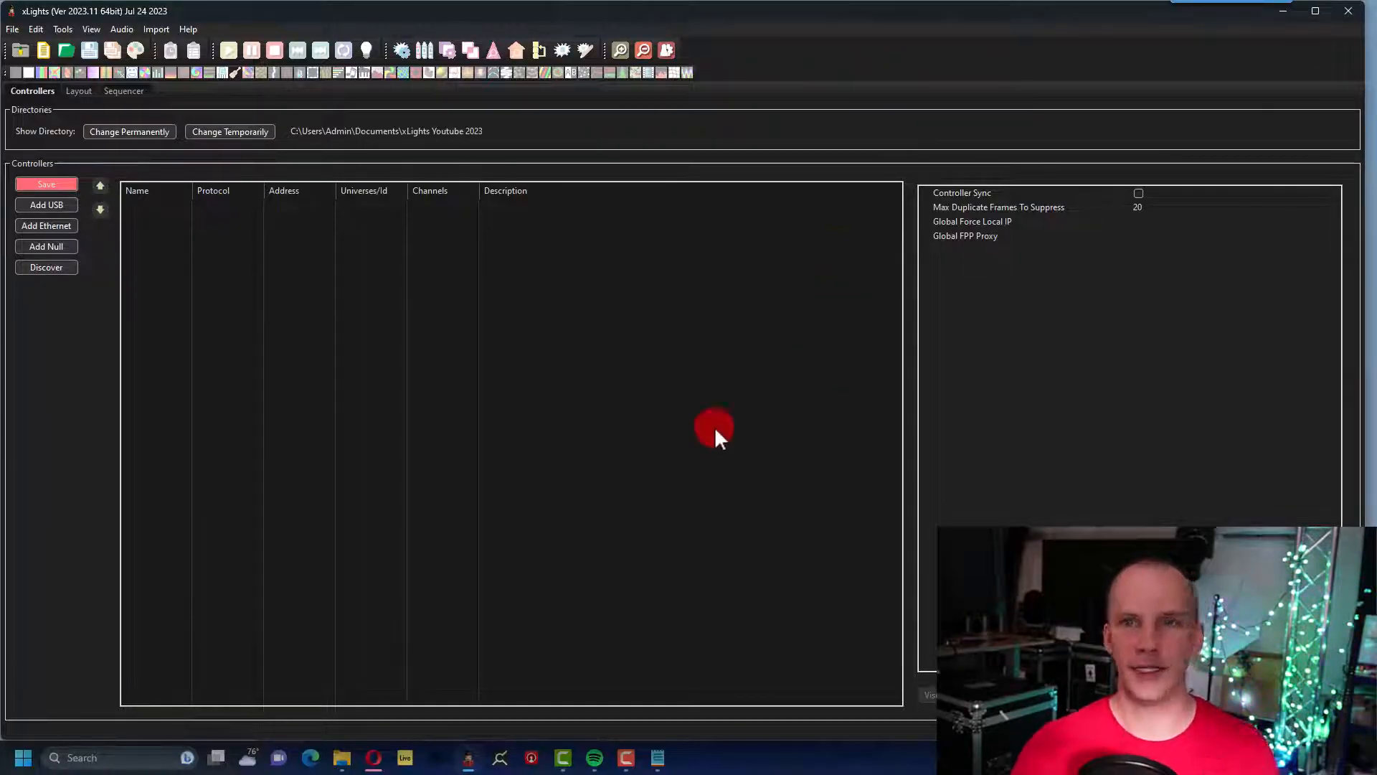
{"action": "left_click", "coordinate": [528, 332]}
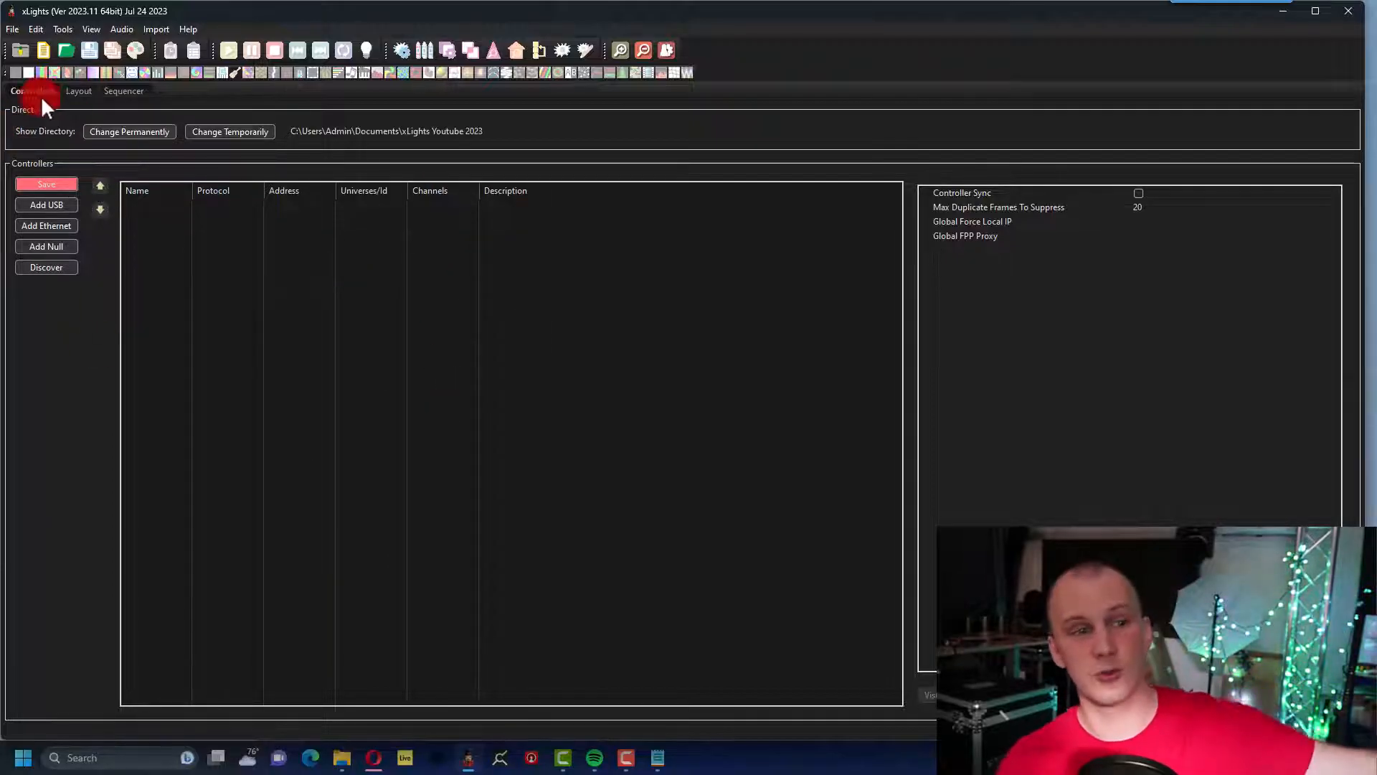
Maximize the xLights window and show the Layout view after a look at the Sequencer view.
{"action": "left_click", "coordinate": [73, 91]}
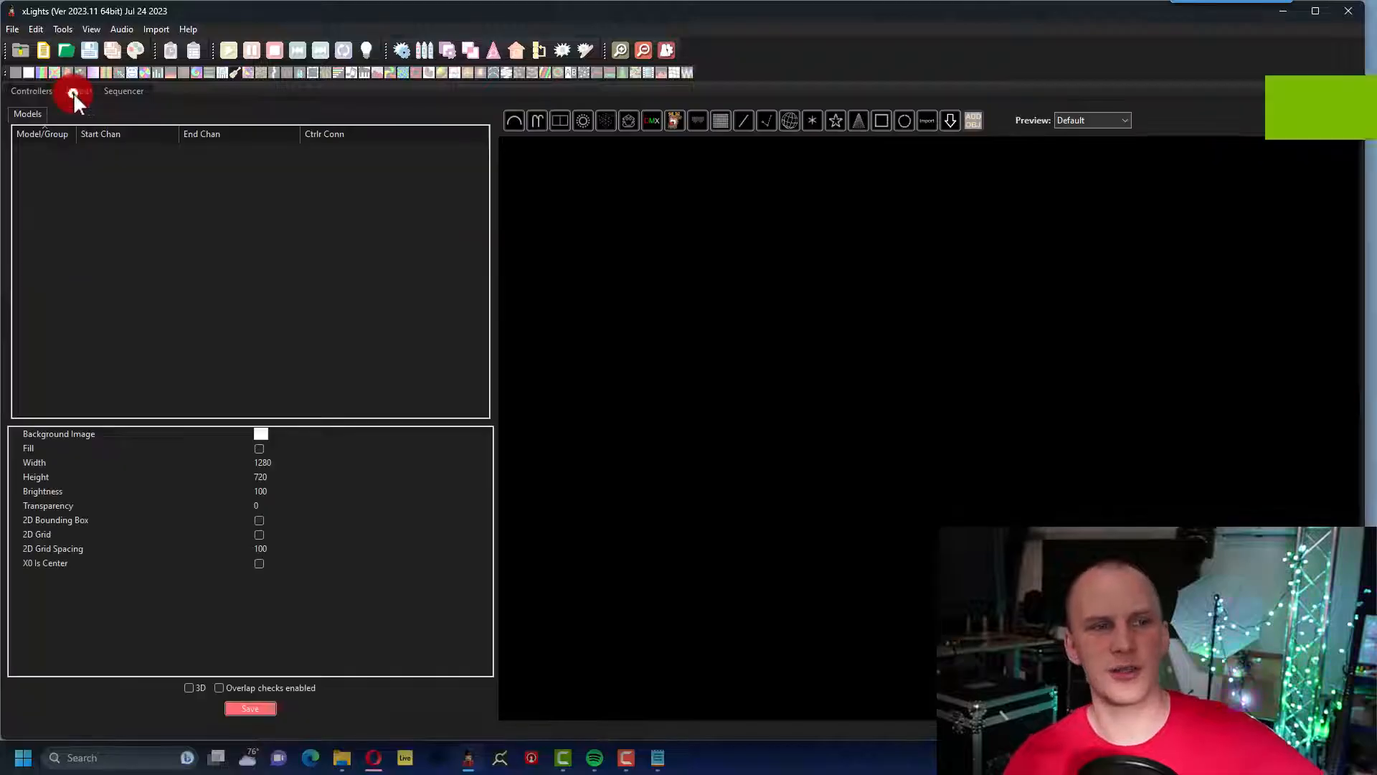
{"action": "left_click", "coordinate": [116, 89]}
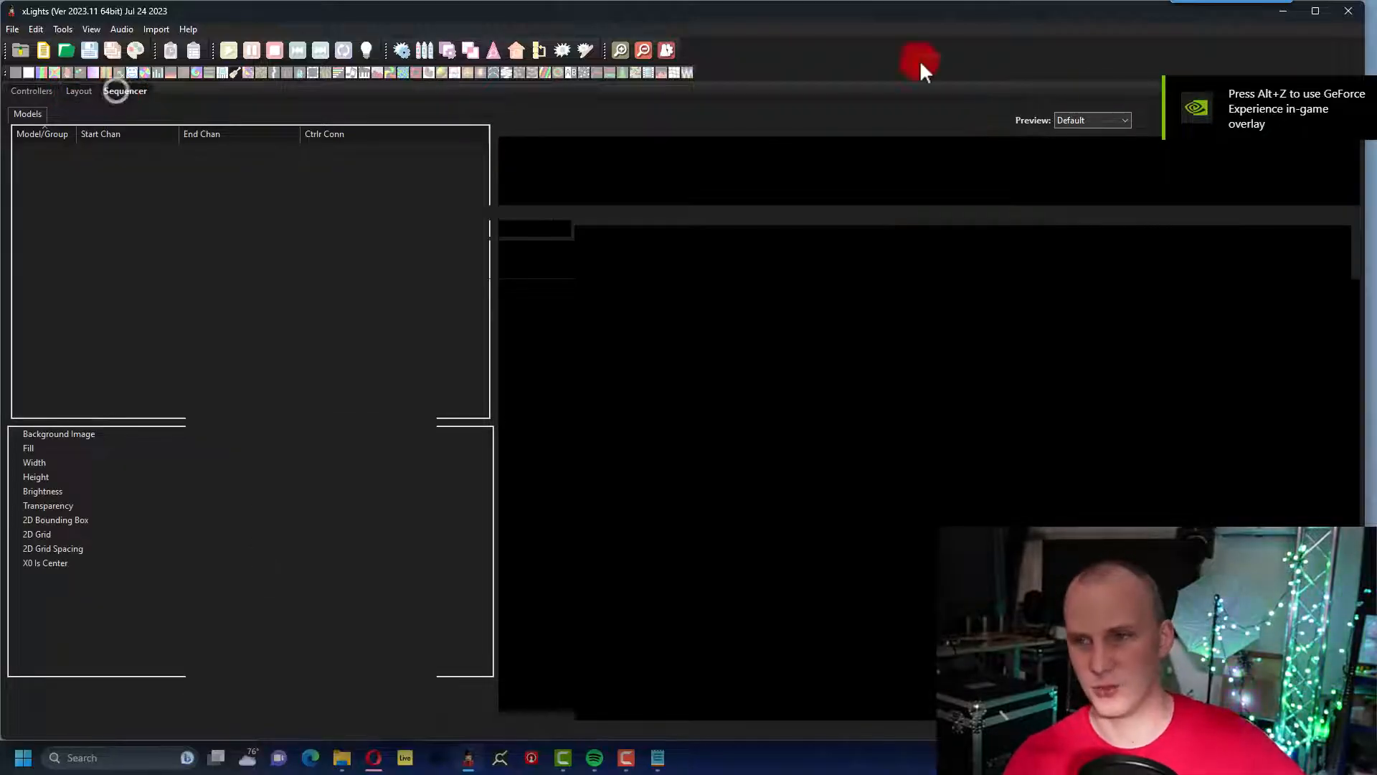
{"action": "left_click", "coordinate": [1322, 12]}
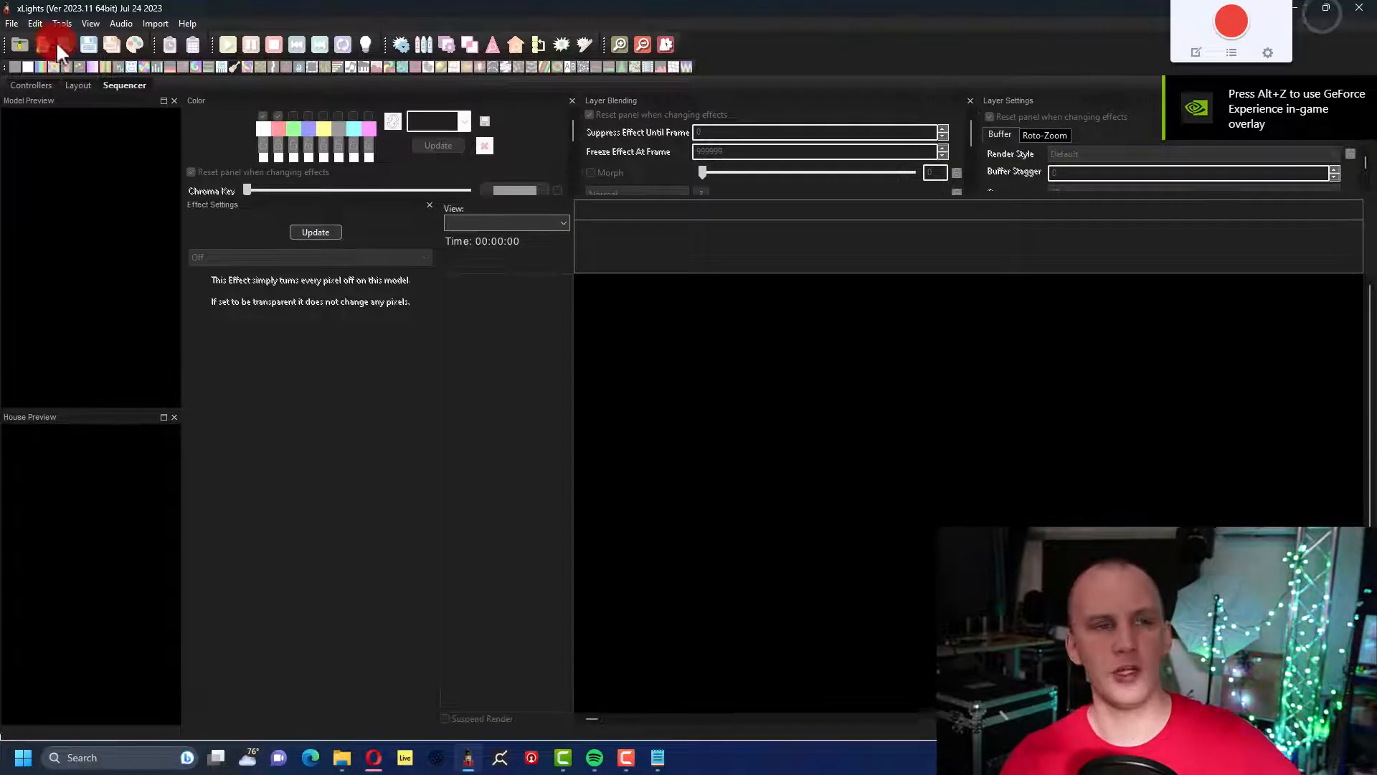
{"action": "left_click", "coordinate": [71, 85]}
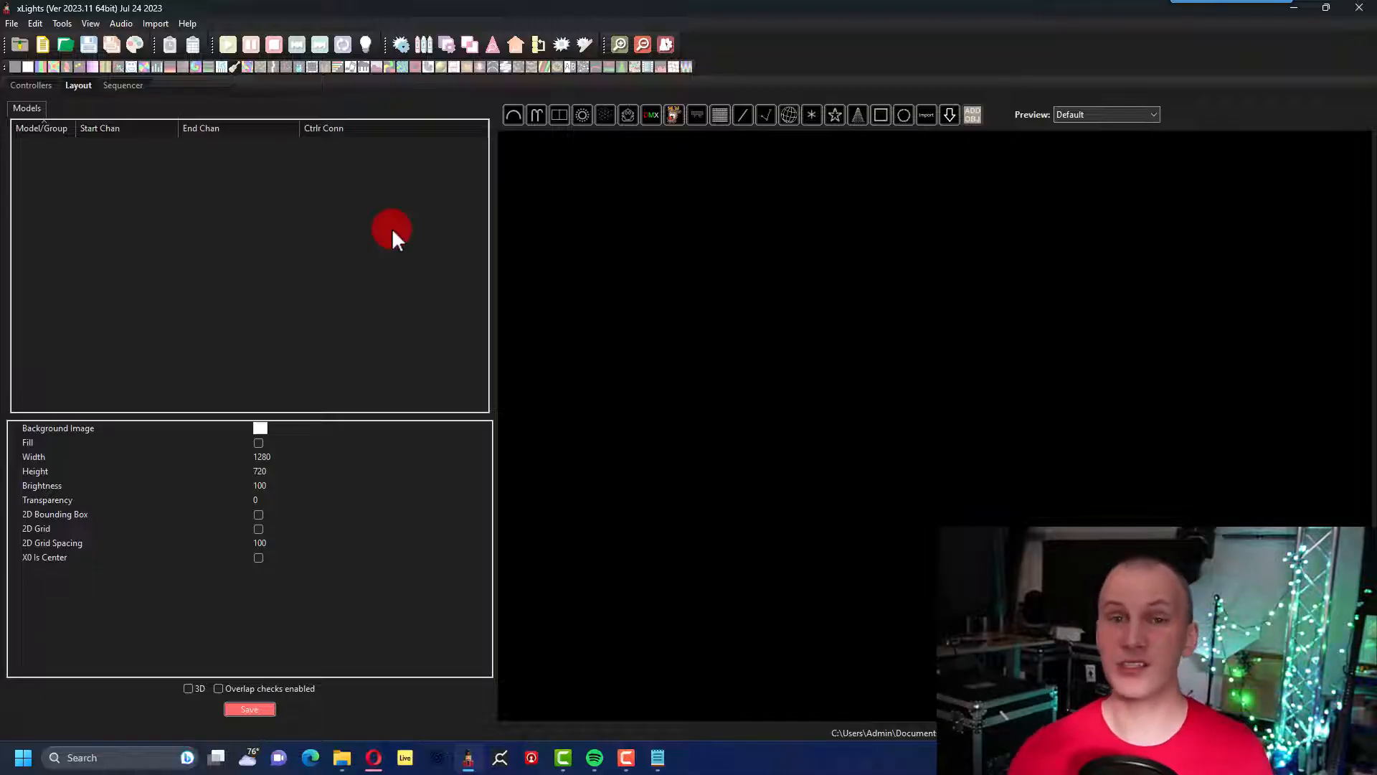
Set New House.jpg from the "xLights_2022 House" folder in Documents as the layout's background image.
{"action": "left_click", "coordinate": [28, 424]}
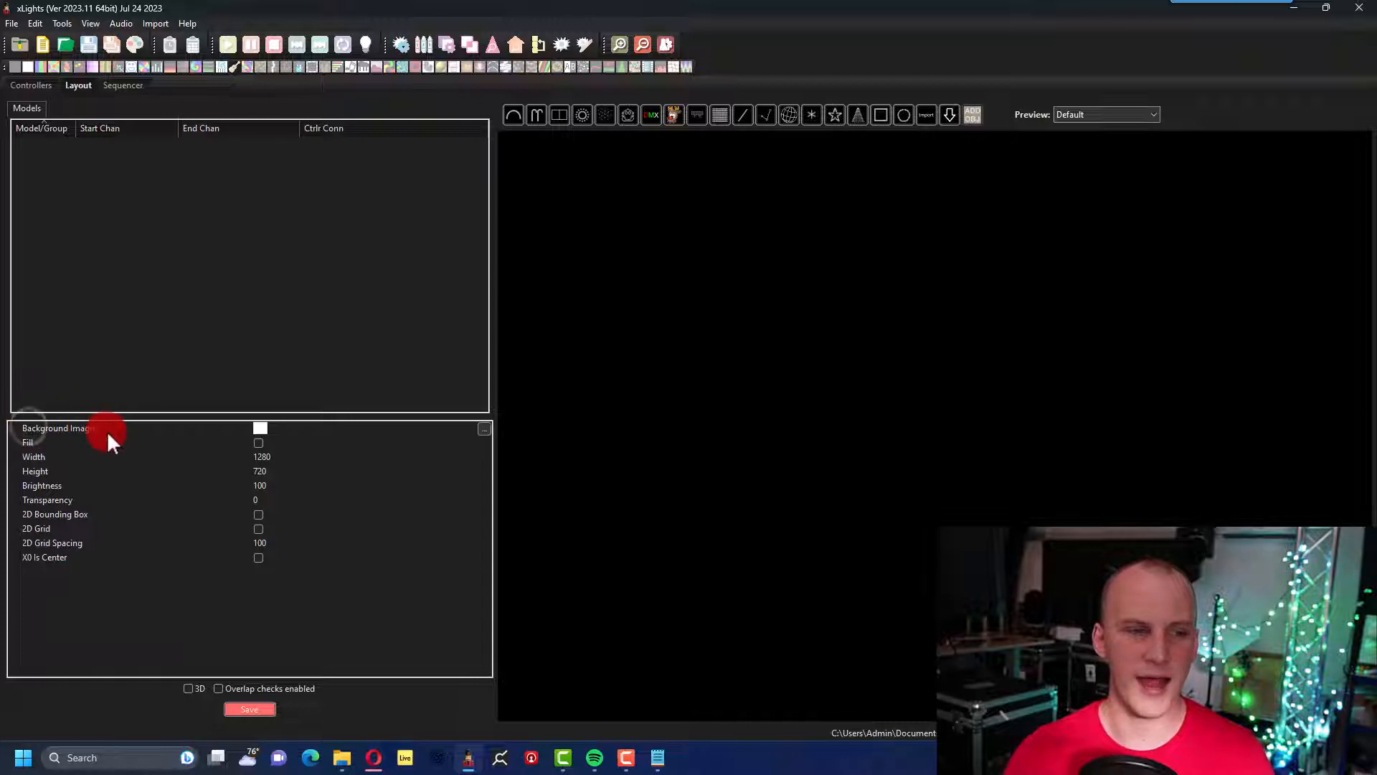
{"action": "left_click", "coordinate": [265, 427]}
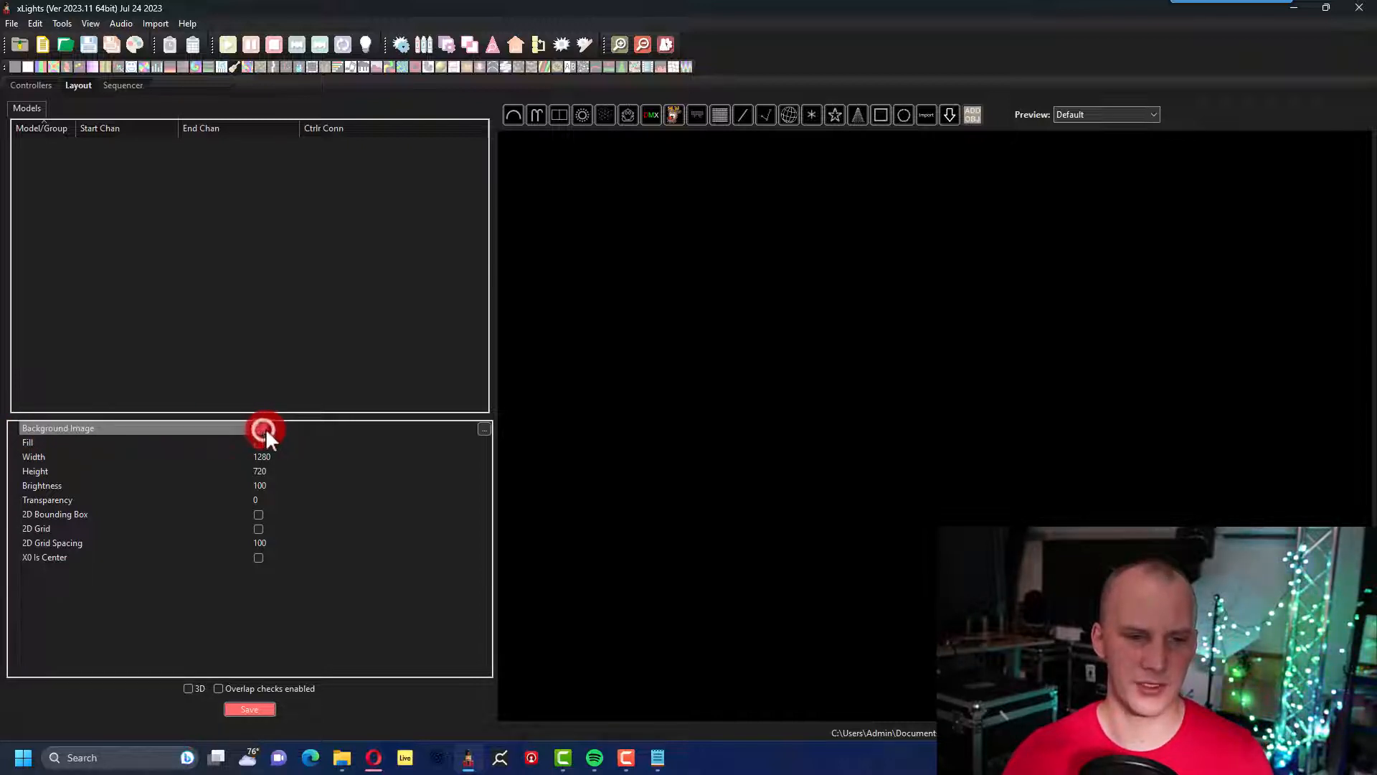
{"action": "left_click", "coordinate": [487, 428]}
{"action": "left_click", "coordinate": [484, 428]}
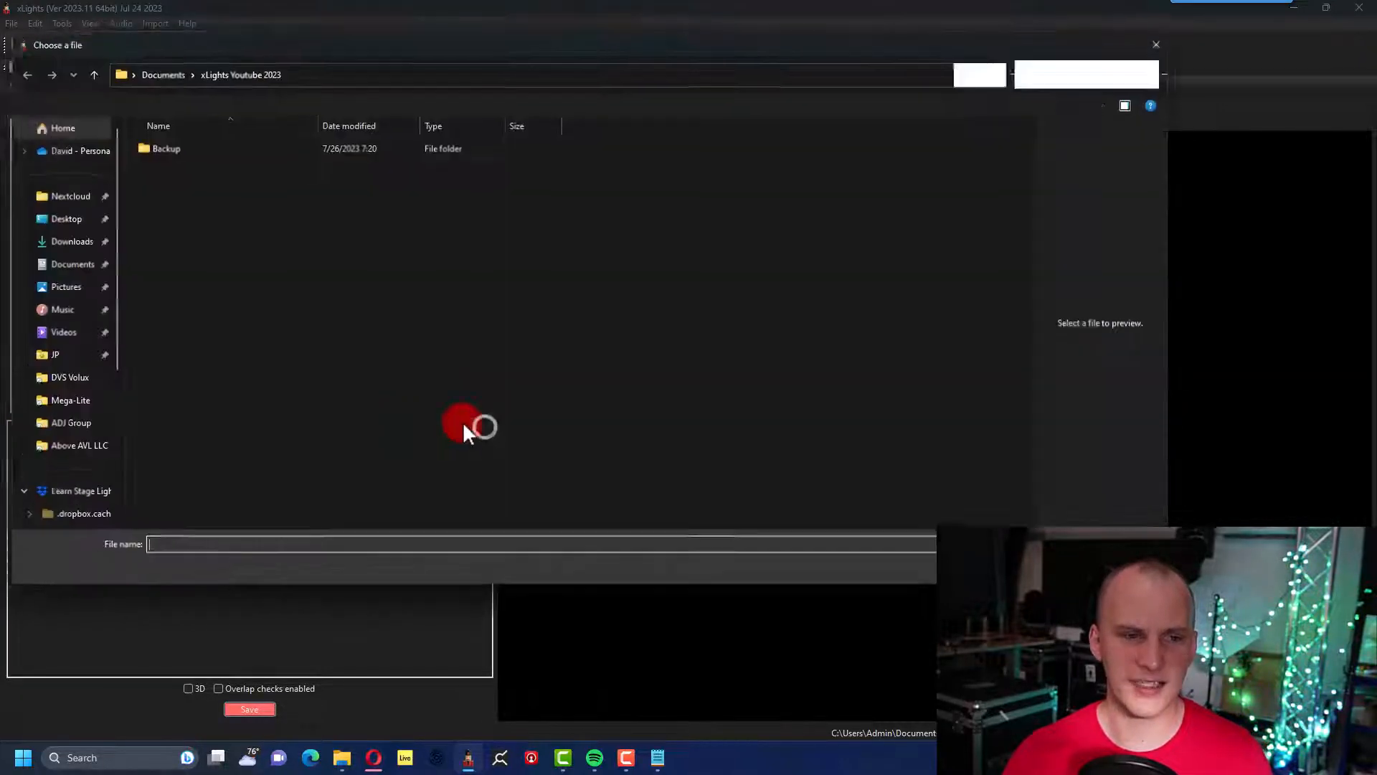
{"action": "left_click", "coordinate": [146, 69]}
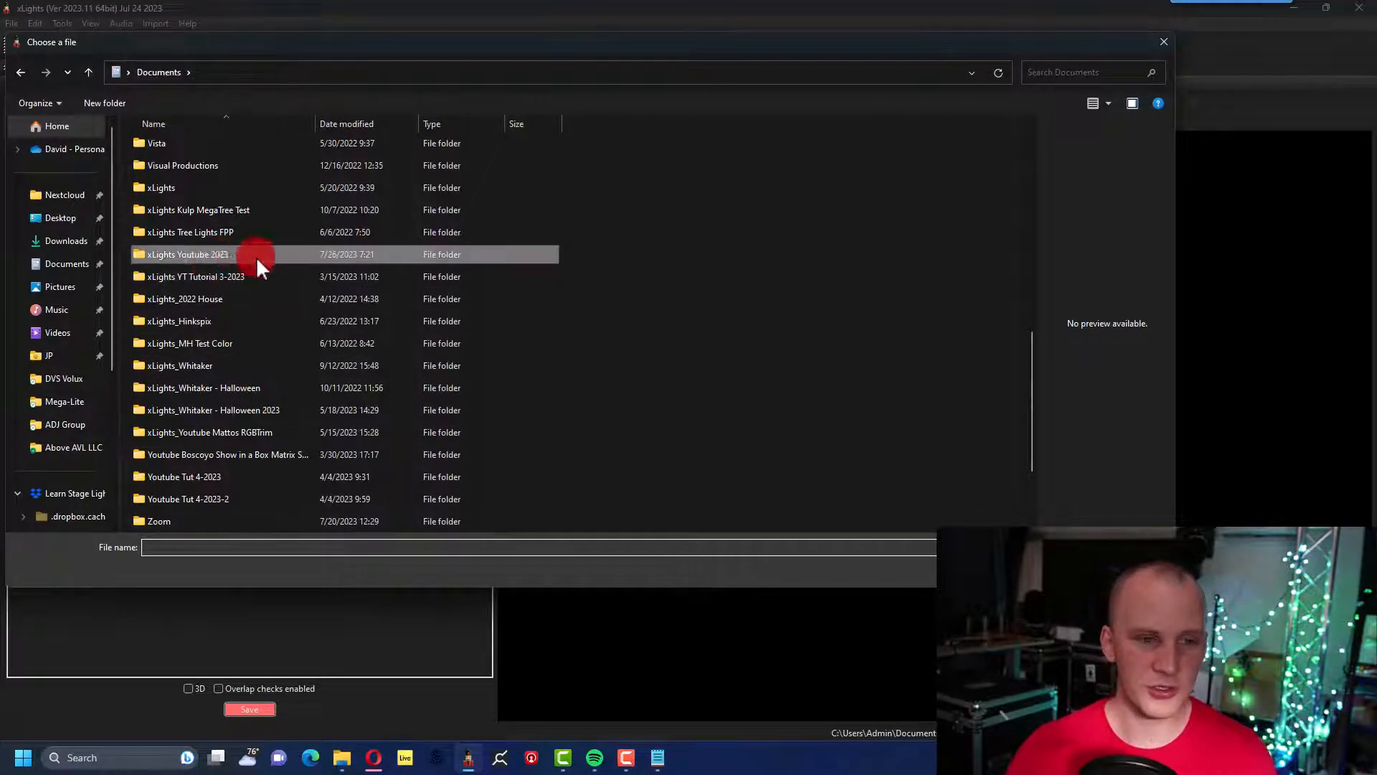
{"action": "double_click", "coordinate": [224, 297]}
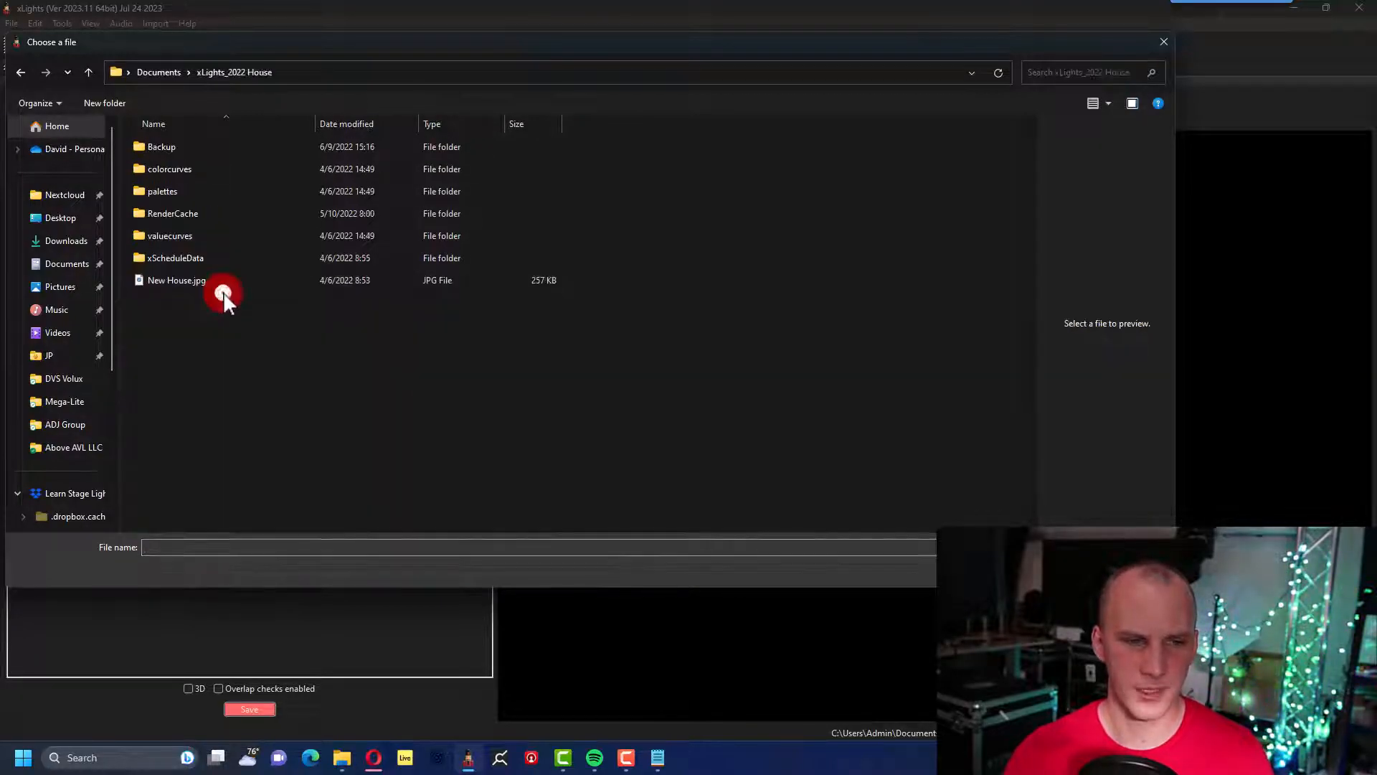
{"action": "double_click", "coordinate": [180, 276]}
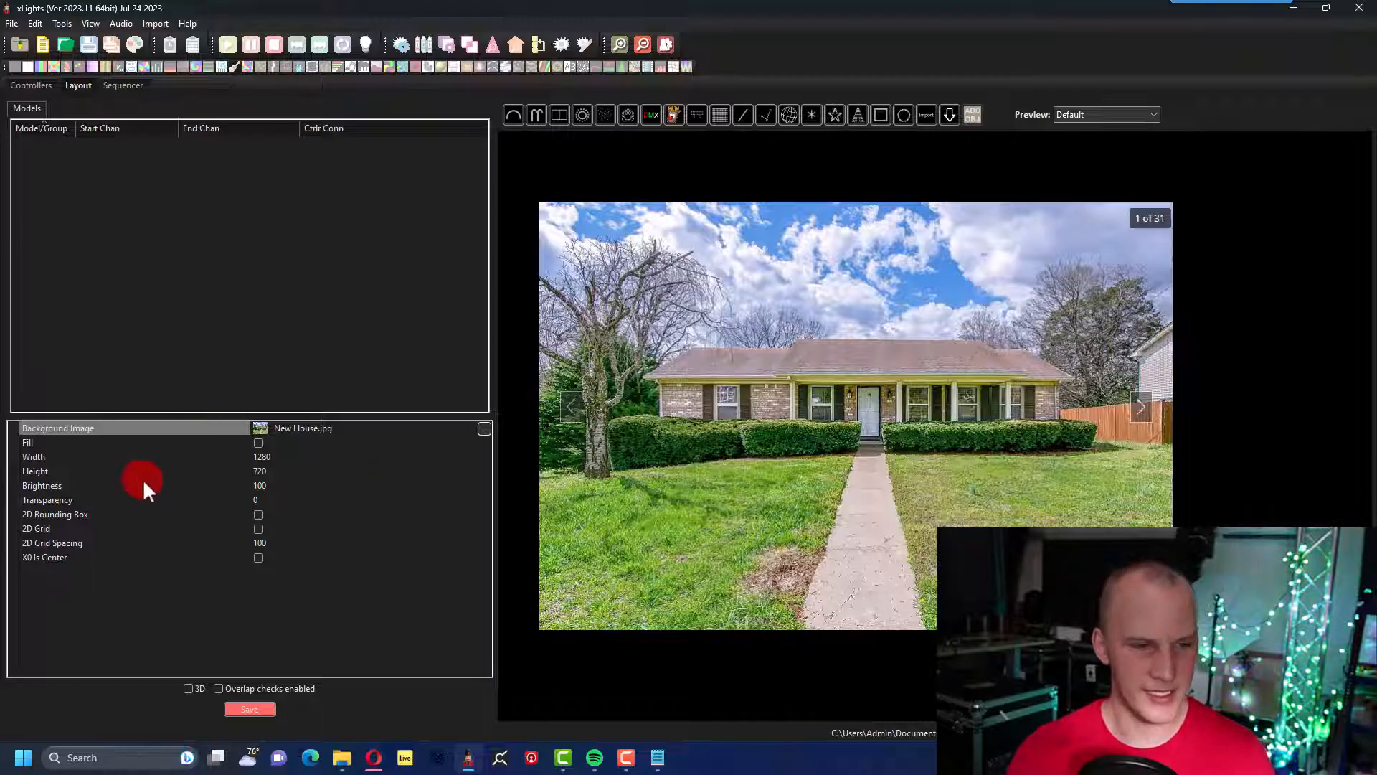
Dim the house background by trying a brightness of 30 and settling on 20.
{"action": "left_click", "coordinate": [280, 485]}
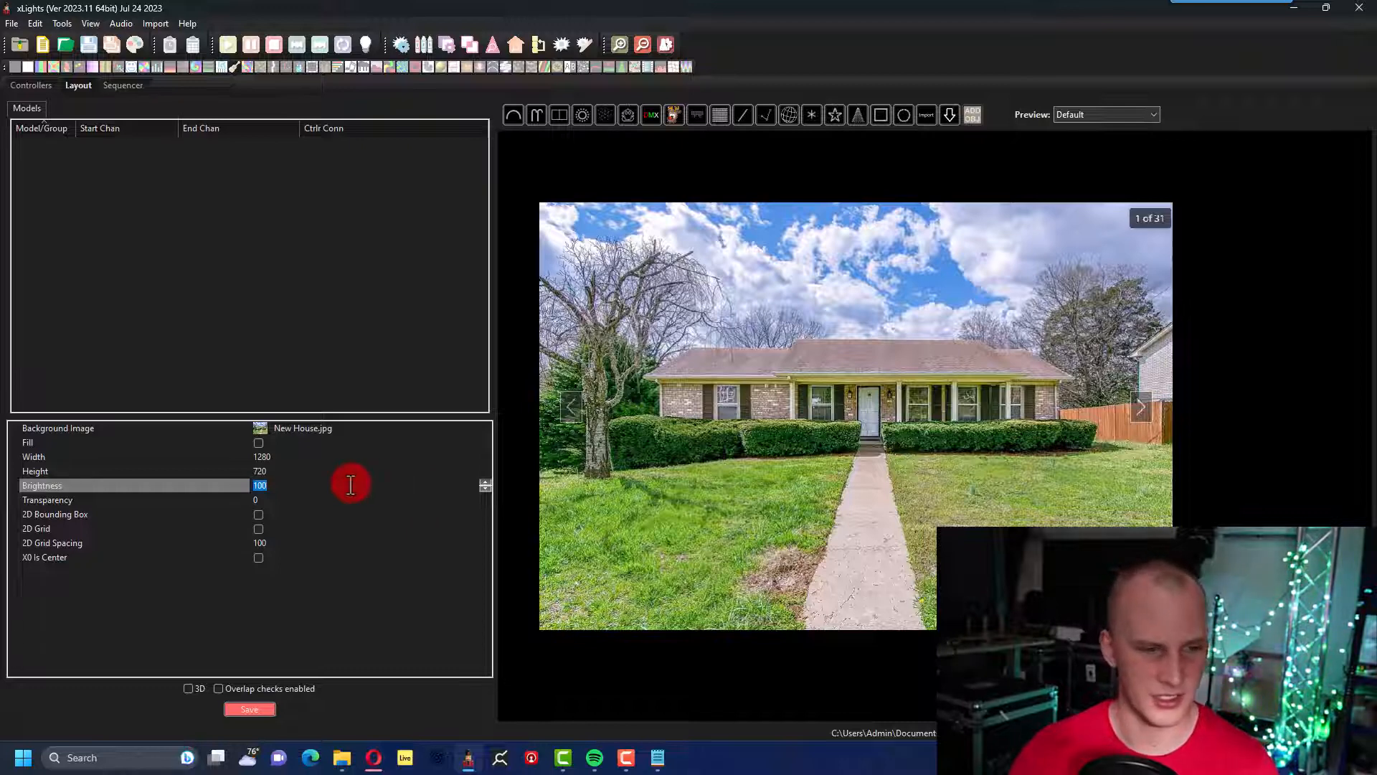
{"action": "type", "text": "30"}
{"action": "left_click", "coordinate": [282, 482]}
{"action": "key", "text": "BackSpace"}
{"action": "key", "text": "BackSpace"}
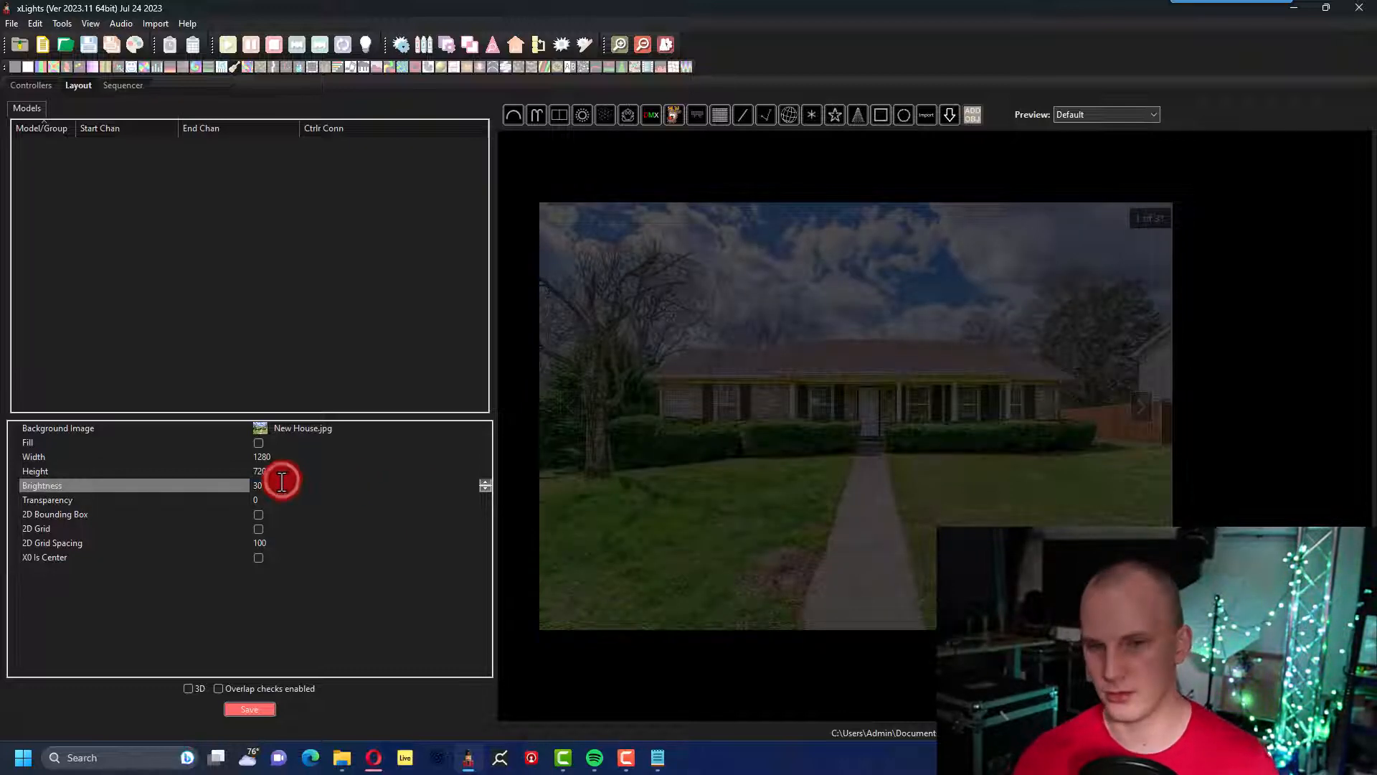
{"action": "type", "text": "20"}
{"action": "key", "text": "Return"}
{"action": "left_click", "coordinate": [344, 336]}
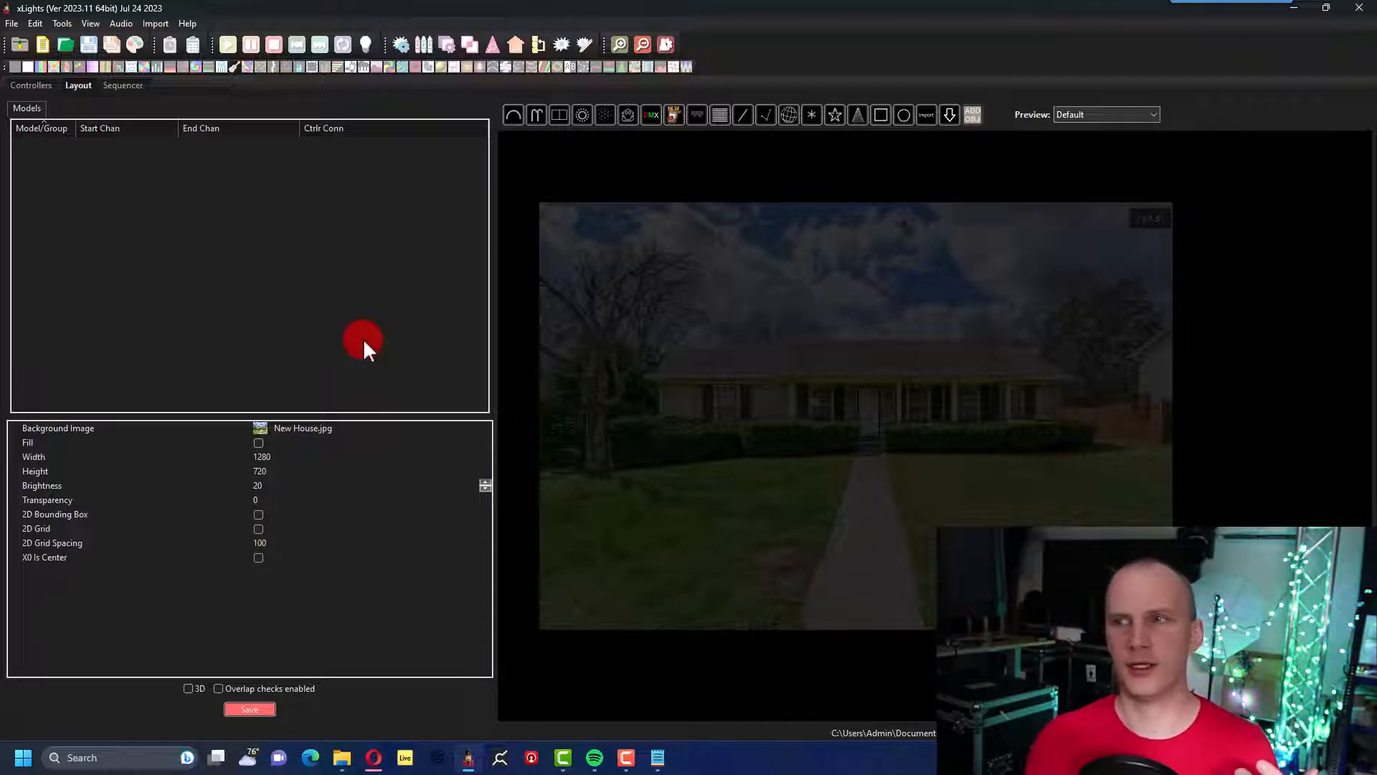
Draw two Single Line models end to end along the roof edge, covering the house's left section and the porch section.
{"action": "left_click", "coordinate": [743, 113]}
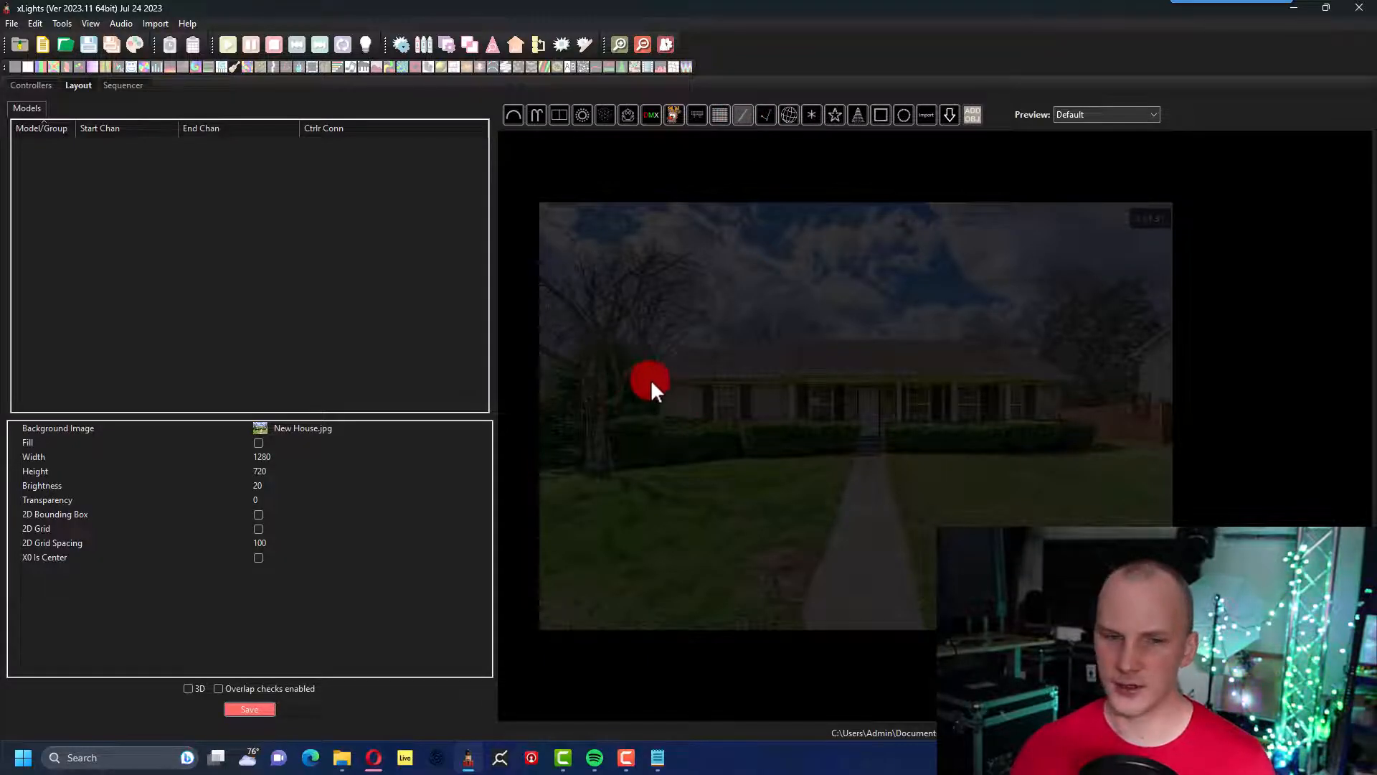
{"action": "left_click_drag", "start_coordinate": [656, 382], "coordinate": [789, 383]}
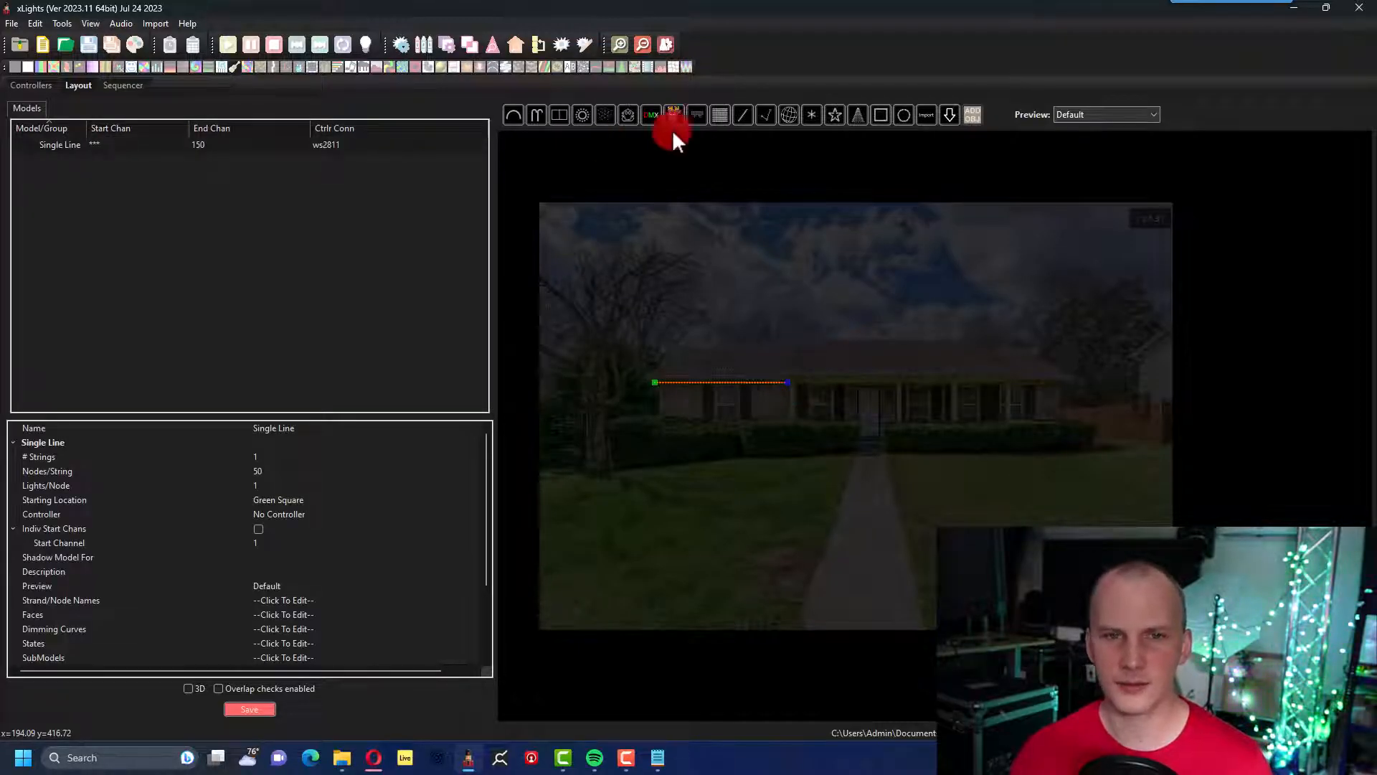
{"action": "left_click", "coordinate": [743, 117]}
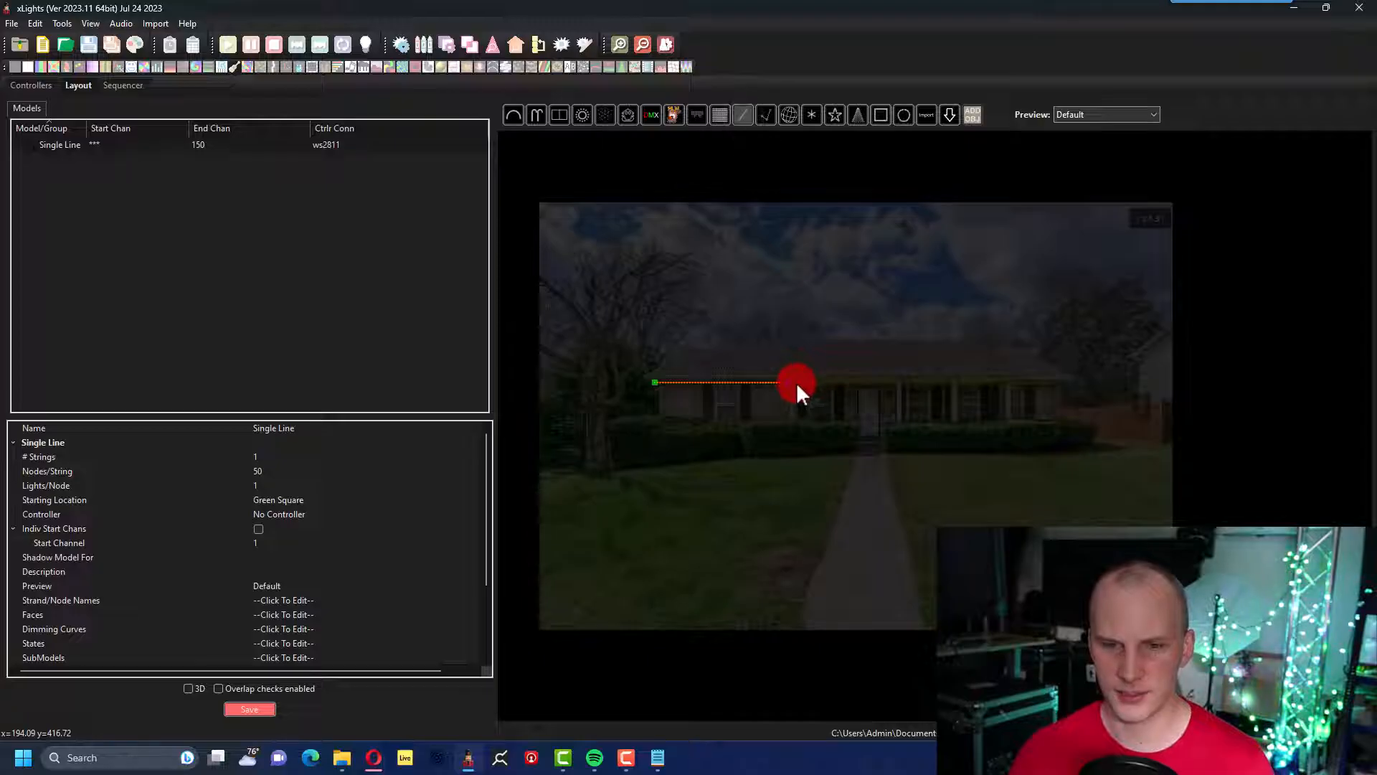
{"action": "left_click_drag", "start_coordinate": [794, 381], "coordinate": [1010, 384]}
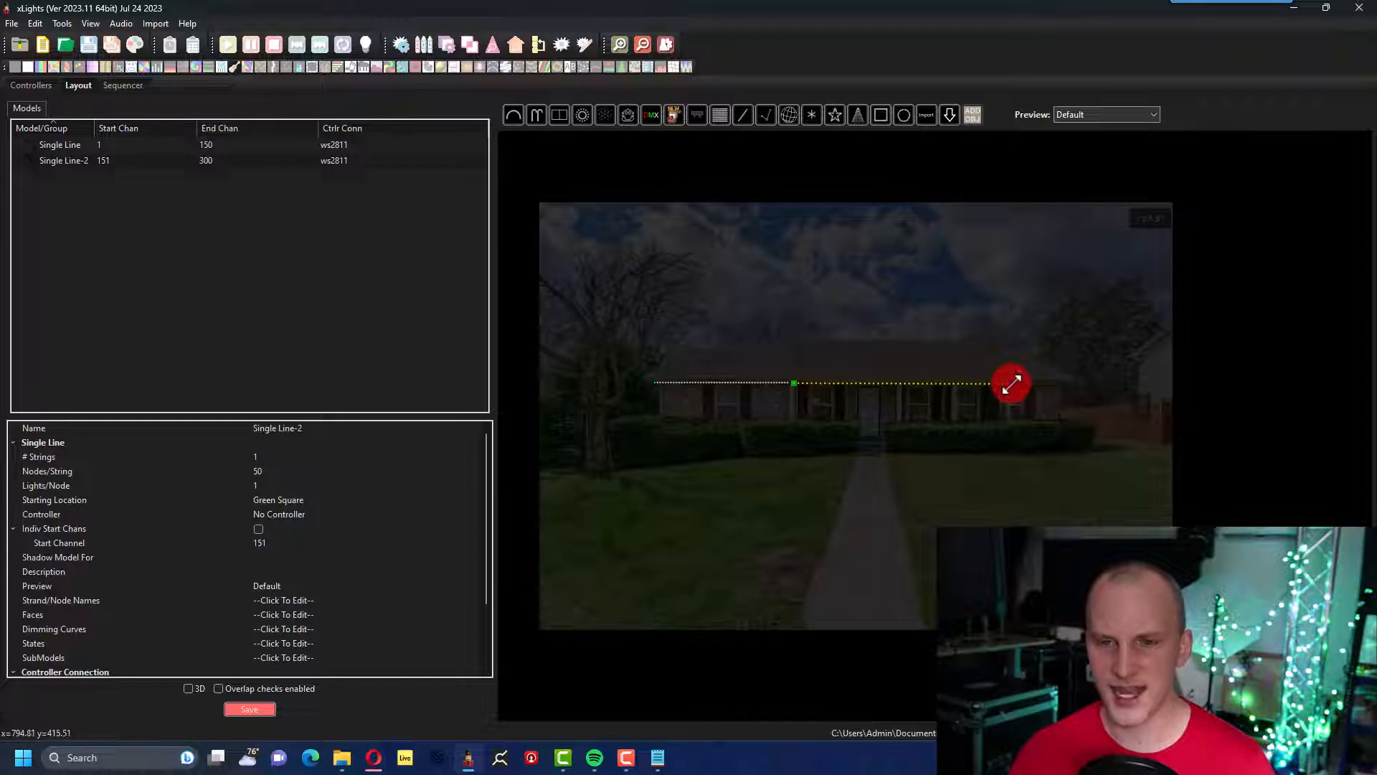
{"action": "left_click_drag", "start_coordinate": [1012, 382], "coordinate": [1012, 383]}
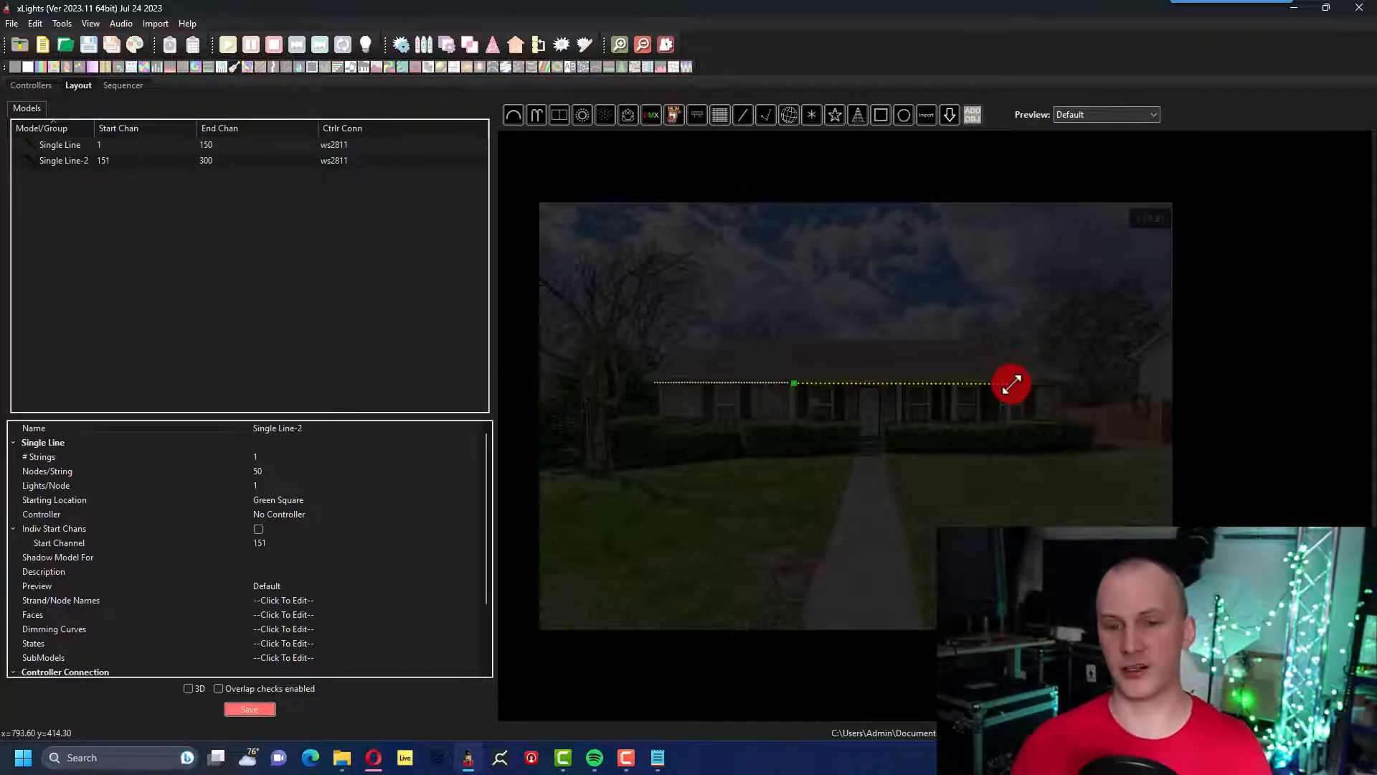
Draw a third Single Line model from the roof edge's right end back to the end of the porch line.
{"action": "left_click", "coordinate": [742, 108]}
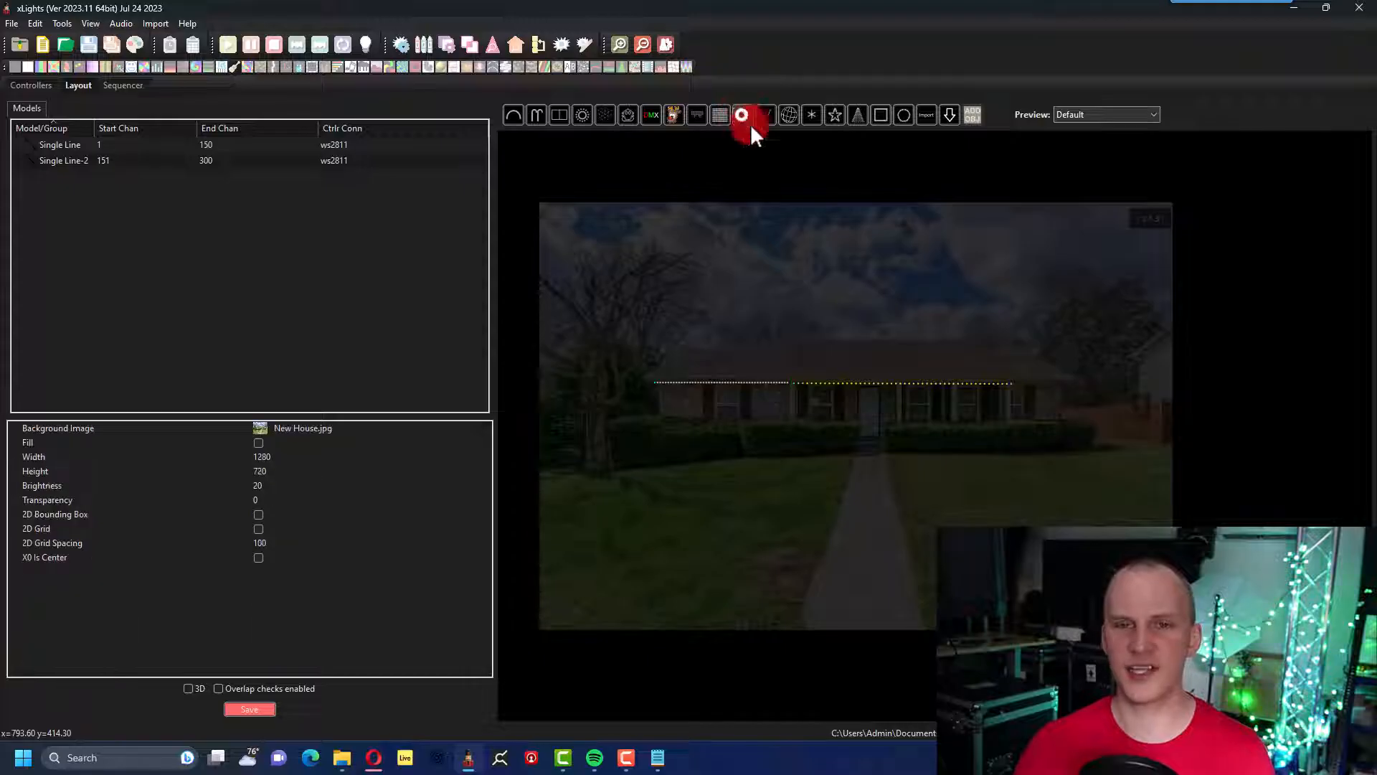
{"action": "left_click_drag", "start_coordinate": [1072, 378], "coordinate": [1011, 380]}
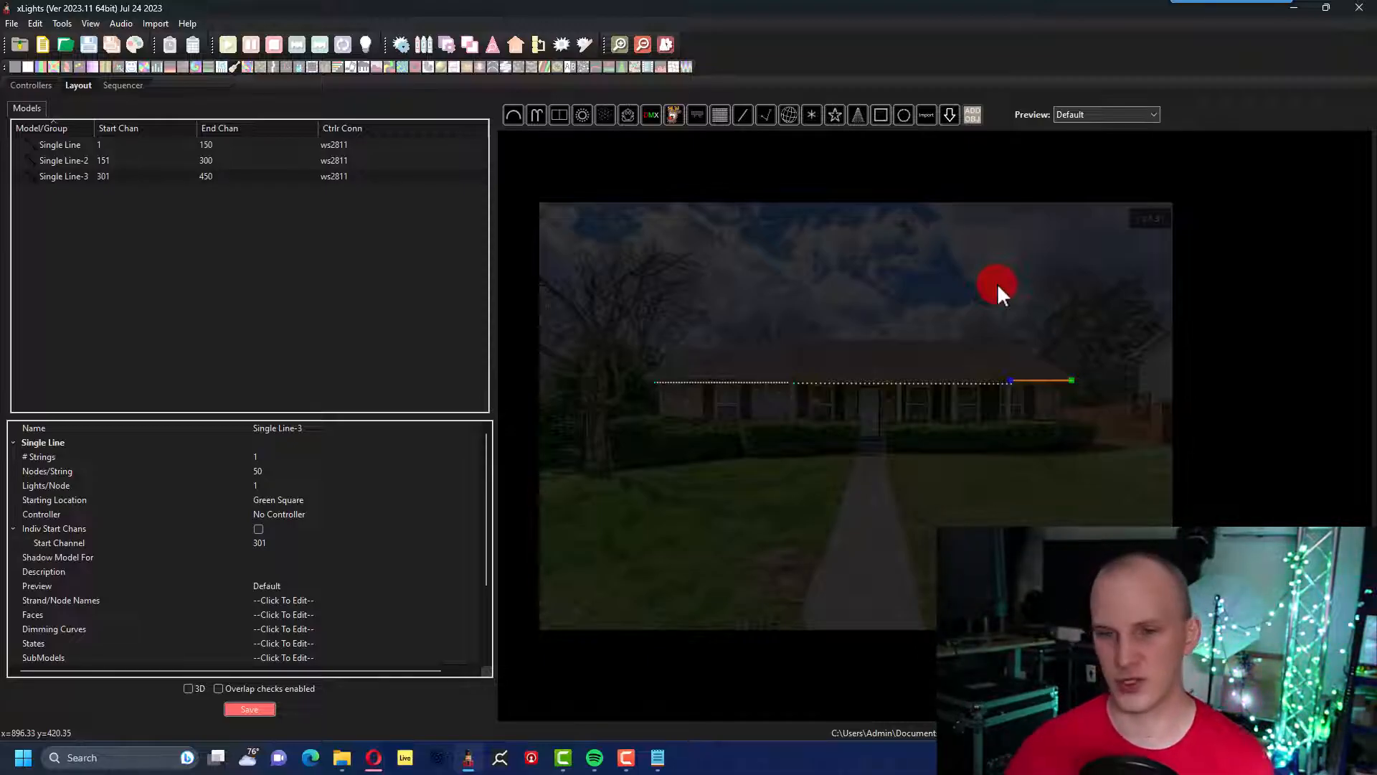
{"action": "left_click", "coordinate": [993, 277]}
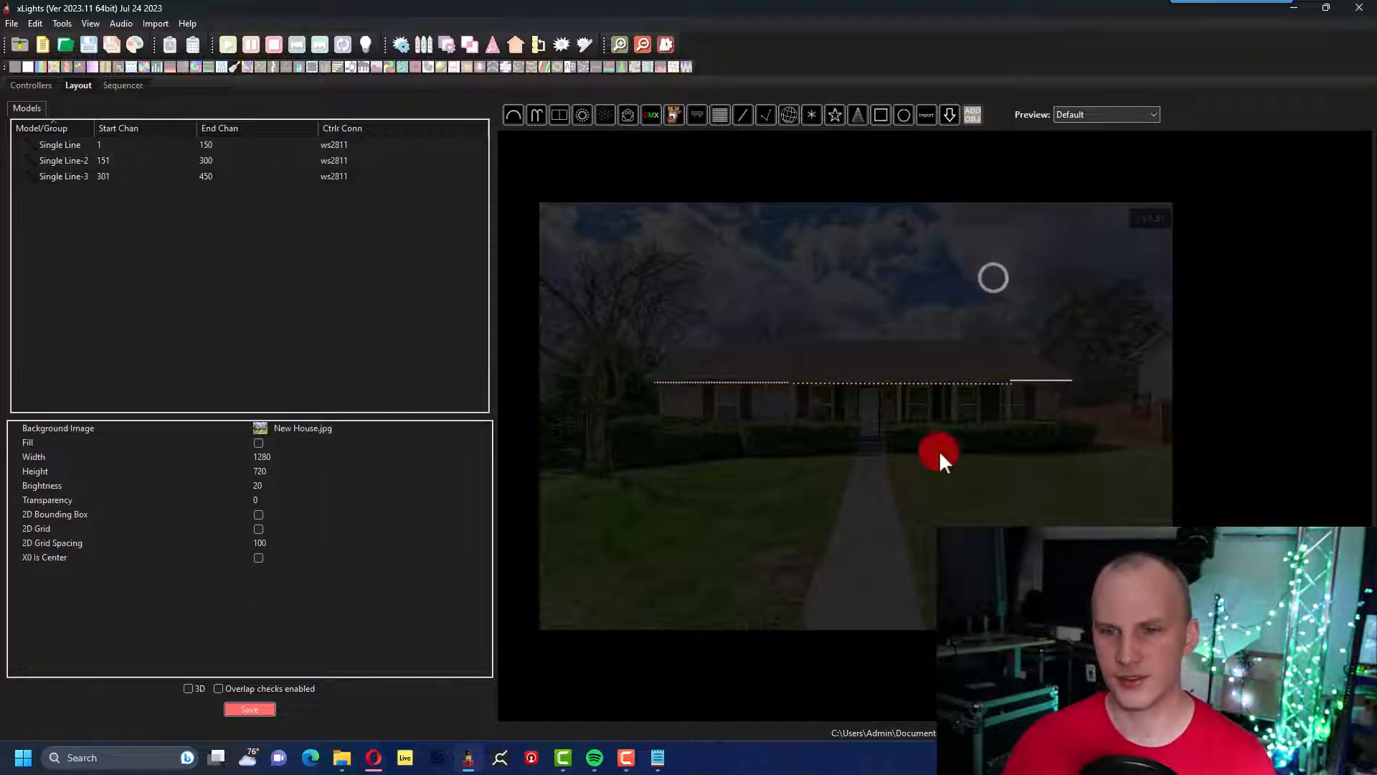
Add a Tree model beside the right edge of the house photo and size it tall and narrow.
{"action": "left_click", "coordinate": [855, 116]}
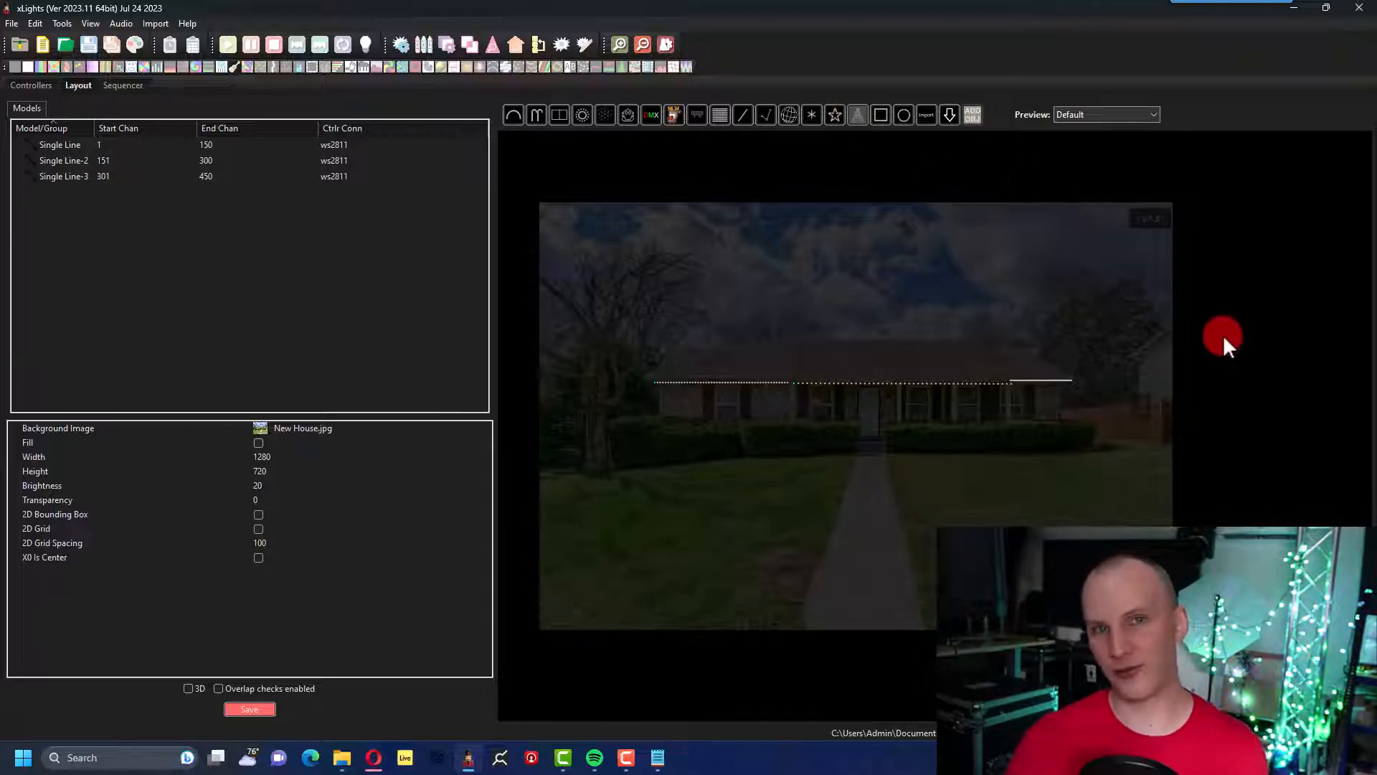
{"action": "left_click_drag", "start_coordinate": [1150, 443], "coordinate": [1148, 400]}
{"action": "left_click_drag", "start_coordinate": [1206, 586], "coordinate": [1126, 498]}
{"action": "left_click", "coordinate": [1177, 464]}
{"action": "left_click_drag", "start_coordinate": [1091, 439], "coordinate": [1161, 433]}
{"action": "left_click", "coordinate": [1093, 452]}
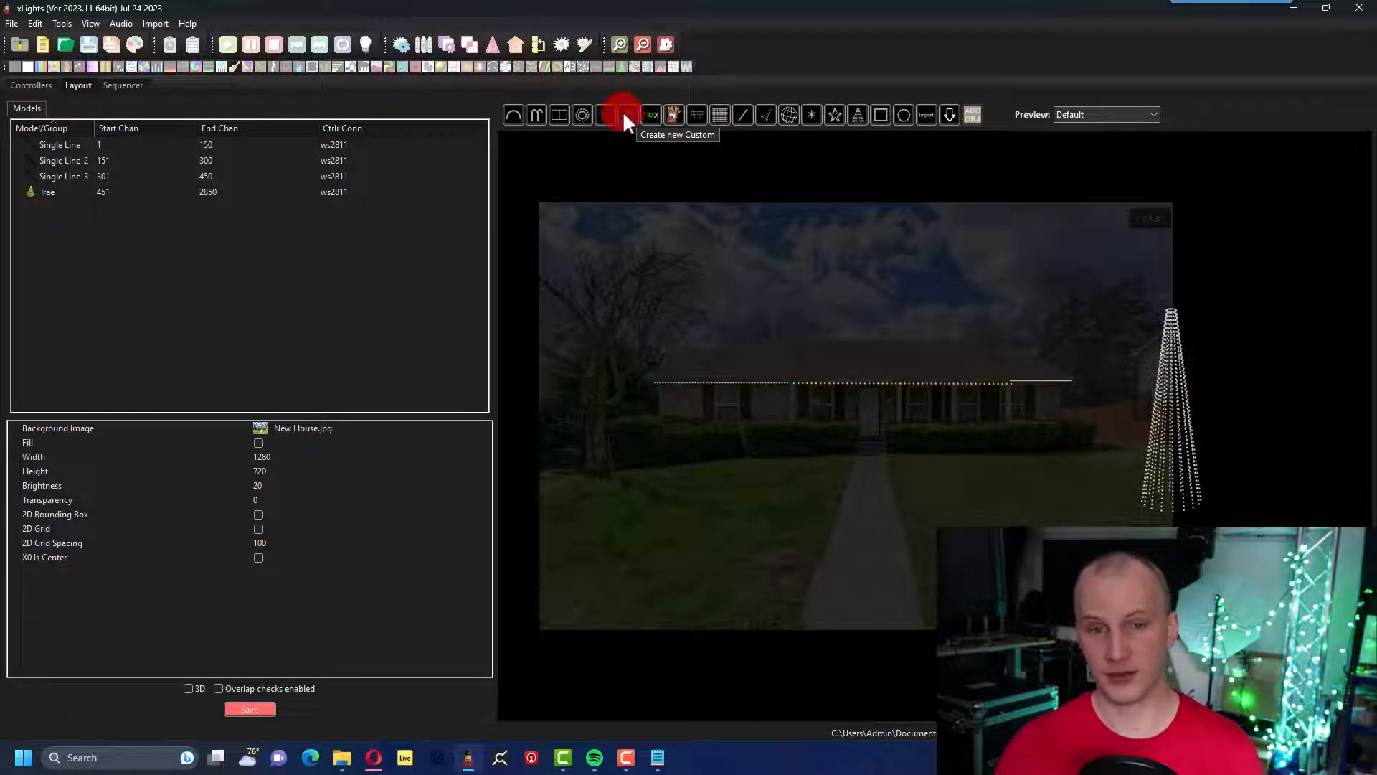
Start a vendor model download in the sky above the roof, enlarge its window and browse the vendors' model list.
{"action": "left_click", "coordinate": [955, 116]}
{"action": "left_click_drag", "start_coordinate": [945, 268], "coordinate": [1015, 326]}
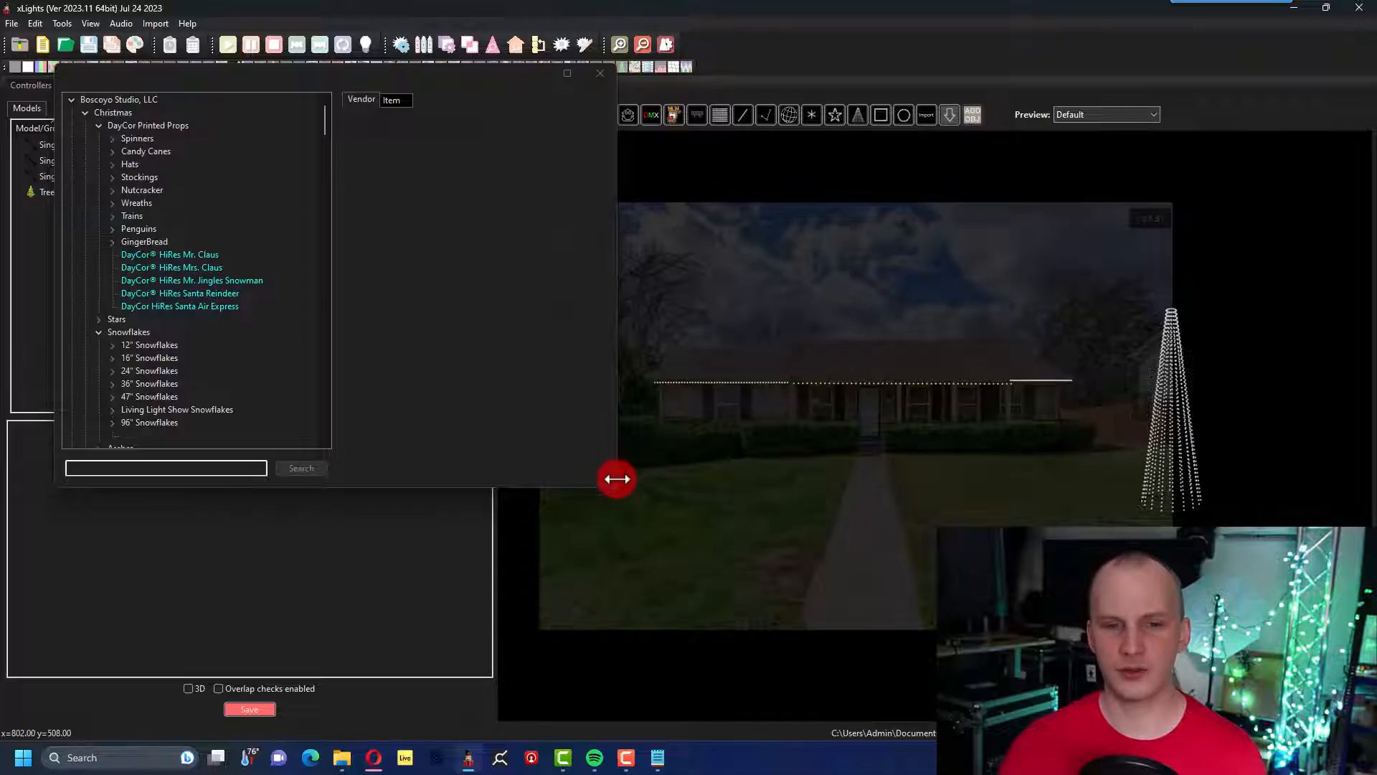
{"action": "left_click_drag", "start_coordinate": [613, 483], "coordinate": [830, 664]}
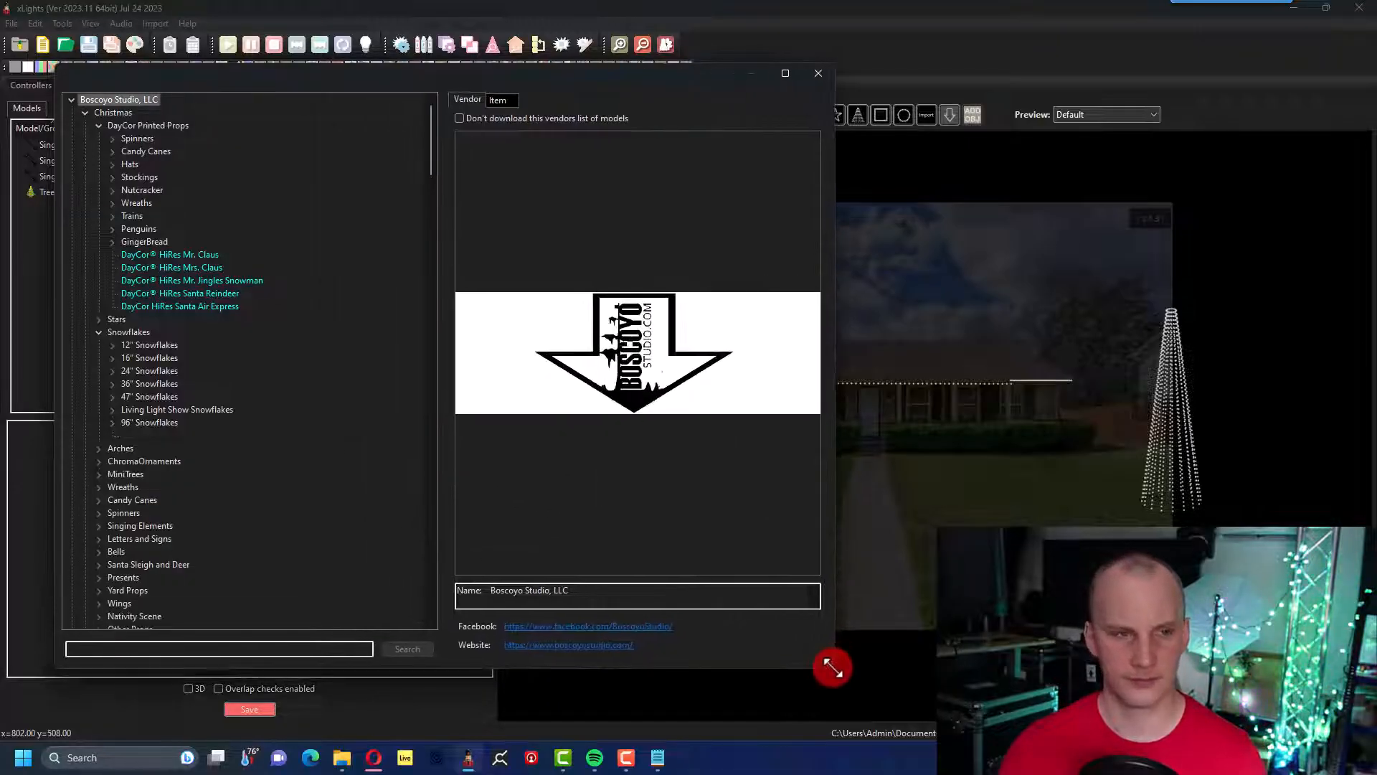
{"action": "scroll", "coordinate": [380, 295], "scroll_direction": "down", "scroll_amount": 4}
{"action": "scroll", "coordinate": [380, 296], "scroll_direction": "down", "scroll_amount": 20}
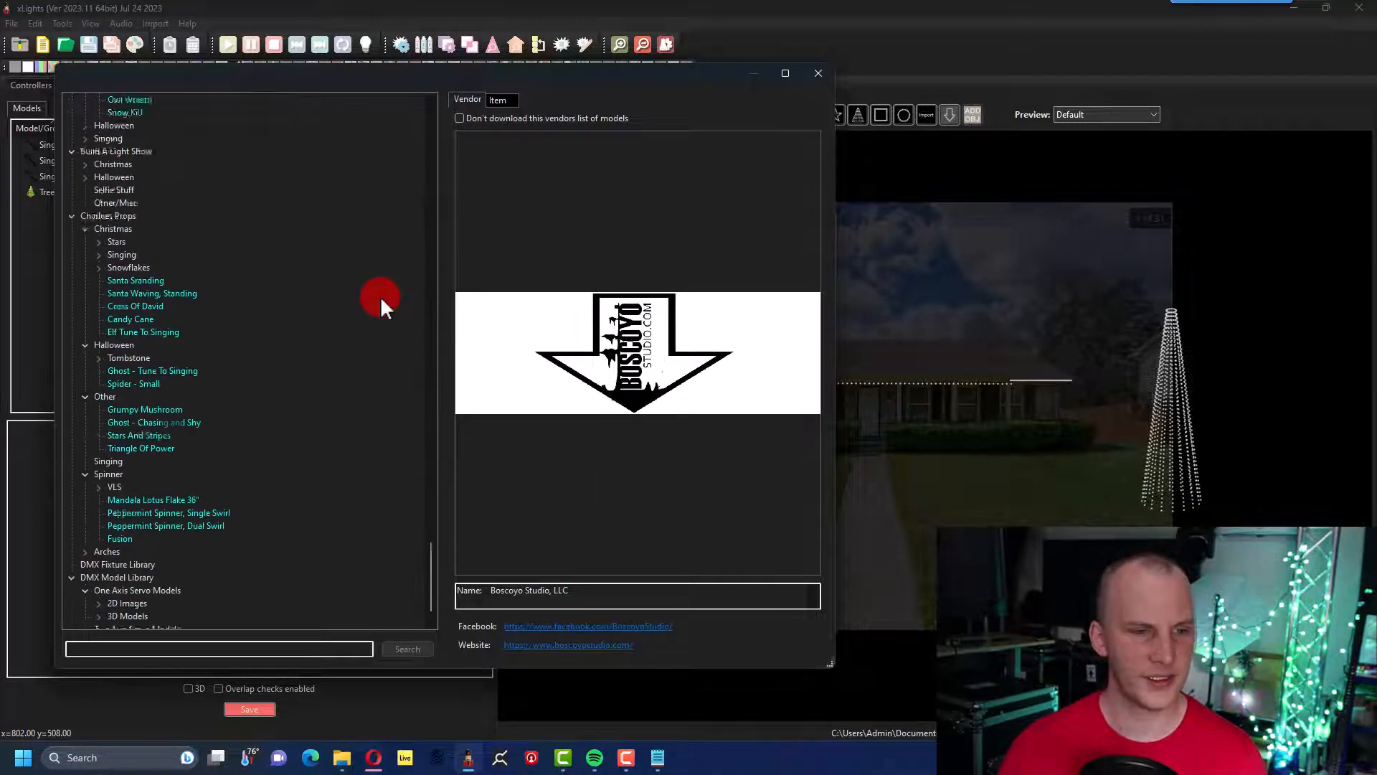
{"action": "scroll", "coordinate": [380, 295], "scroll_direction": "up", "scroll_amount": 20}
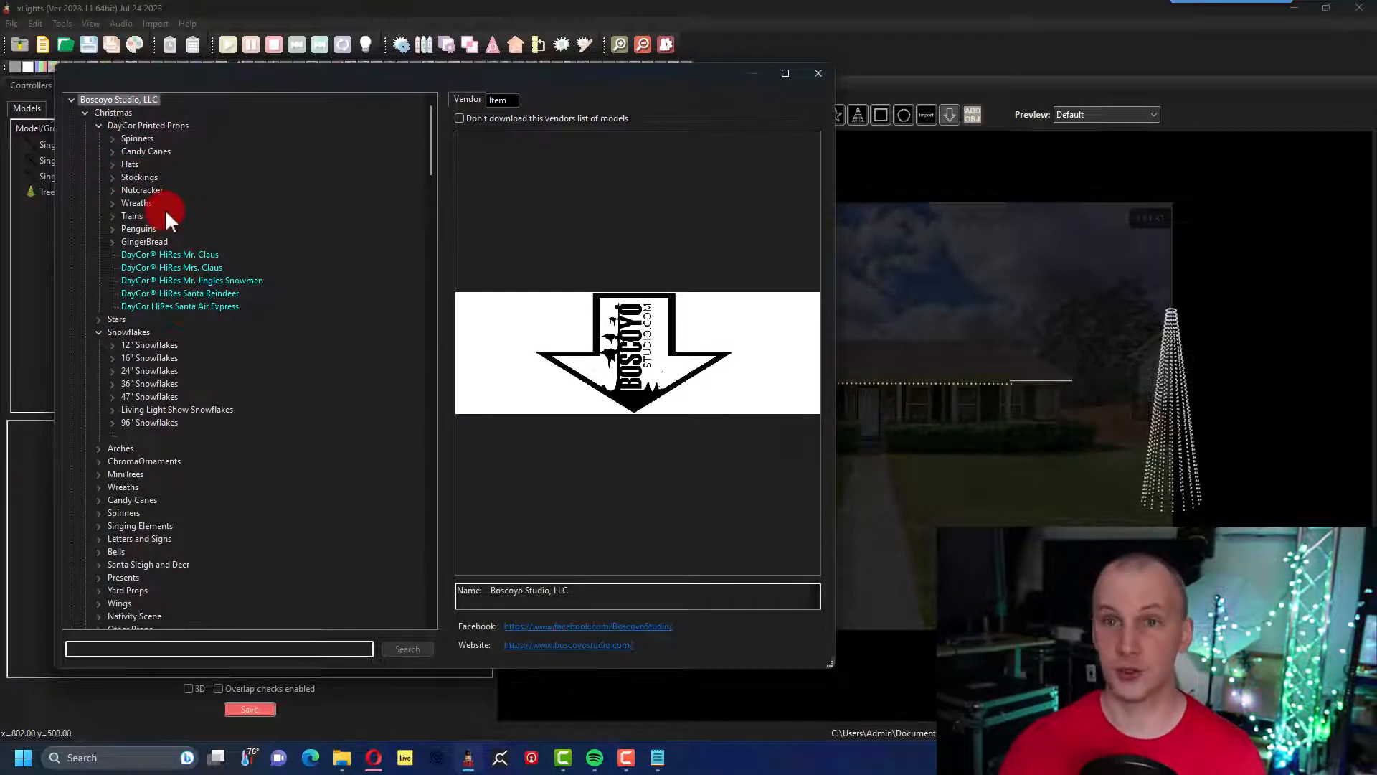
Compare the Boscoyo Studio DayCor Pixel Spinners and insert the 22" one into the layout.
{"action": "left_click", "coordinate": [109, 136]}
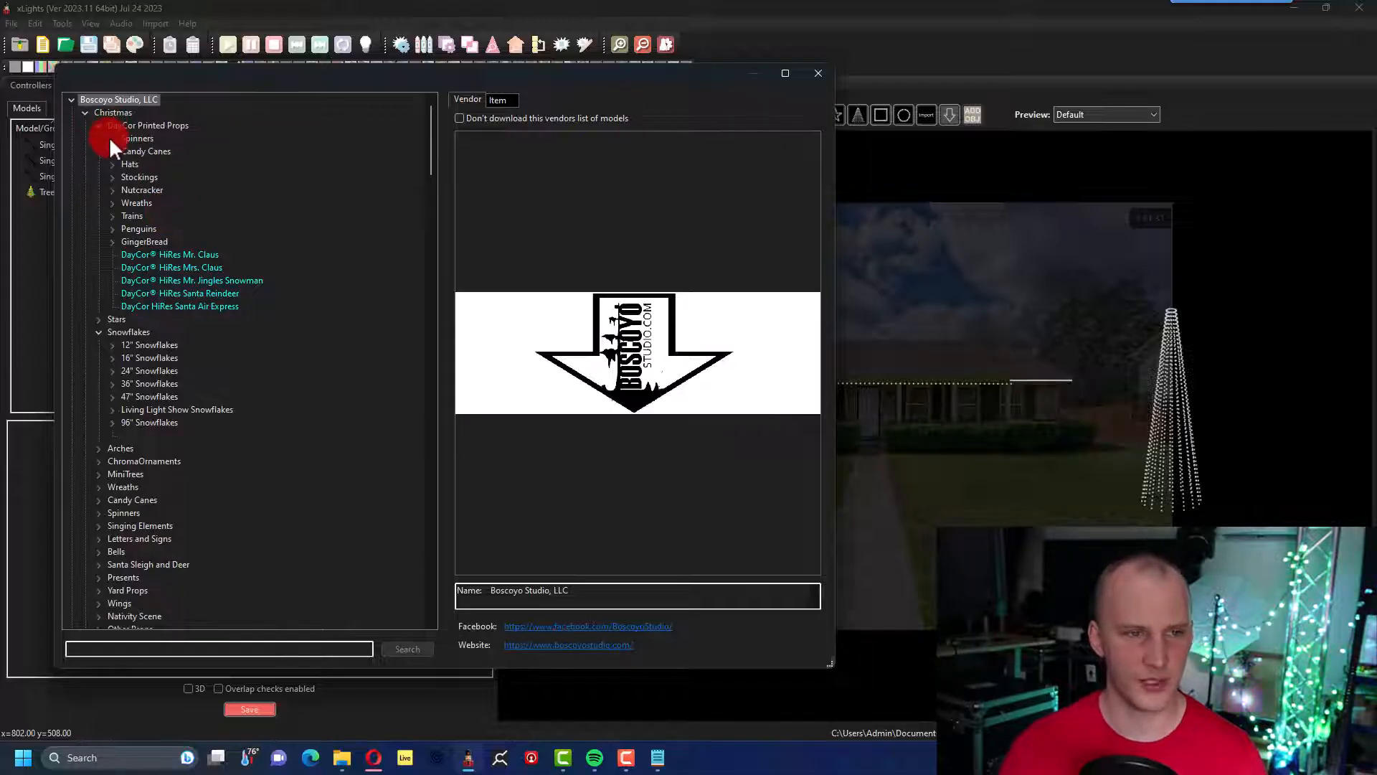
{"action": "left_click", "coordinate": [145, 151]}
{"action": "left_click", "coordinate": [165, 165]}
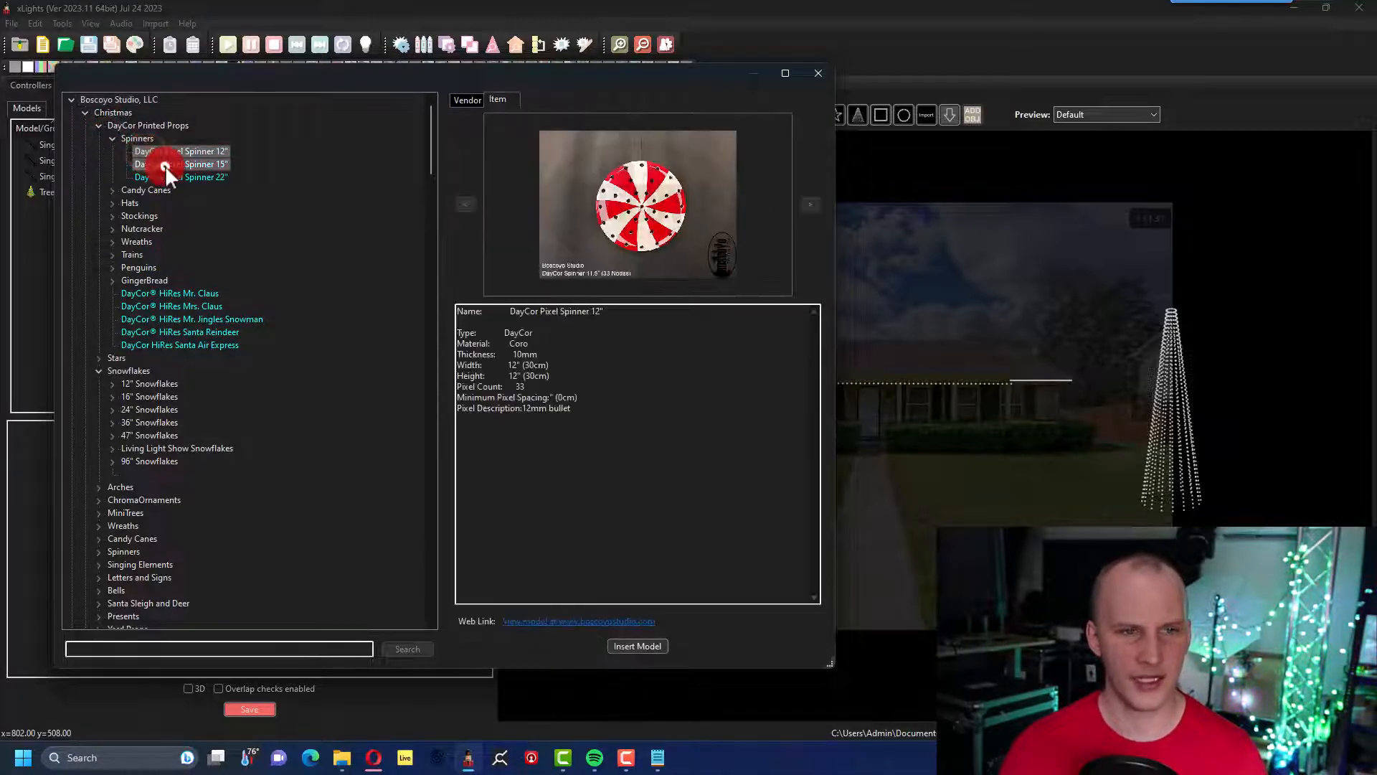
{"action": "left_click", "coordinate": [166, 173]}
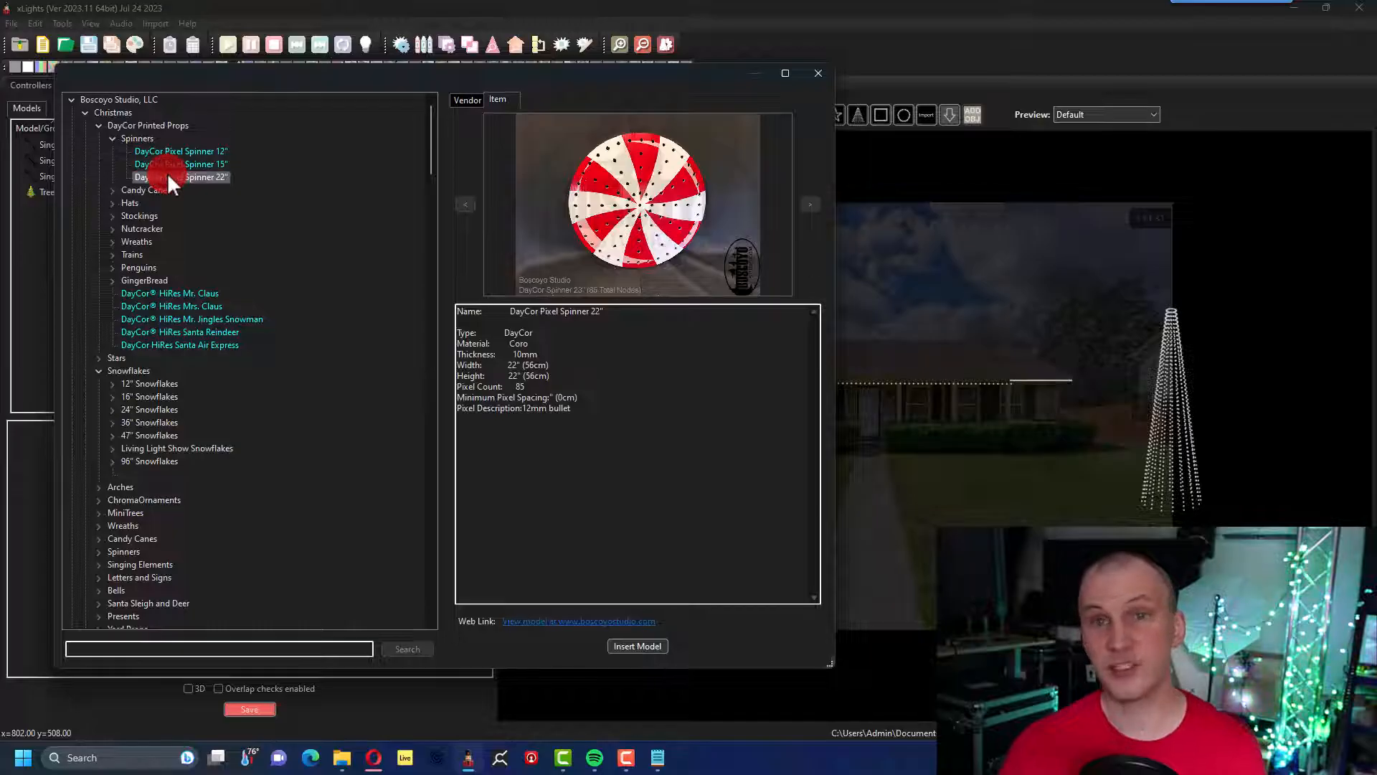
{"action": "left_click", "coordinate": [640, 567]}
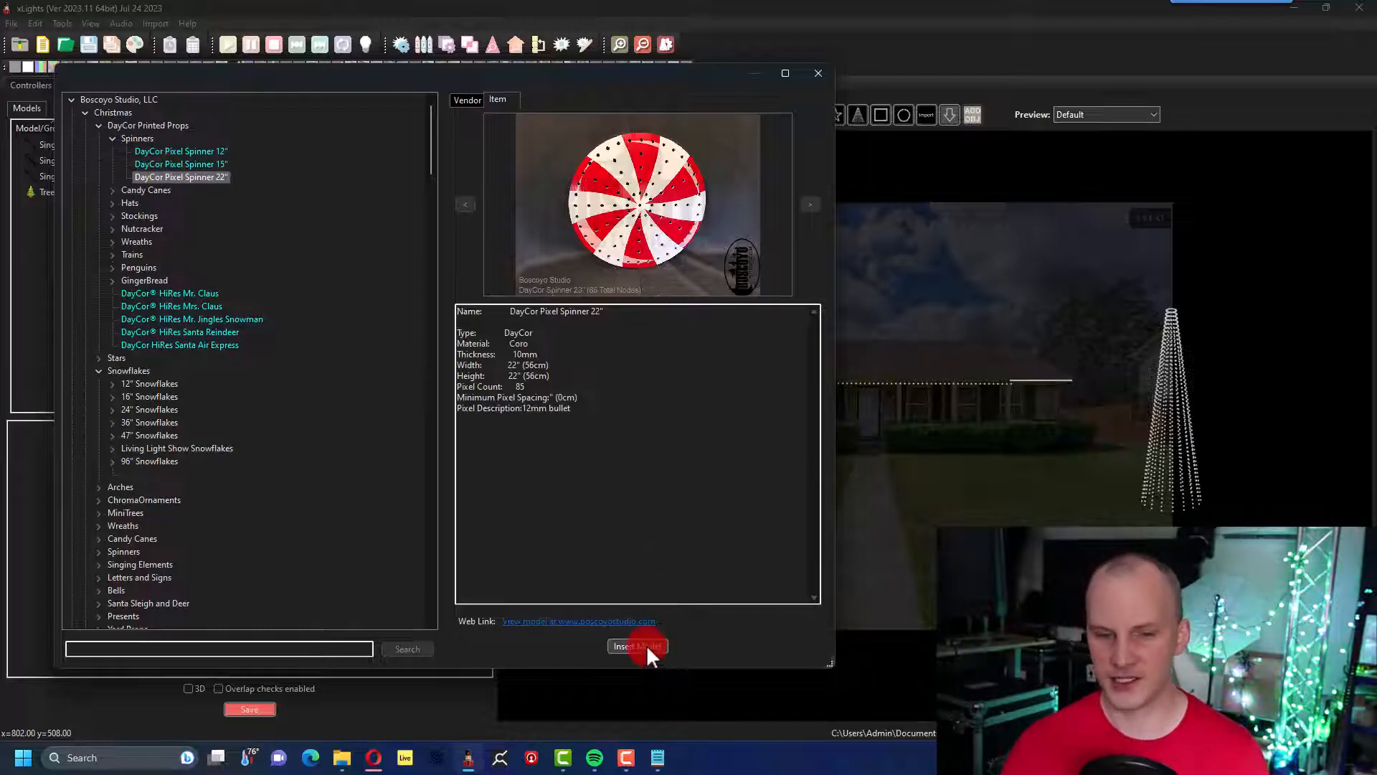
{"action": "left_click", "coordinate": [1036, 263]}
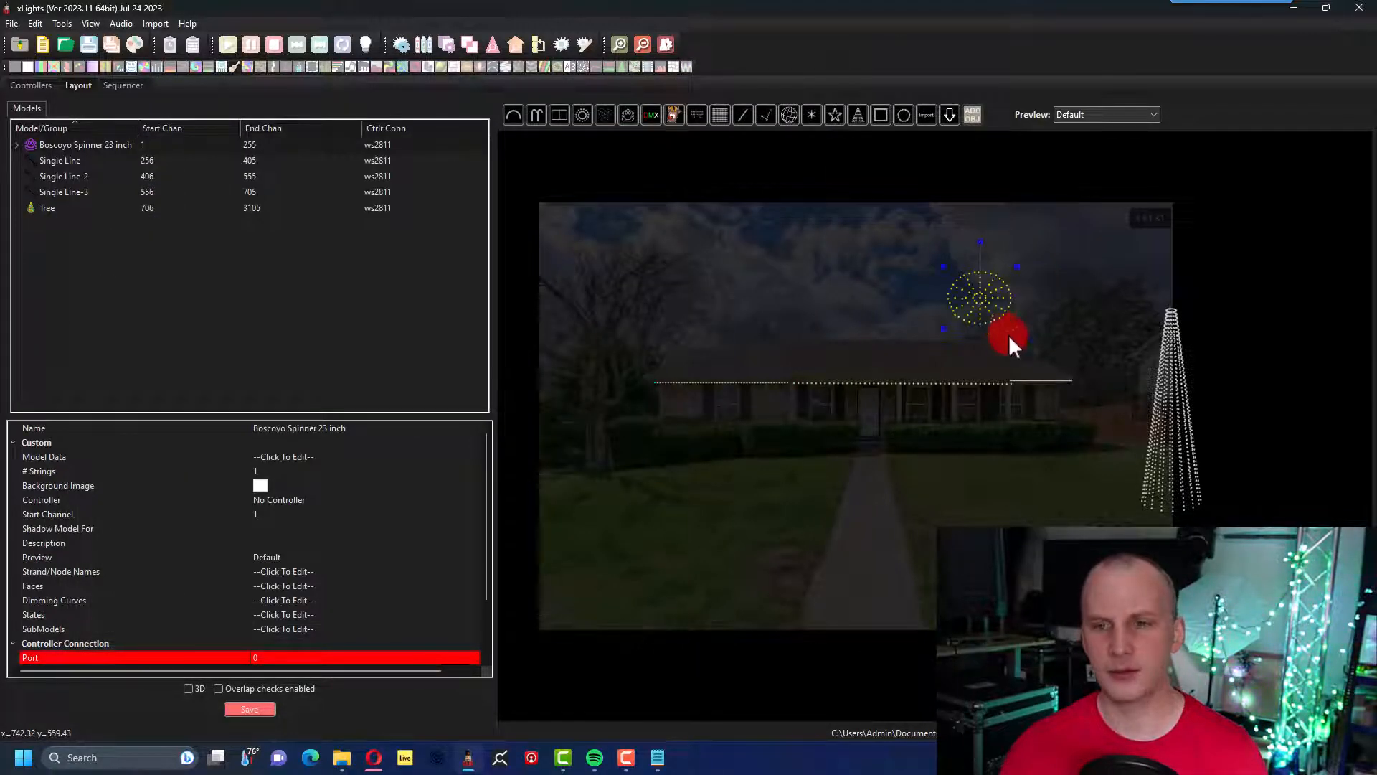
Shrink the spinner and move it in front of the bushes left of the walkway.
{"action": "left_click_drag", "start_coordinate": [1017, 329], "coordinate": [1011, 332]}
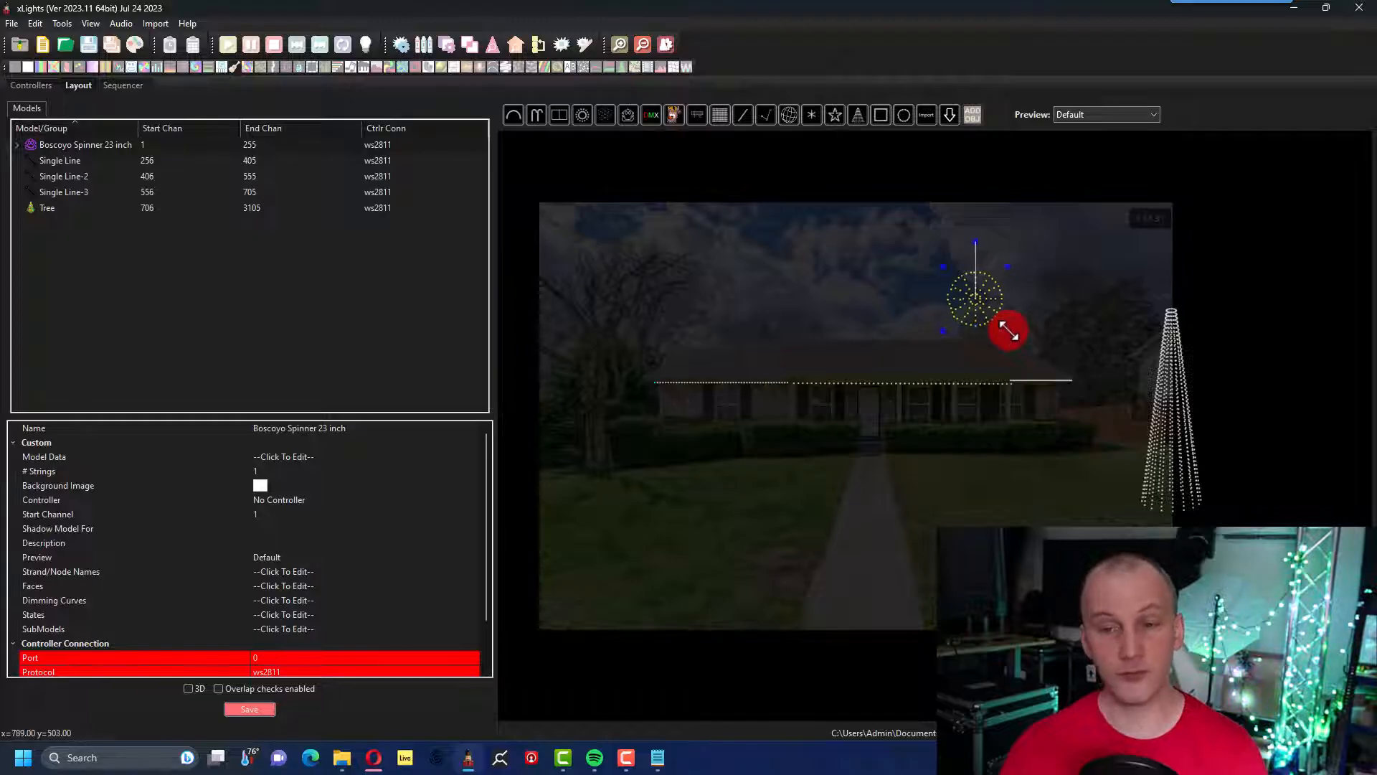
{"action": "left_click", "coordinate": [1007, 328]}
{"action": "left_click", "coordinate": [985, 303]}
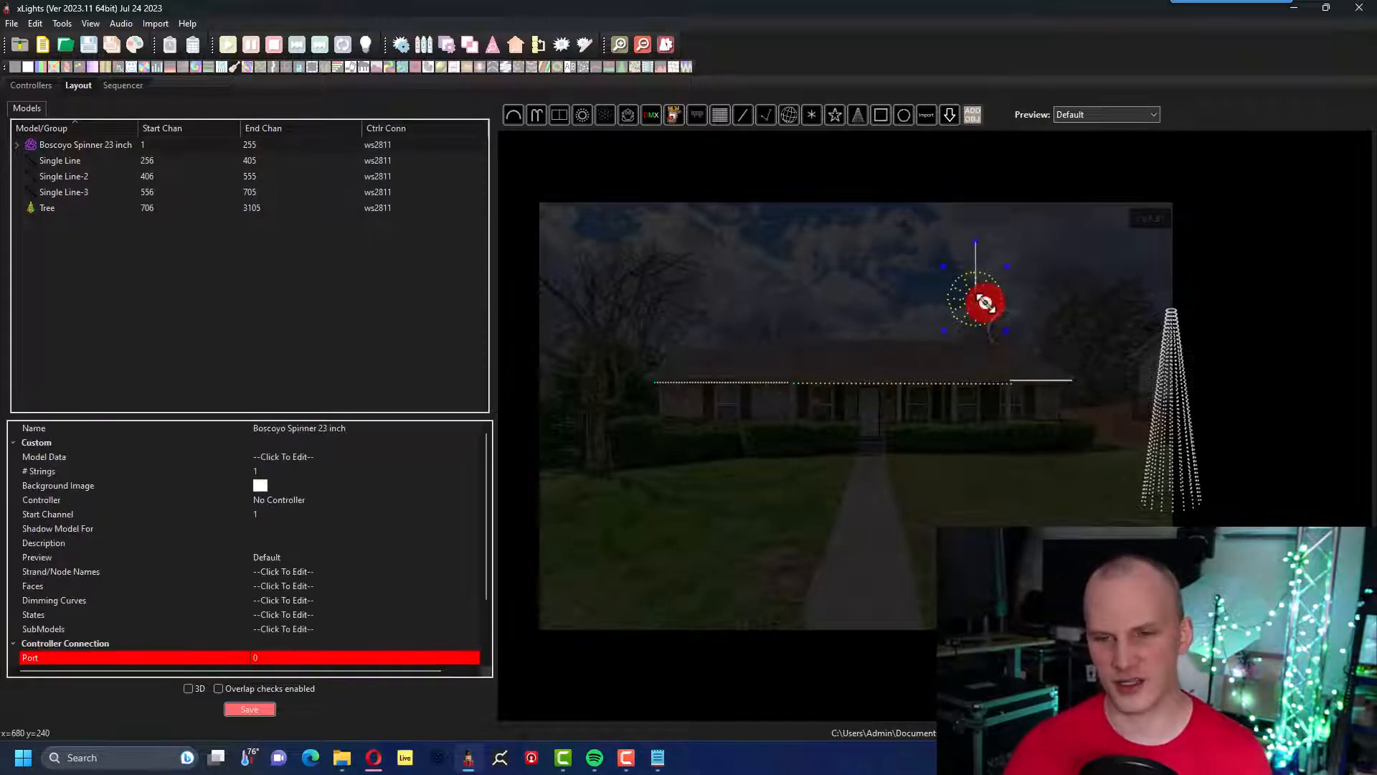
{"action": "left_click_drag", "start_coordinate": [1009, 331], "coordinate": [904, 430]}
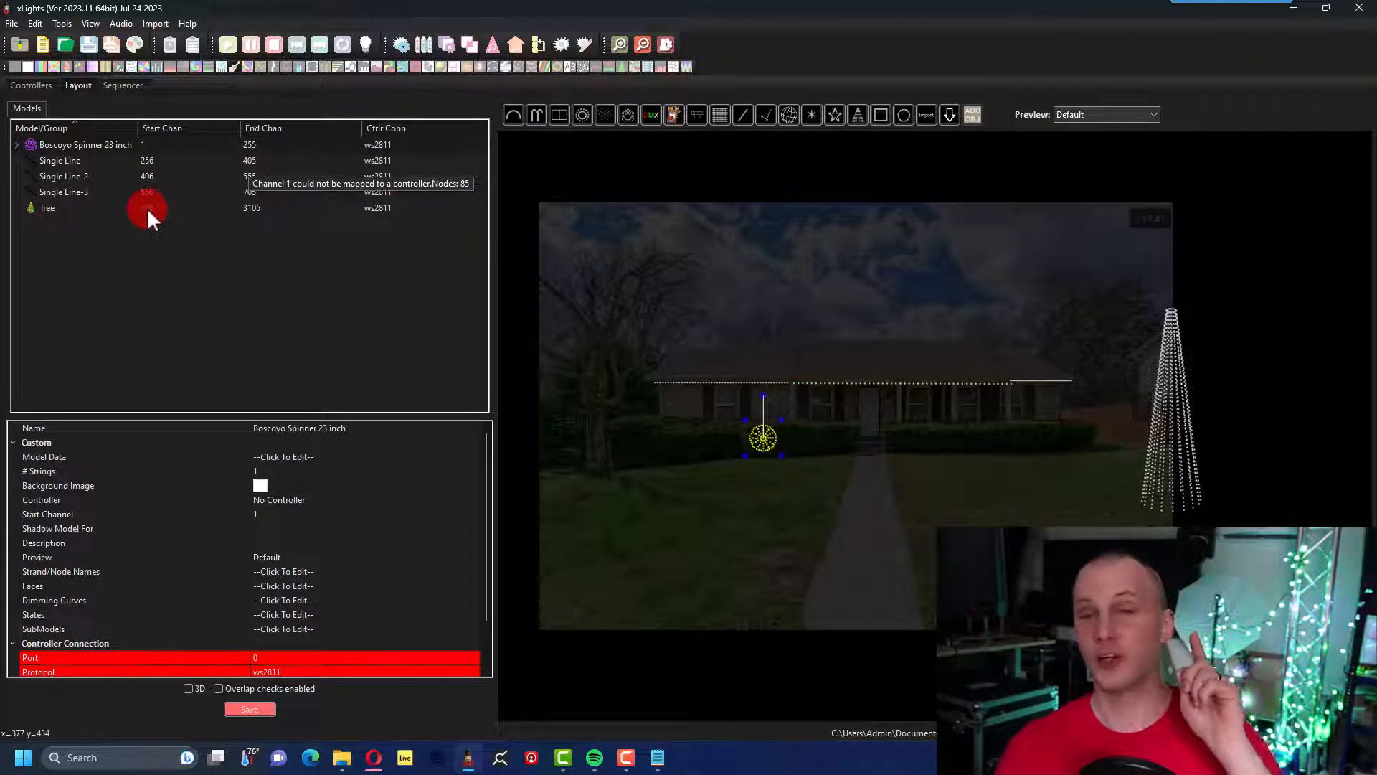
Examine the properties of the three roofline Single Line models and the spinner by selecting each in turn.
{"action": "left_click", "coordinate": [76, 159]}
{"action": "left_click", "coordinate": [83, 182]}
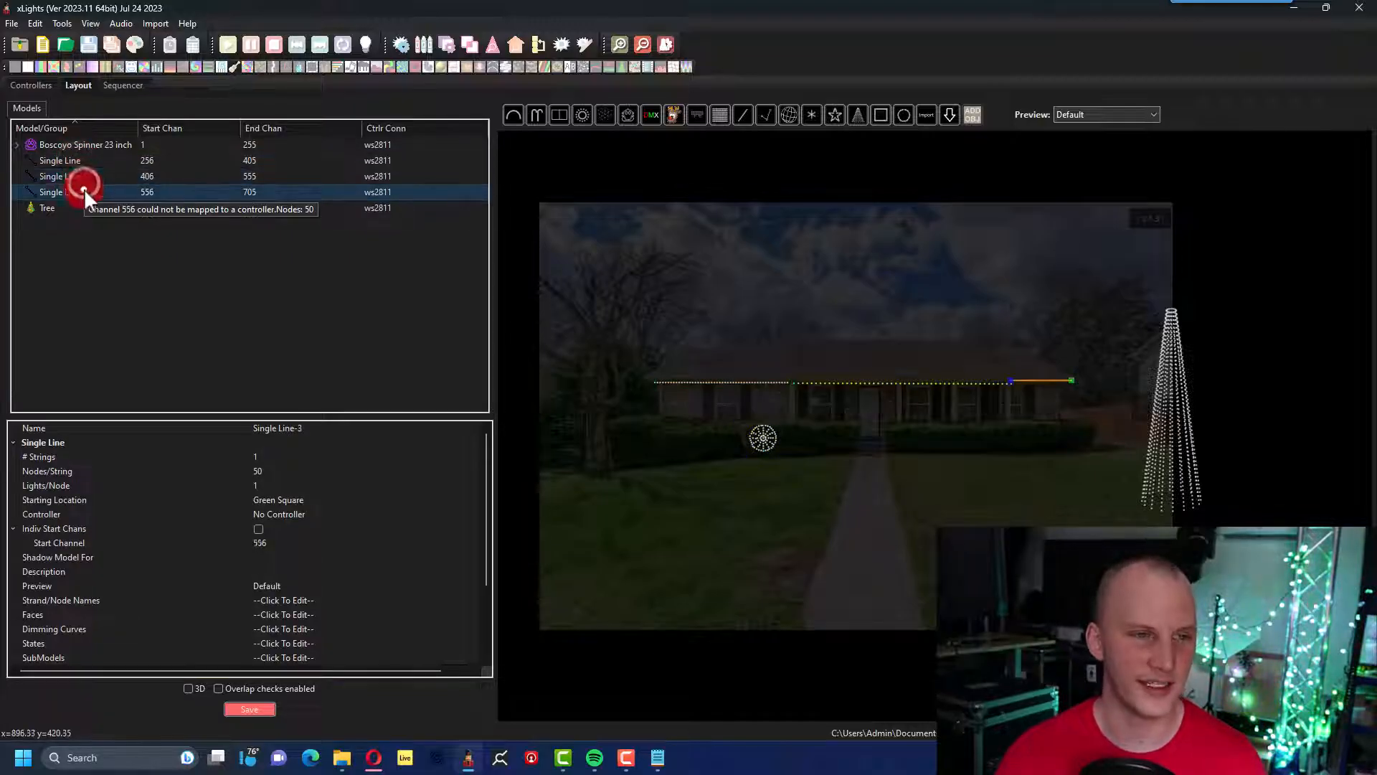
{"action": "left_click", "coordinate": [69, 160]}
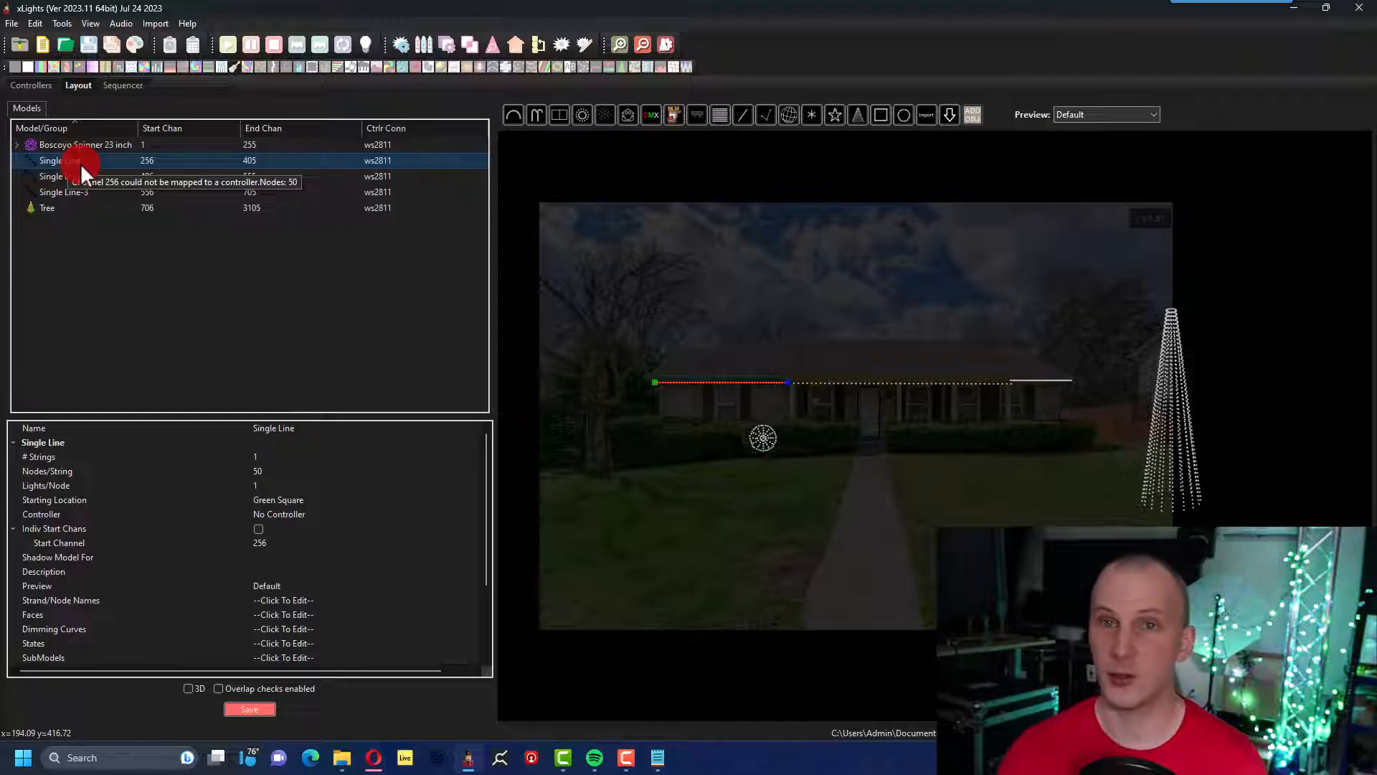
{"action": "left_click", "coordinate": [76, 172]}
{"action": "left_click", "coordinate": [71, 192]}
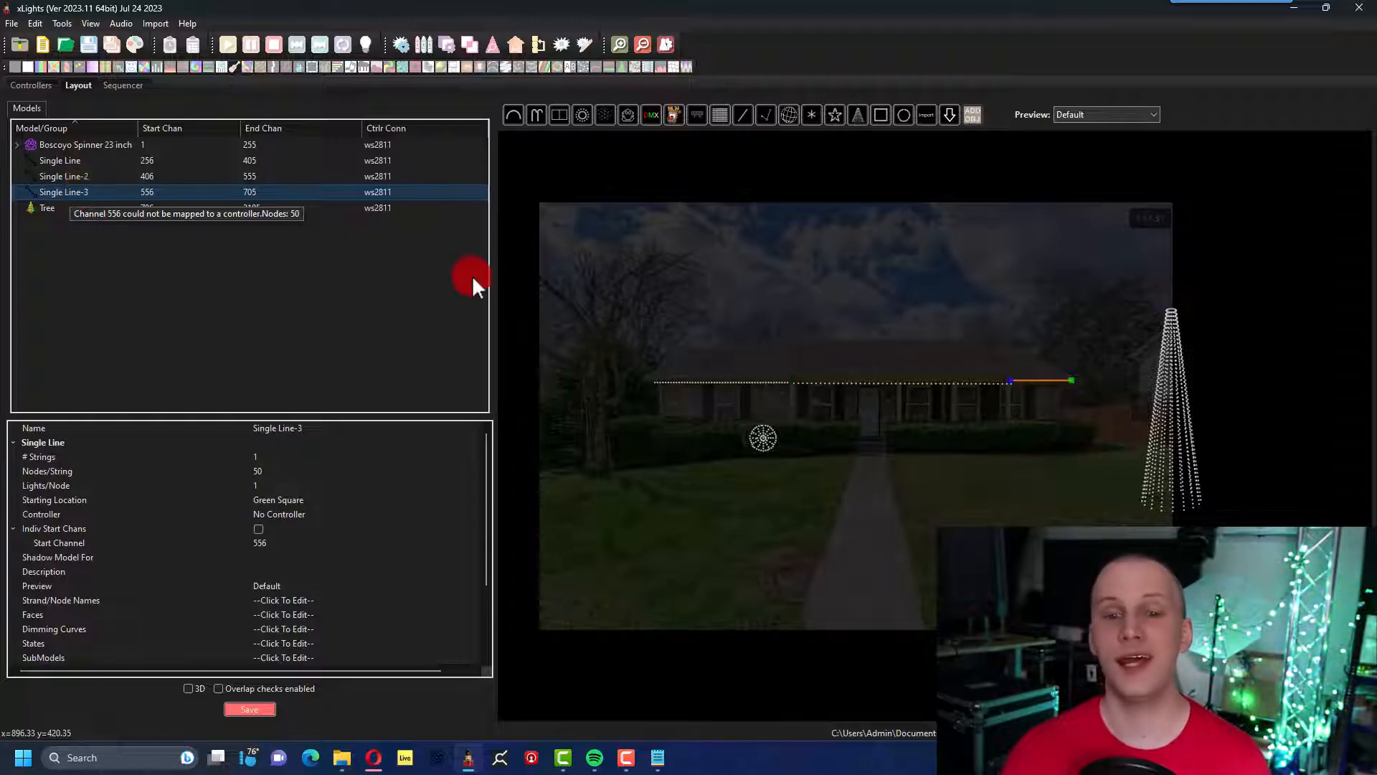
{"action": "left_click", "coordinate": [764, 439]}
{"action": "left_click", "coordinate": [247, 470]}
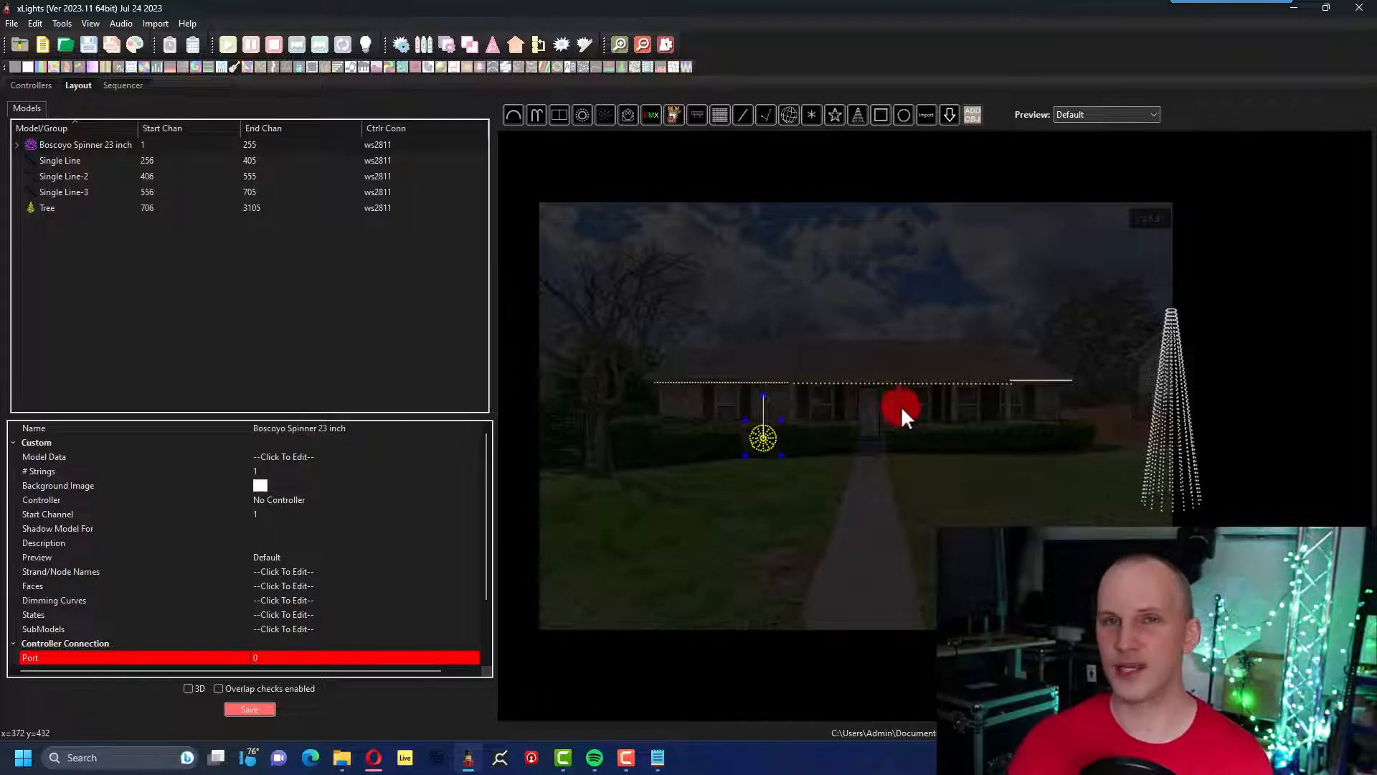
Duplicate the Boscoyo spinner and place the copy directly beside the original, on the side nearer the walkway.
{"action": "scroll", "coordinate": [472, 445], "scroll_direction": "down", "scroll_amount": 2}
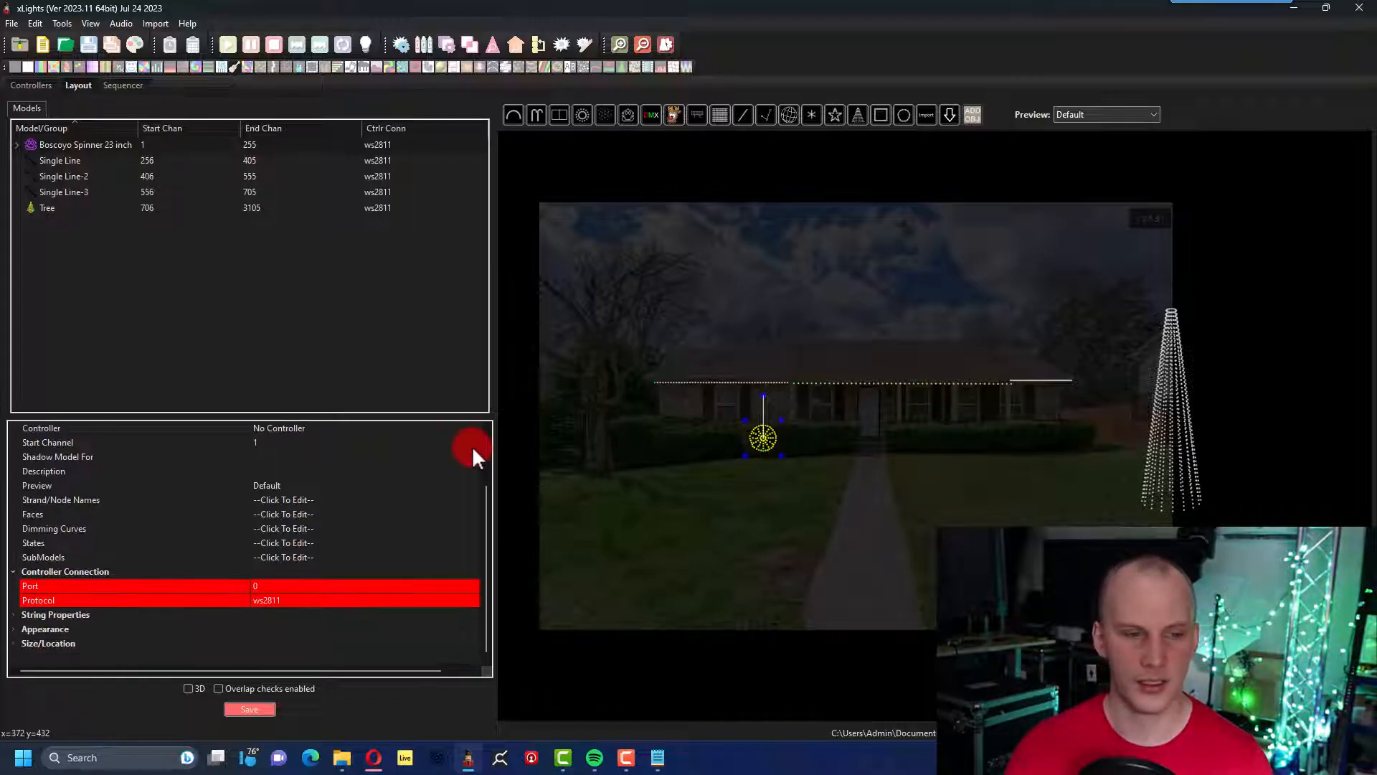
{"action": "scroll", "coordinate": [472, 445], "scroll_direction": "up", "scroll_amount": 2}
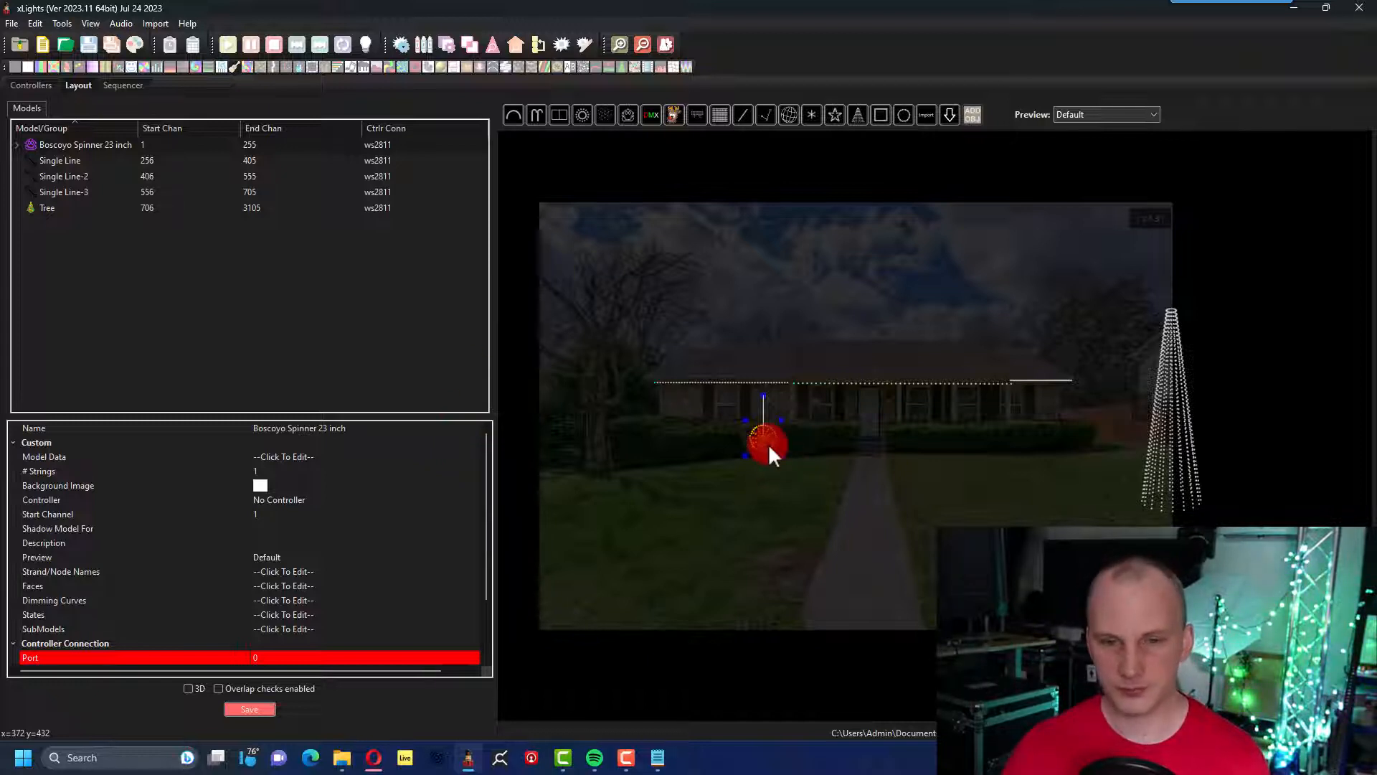
{"action": "key", "text": "ctrl+v"}
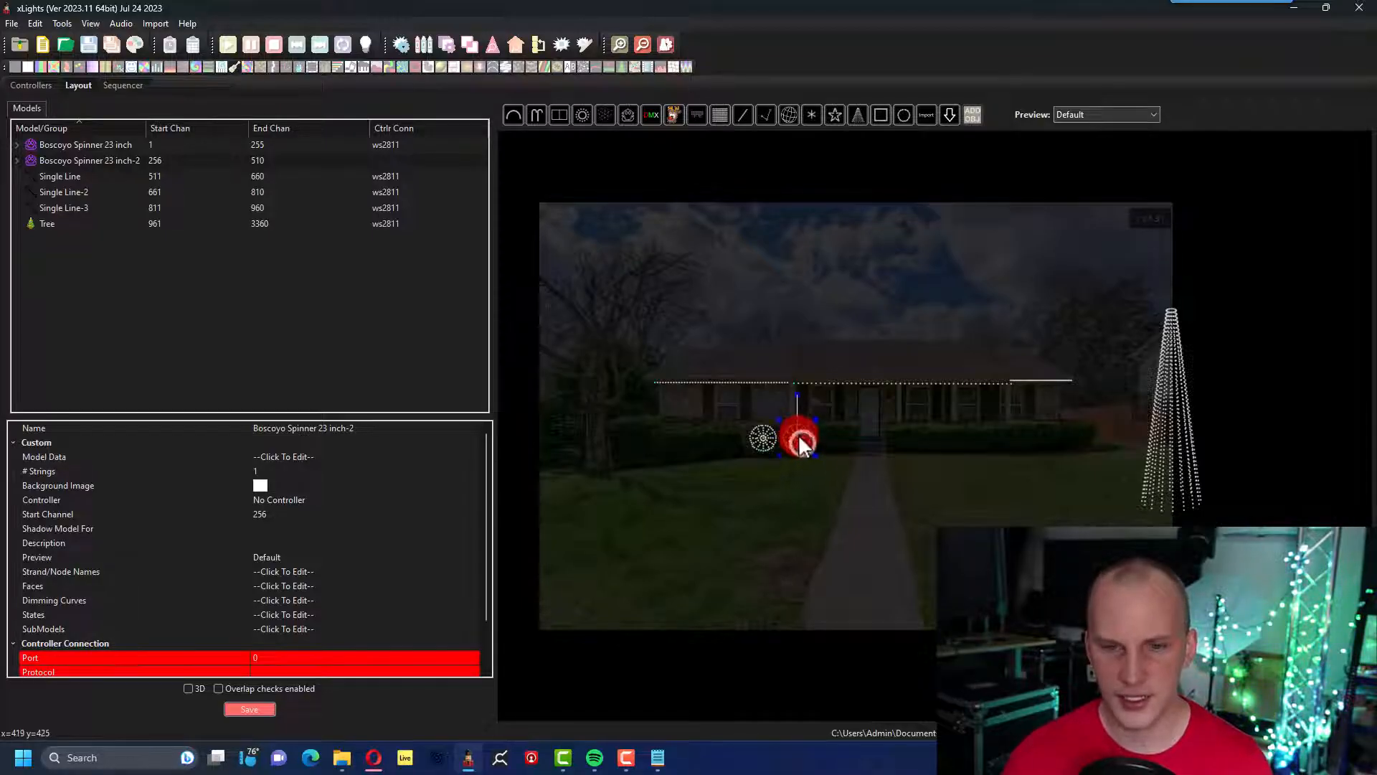
{"action": "left_click", "coordinate": [797, 438]}
Rename the original spinner "Boscoyo Spinner 23 inch-1" and widen the model list's name column to fit.
{"action": "left_click", "coordinate": [123, 142]}
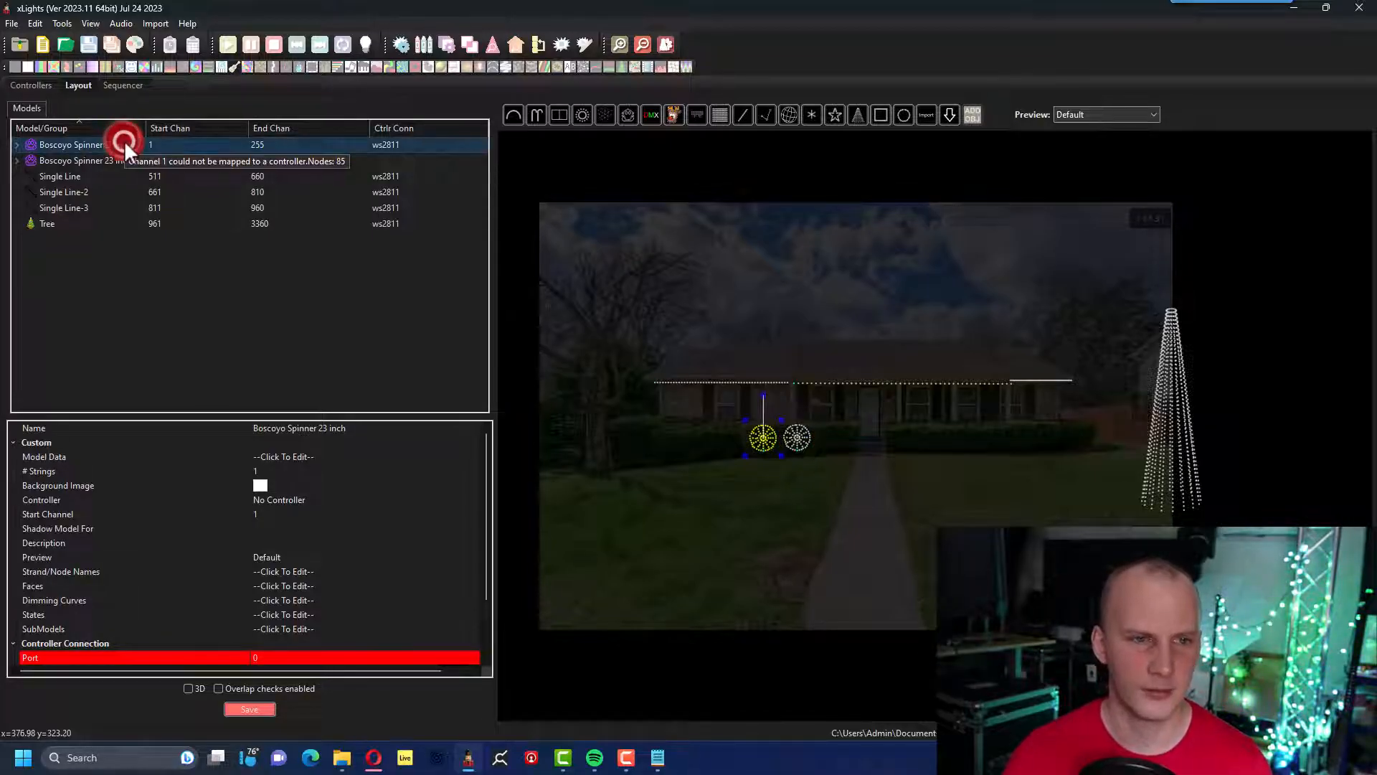
{"action": "left_click", "coordinate": [279, 428]}
{"action": "left_click", "coordinate": [357, 426]}
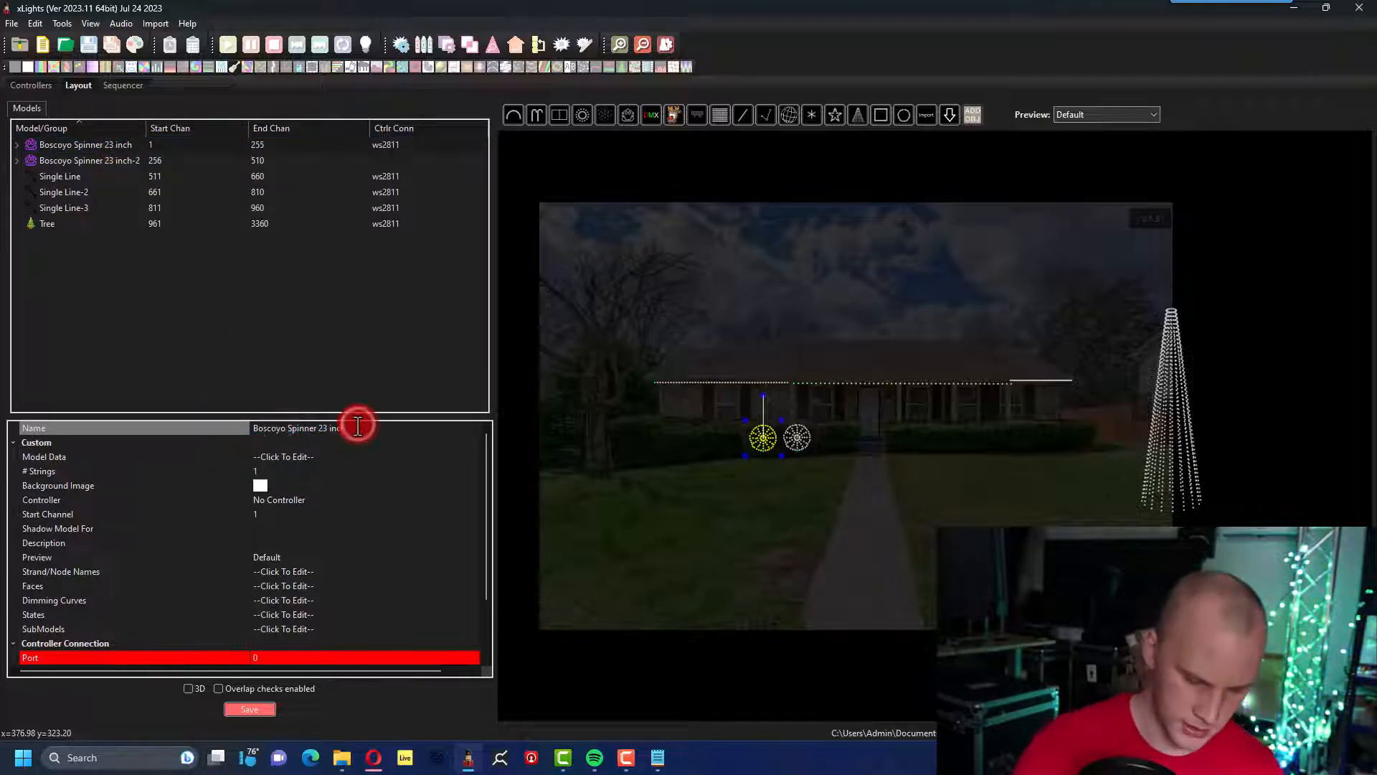
{"action": "type", "text": "-1"}
{"action": "key", "text": "Return"}
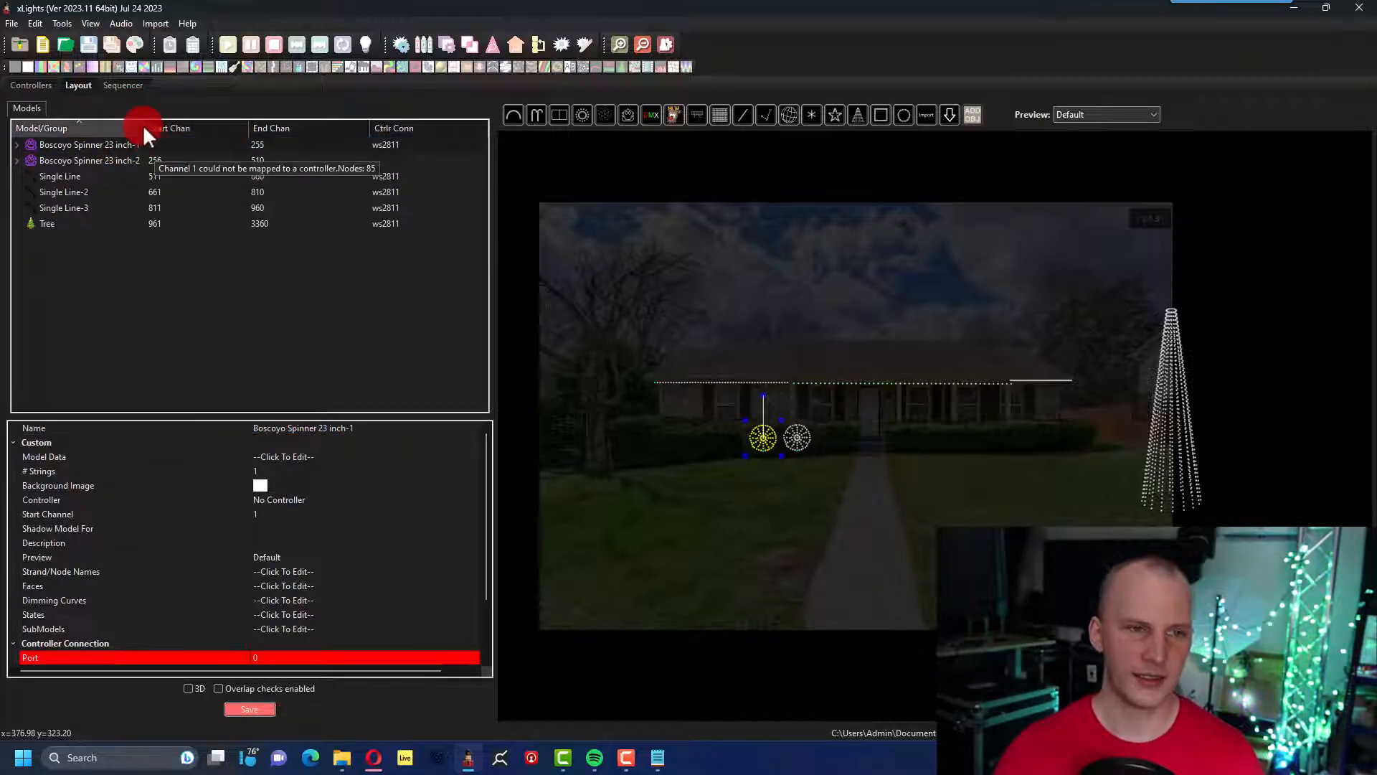
{"action": "left_click_drag", "start_coordinate": [143, 126], "coordinate": [158, 126]}
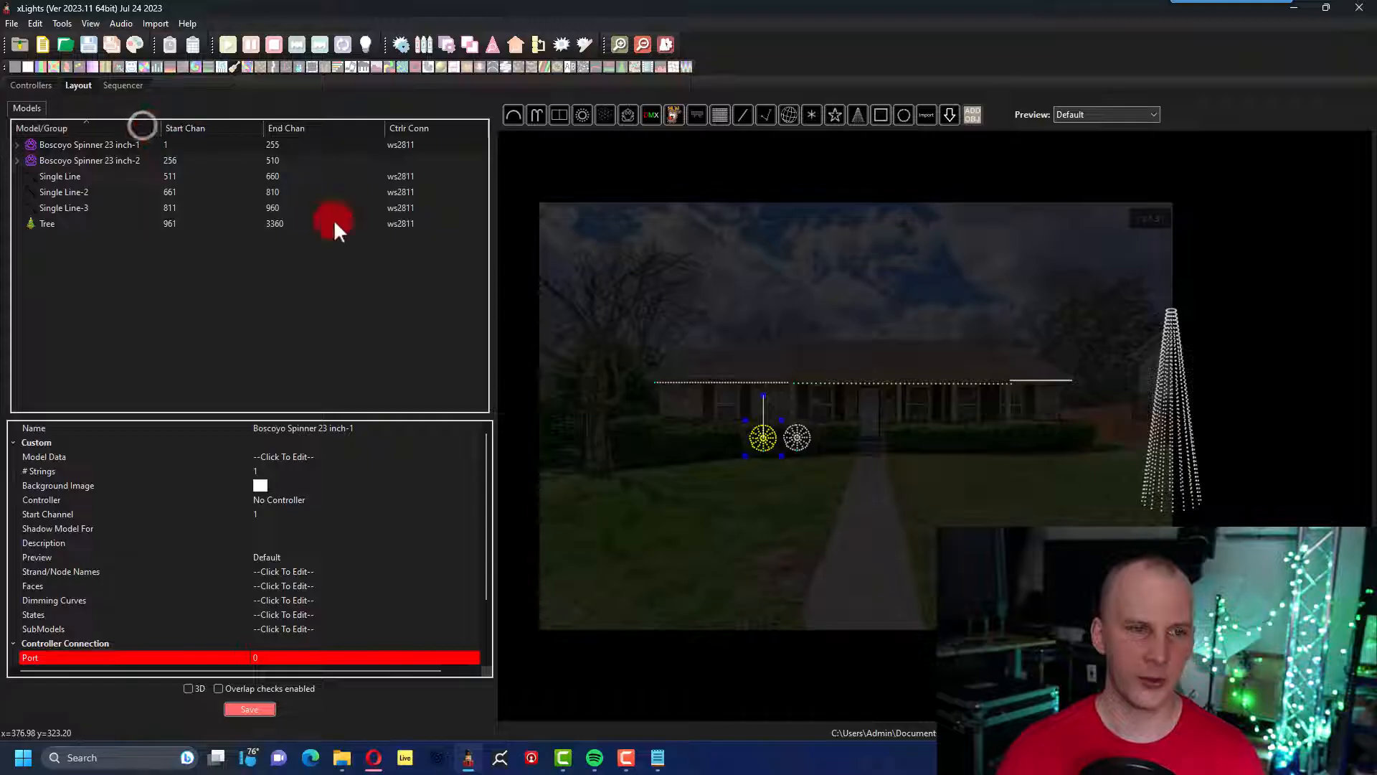
Add two more copies of the spinner and place them side by side in front of the bushes right of the walkway.
{"action": "left_click_drag", "start_coordinate": [792, 438], "coordinate": [941, 434]}
{"action": "key", "text": "ctrl+v"}
{"action": "key", "text": "ctrl+v"}
Try to select the two spinners left of the walkway together and move them as a pair.
{"action": "left_click", "coordinate": [799, 437]}
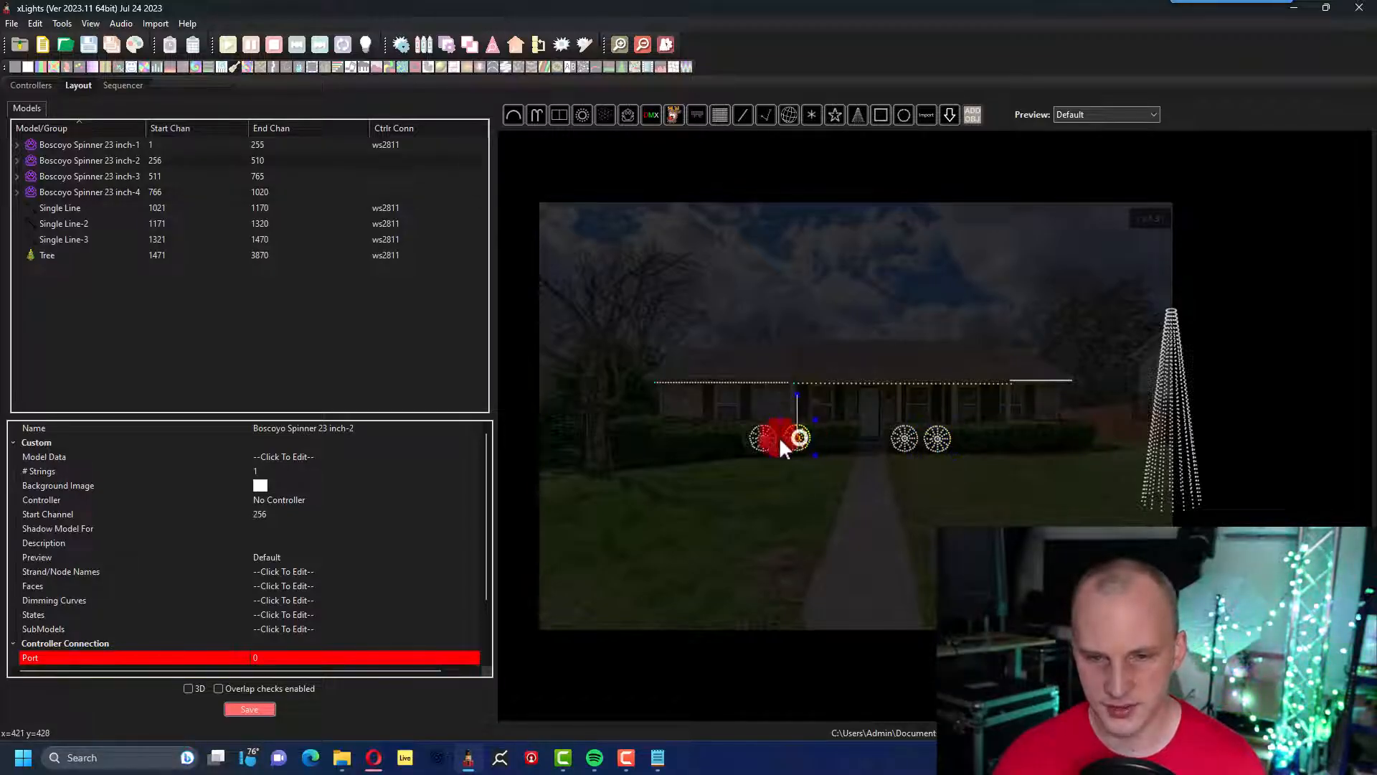
{"action": "left_click", "coordinate": [763, 437]}
{"action": "left_click", "coordinate": [763, 435]}
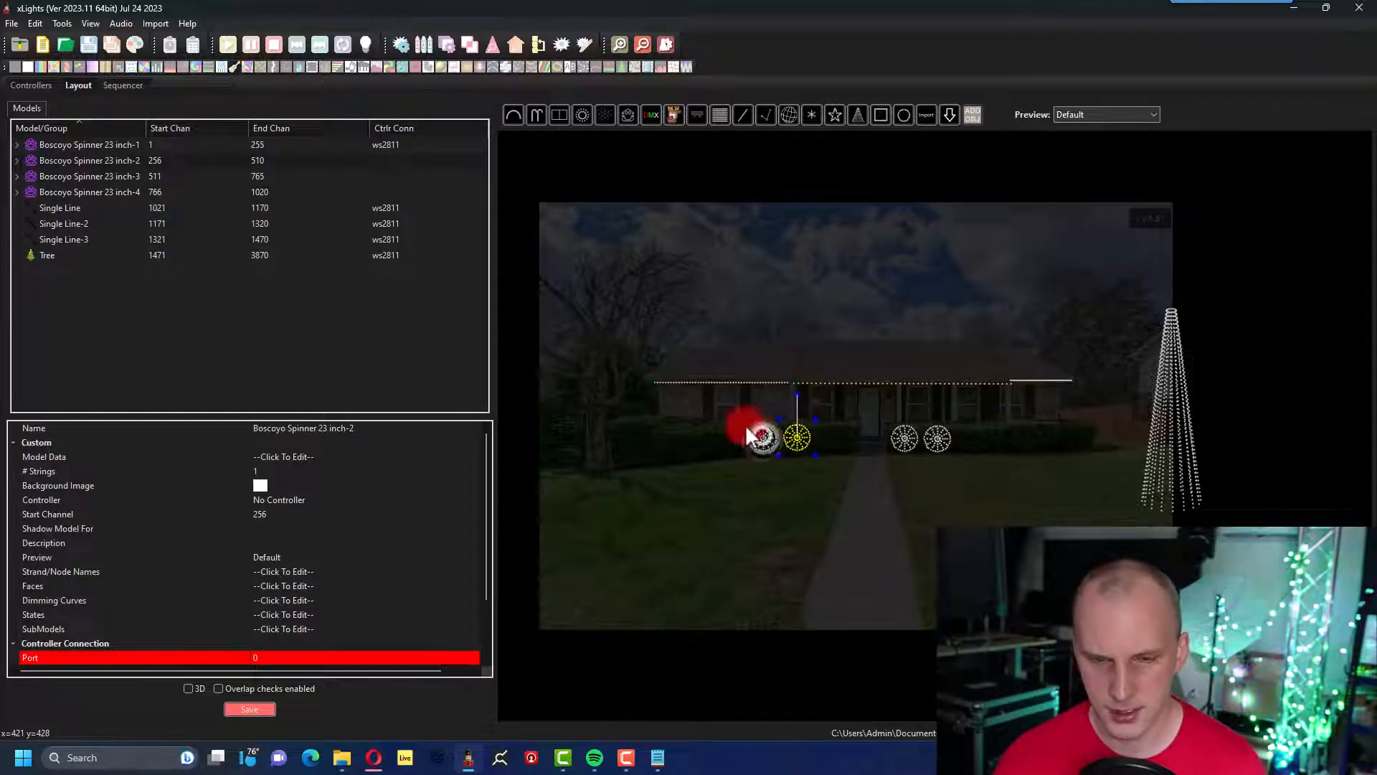
{"action": "left_click", "coordinate": [78, 143]}
{"action": "left_click", "coordinate": [85, 160], "text": "ctrl"}
{"action": "scroll", "coordinate": [696, 463], "scroll_direction": "down", "scroll_amount": 1}
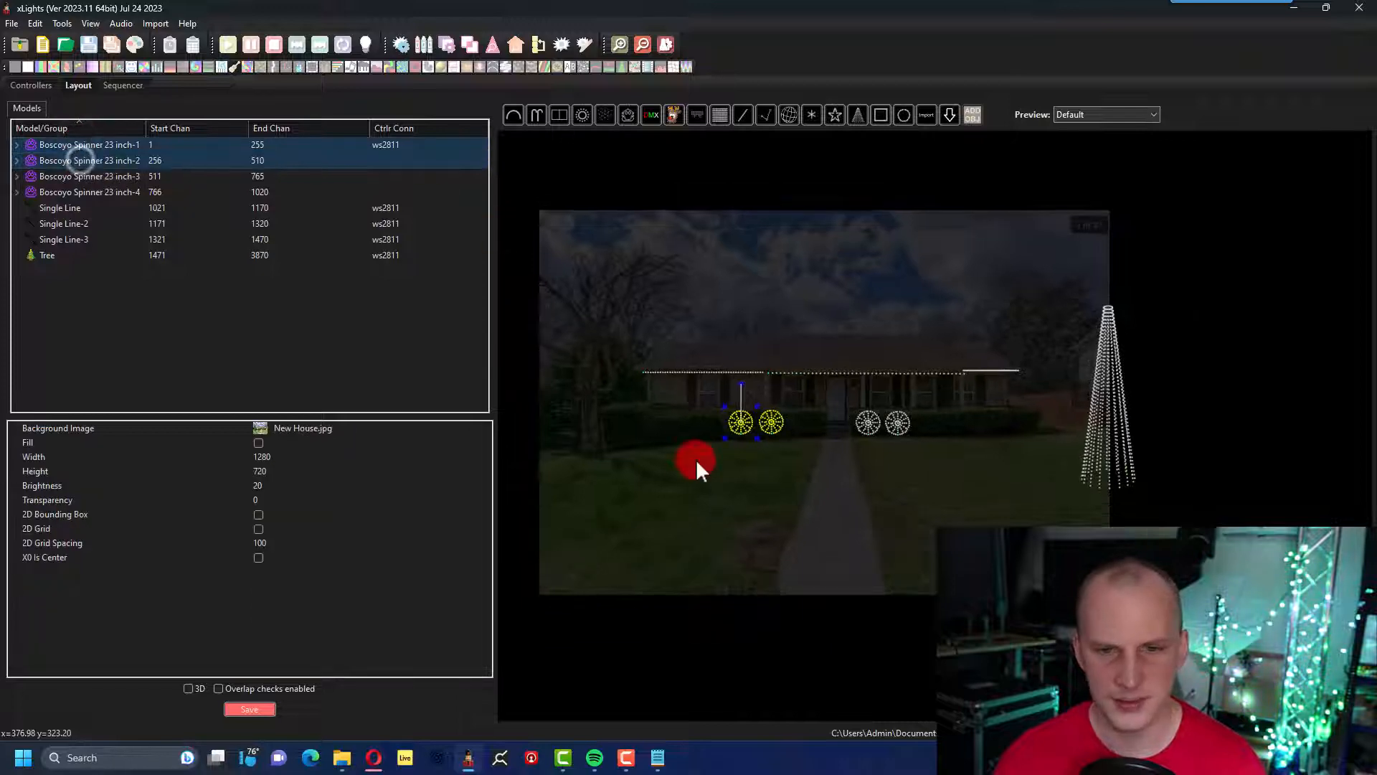
{"action": "left_click", "coordinate": [743, 427]}
{"action": "left_click", "coordinate": [759, 422]}
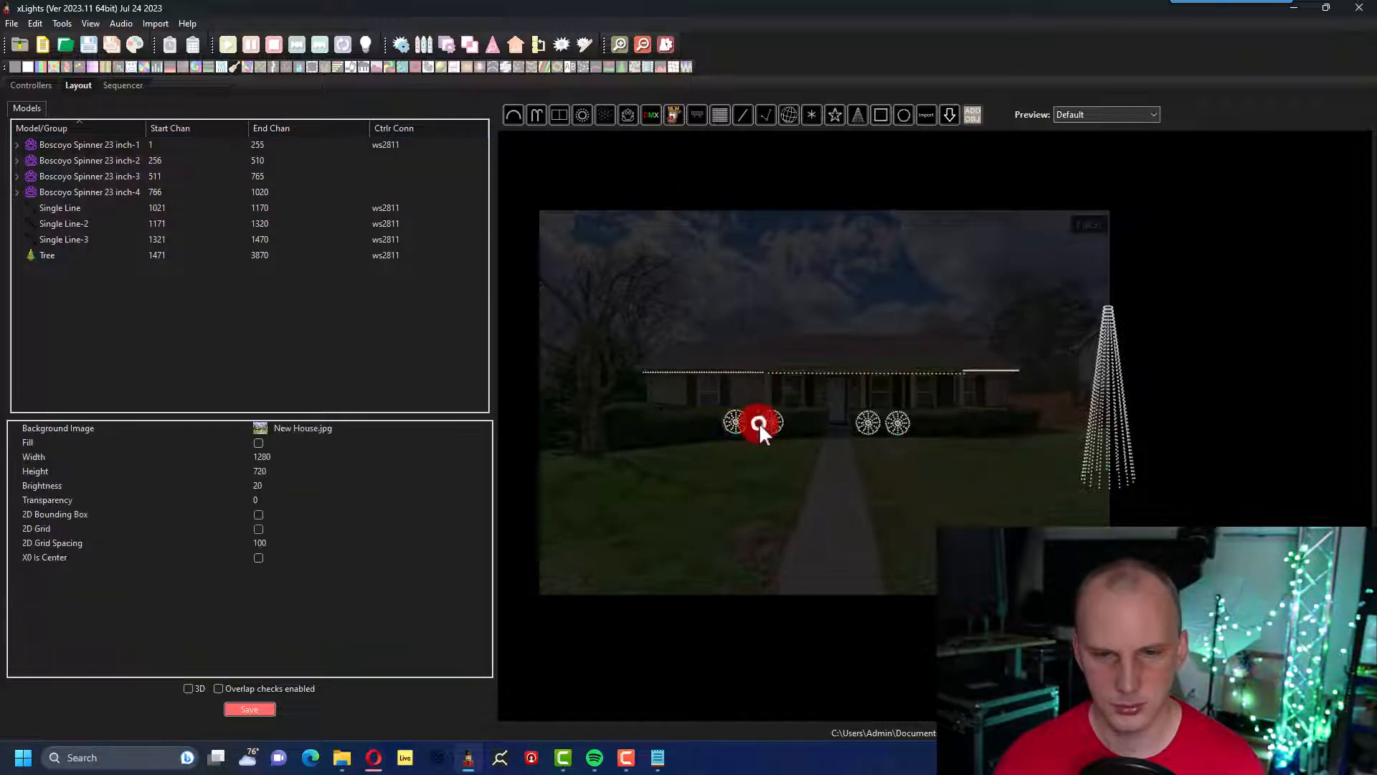
{"action": "scroll", "coordinate": [769, 421], "scroll_direction": "up", "scroll_amount": 4}
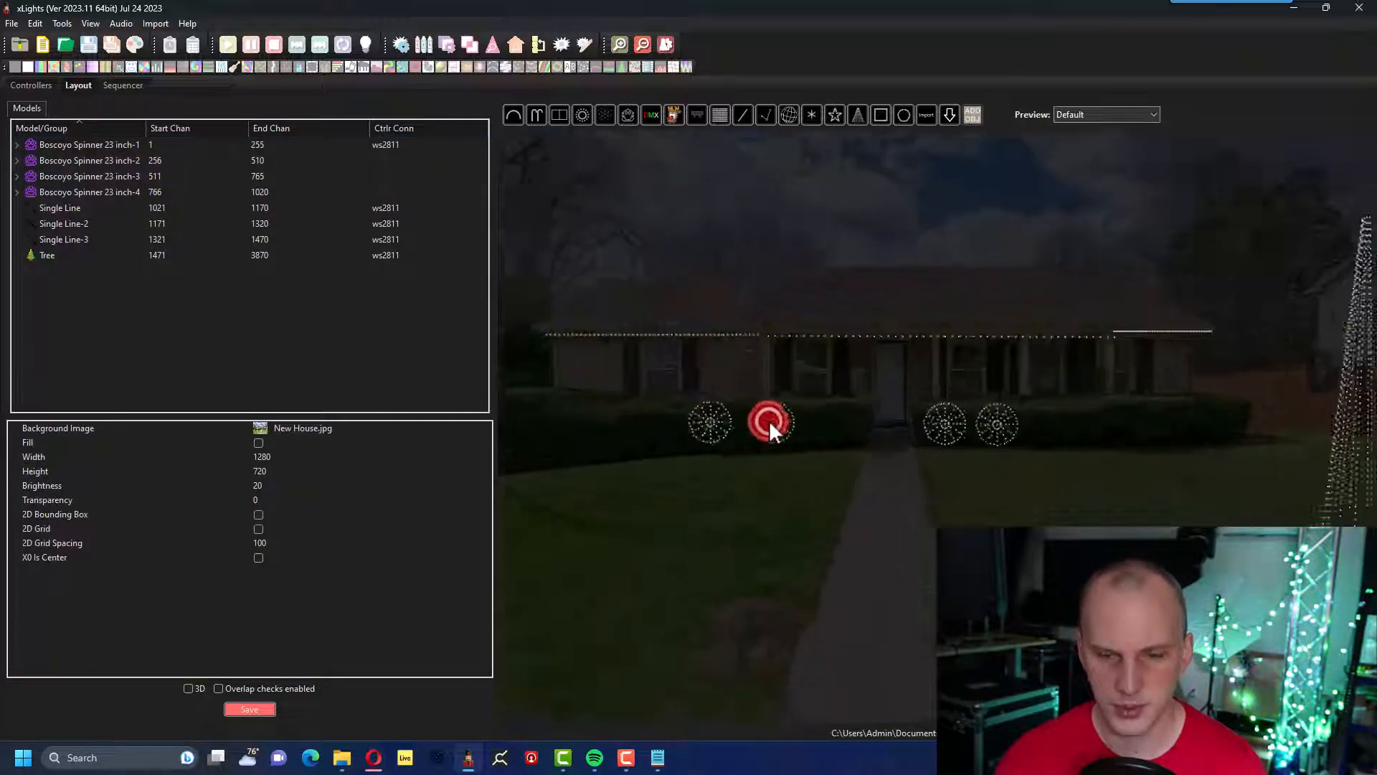
{"action": "left_click", "coordinate": [772, 423]}
{"action": "left_click", "coordinate": [699, 424]}
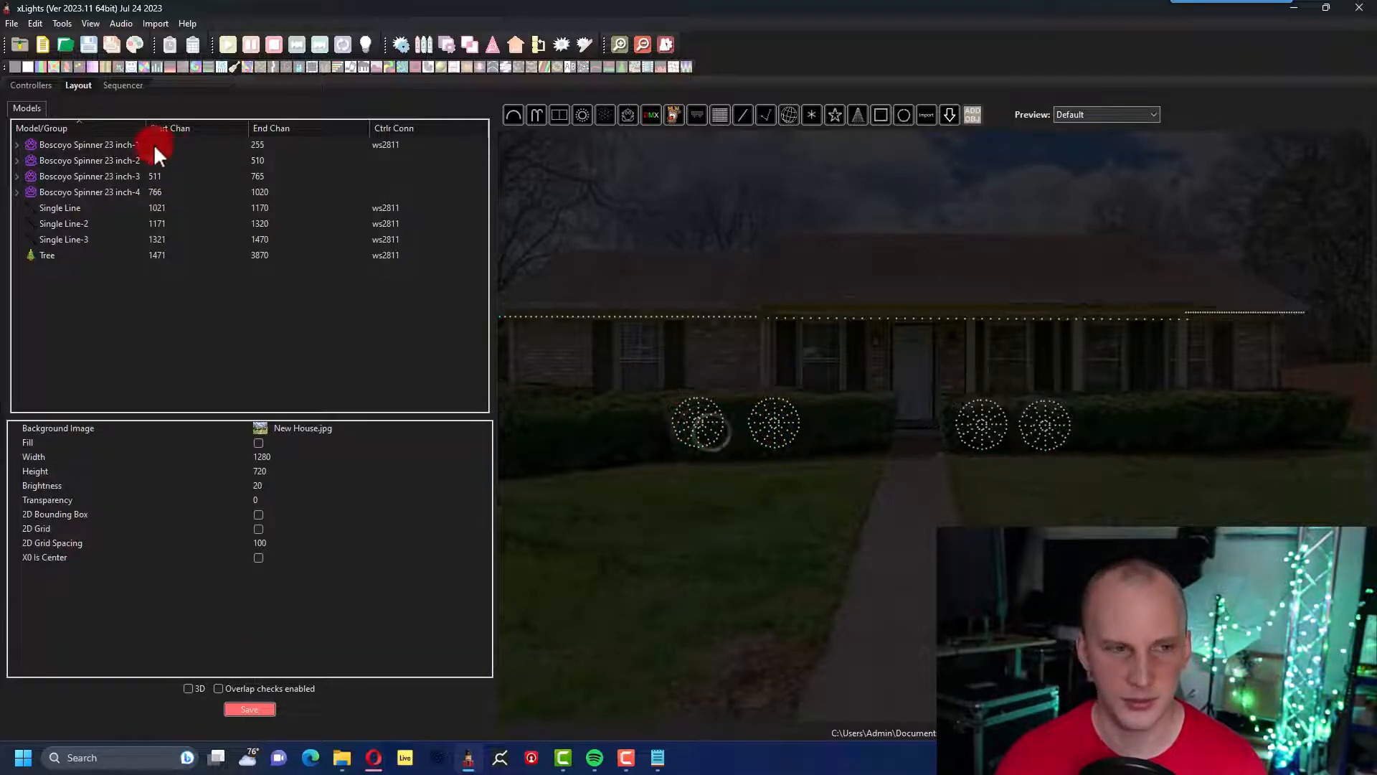
{"action": "left_click", "coordinate": [136, 143]}
{"action": "left_click", "coordinate": [137, 160], "text": "ctrl"}
{"action": "left_click", "coordinate": [693, 411]}
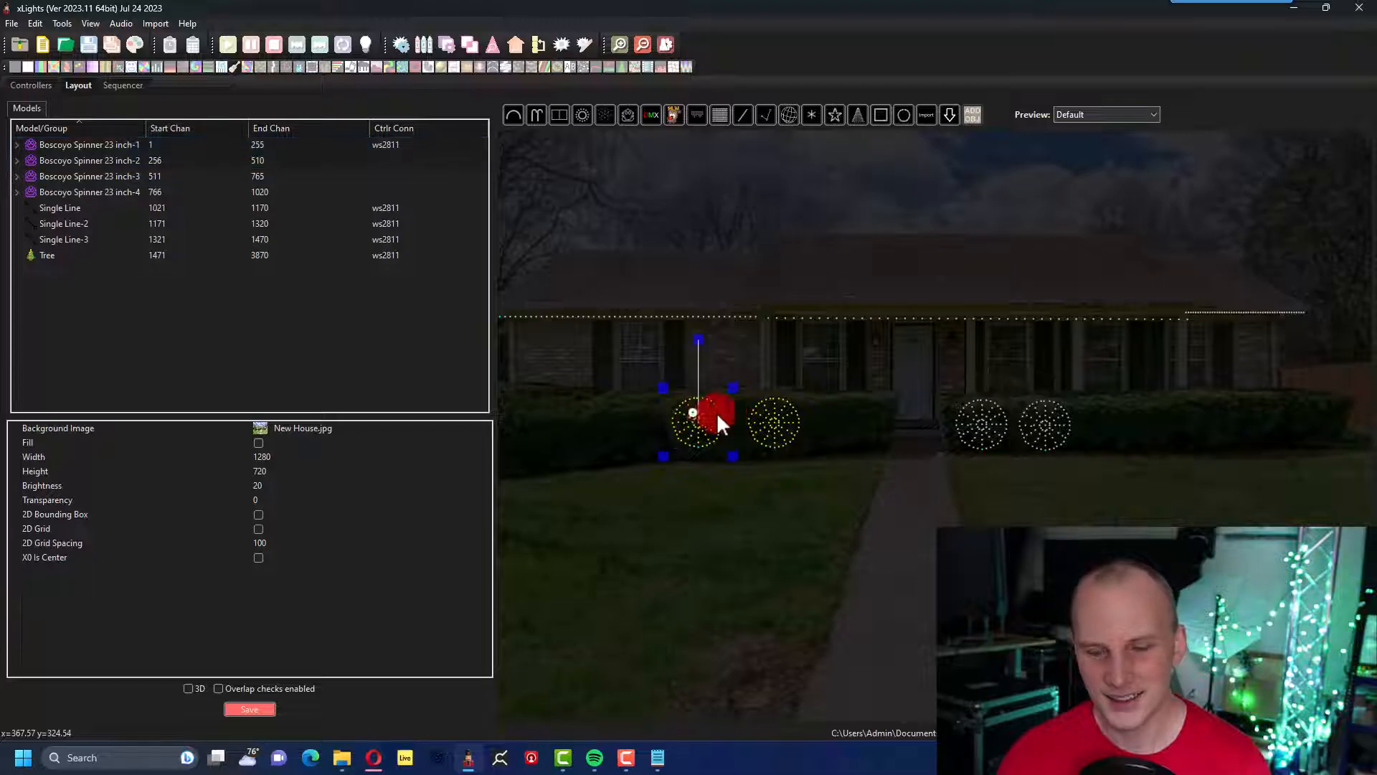
Move spinners 2 and 1 individually closer to the walkway, side by side, to mirror the pair across it.
{"action": "left_click_drag", "start_coordinate": [704, 424], "coordinate": [855, 425]}
{"action": "left_click", "coordinate": [790, 421]}
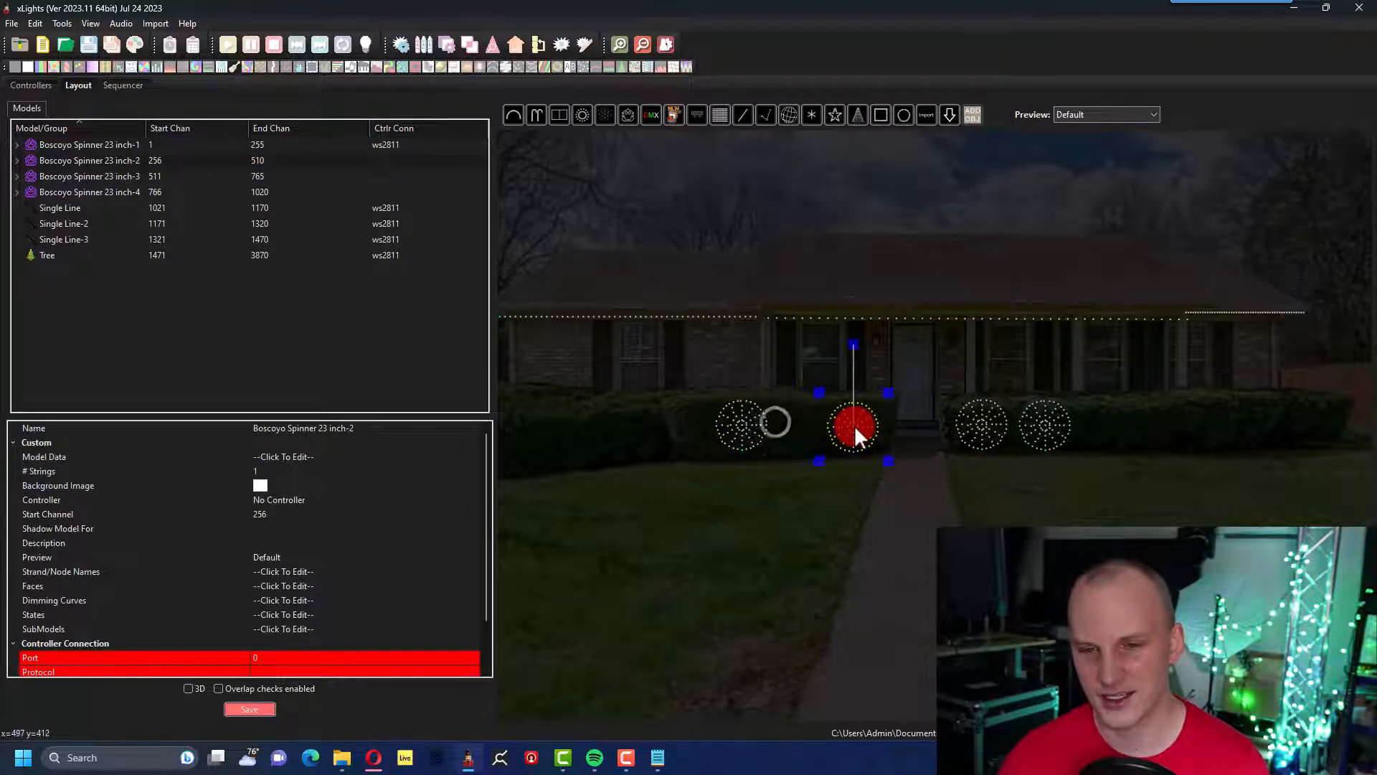
{"action": "left_click", "coordinate": [753, 428]}
{"action": "left_click_drag", "start_coordinate": [750, 424], "coordinate": [804, 429]}
{"action": "left_click", "coordinate": [871, 342]}
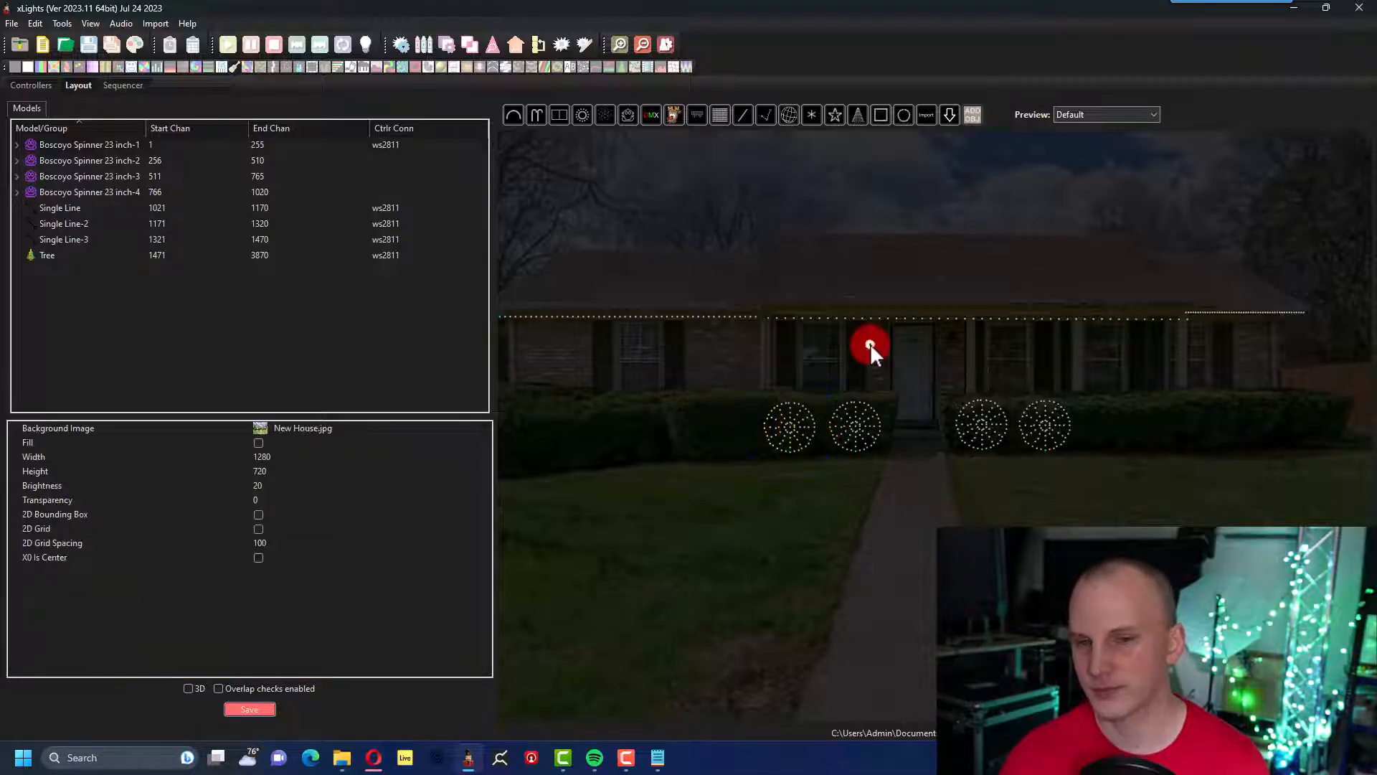
Bring the whole house and tree back into view and save the layout.
{"action": "scroll", "coordinate": [871, 343], "scroll_direction": "down", "scroll_amount": 3}
{"action": "scroll", "coordinate": [852, 327], "scroll_direction": "down", "scroll_amount": 1}
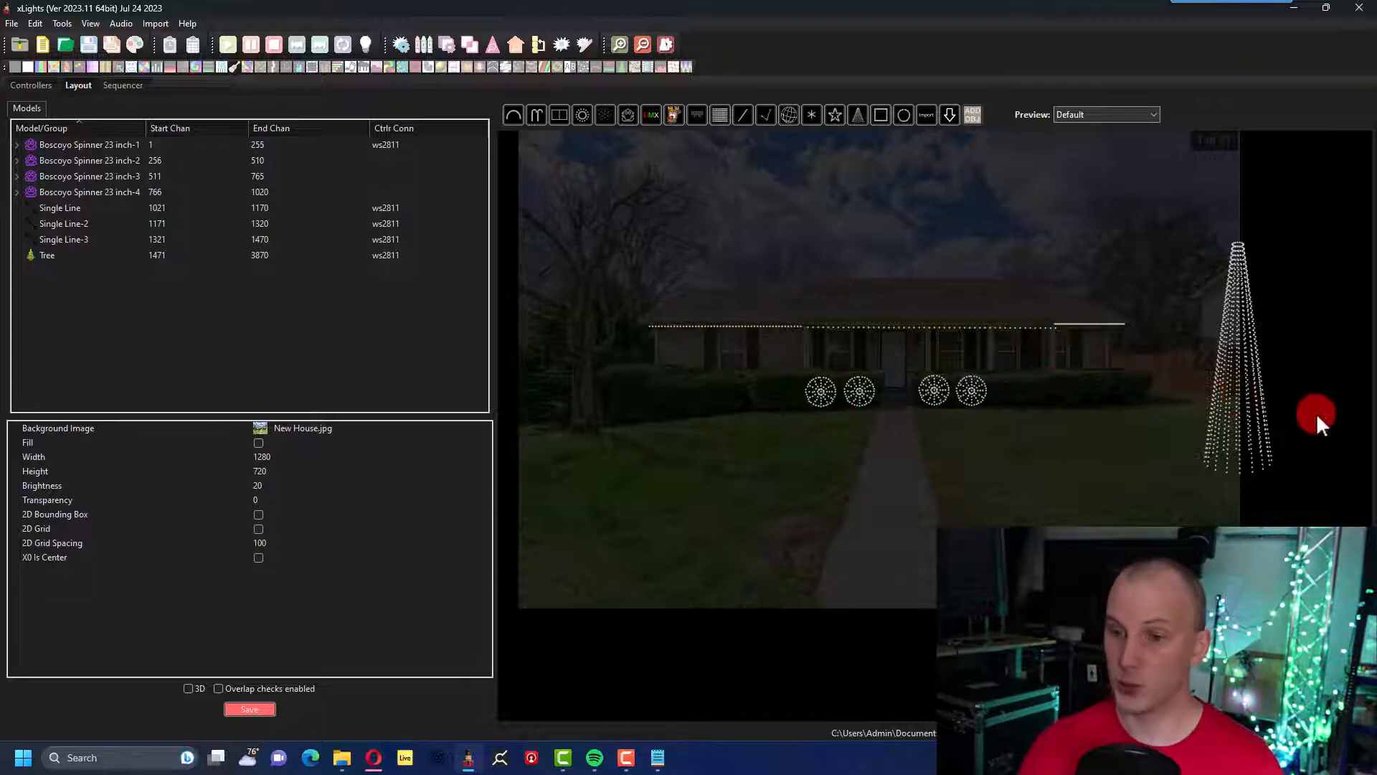
{"action": "key", "text": "ctrl+s"}
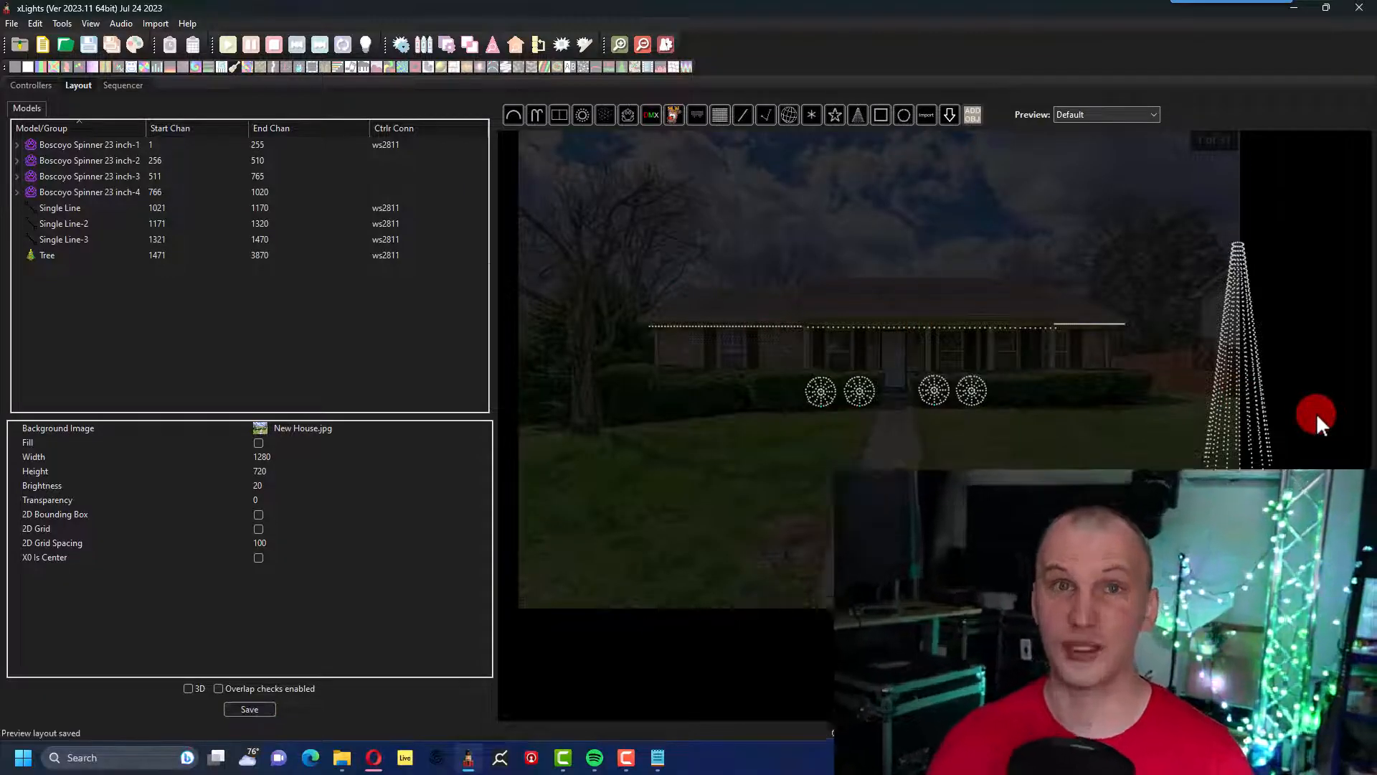